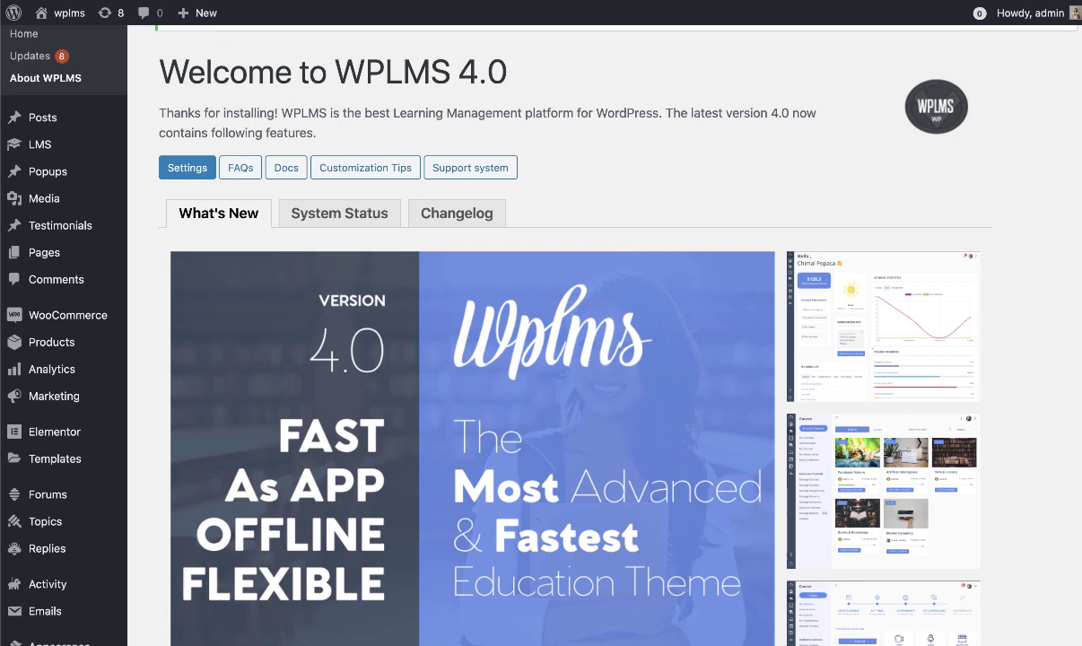
Step: Open the public site separately from the WordPress admin and look through its home page down to the course carousel
scroll(777, 141, down, 3)
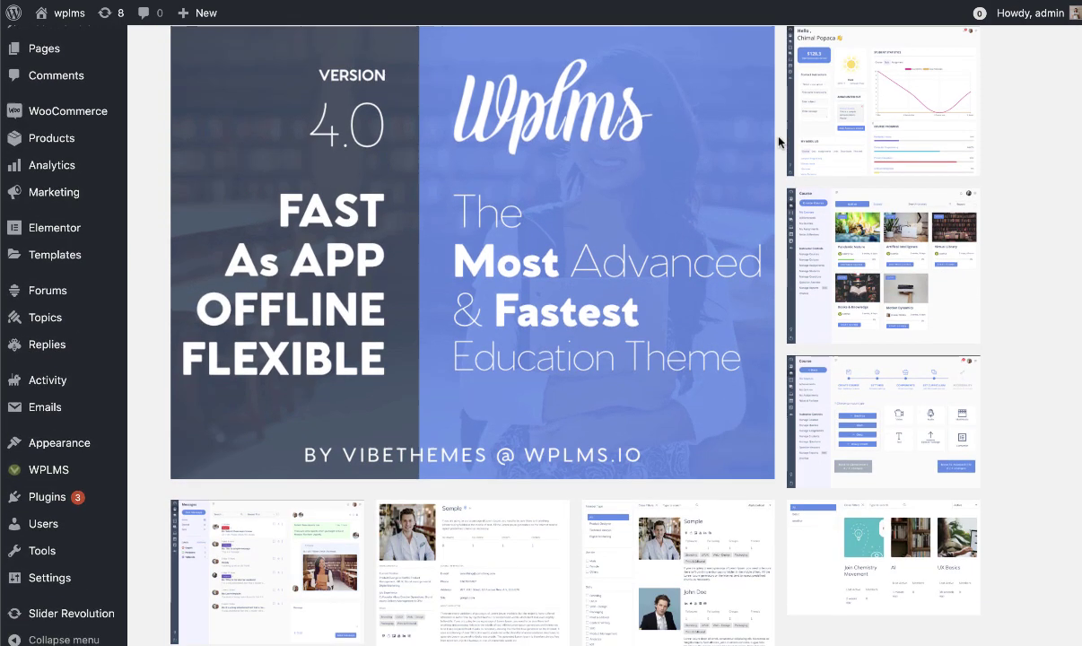
scroll(778, 141, up, 4)
mouse_move(59, 16)
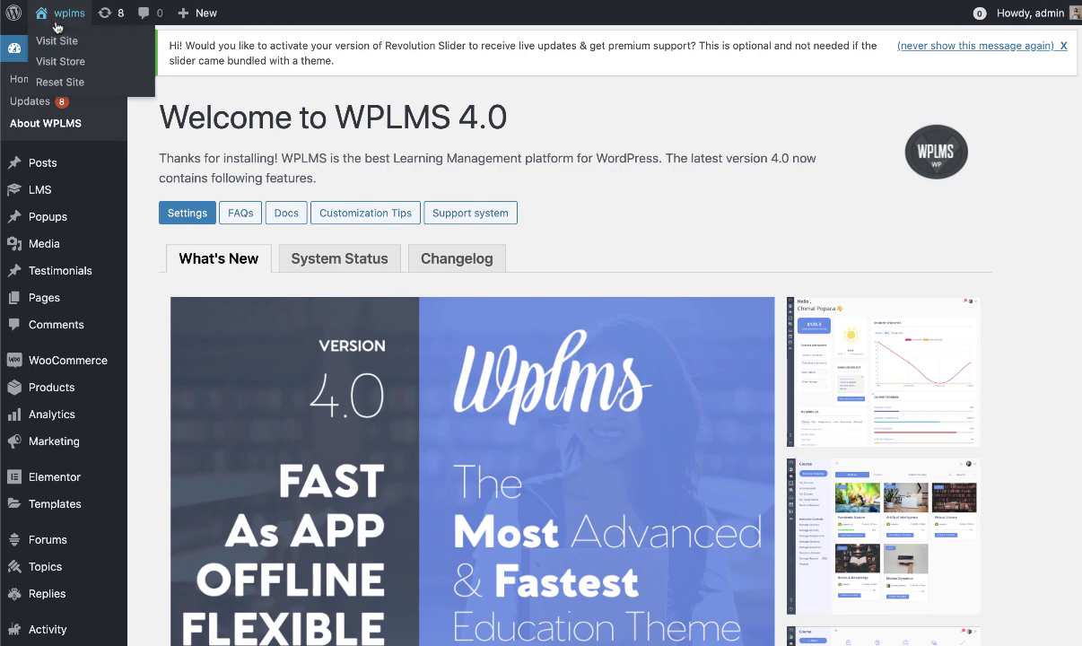
right_click(54, 42)
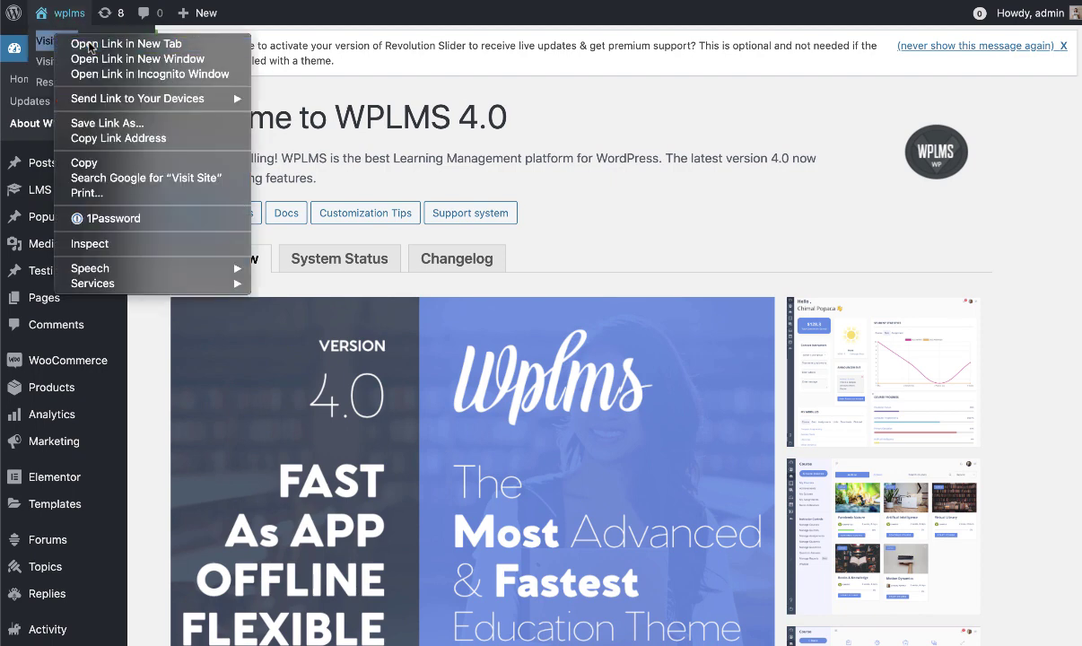
click(84, 43)
key(ctrl+Tab)
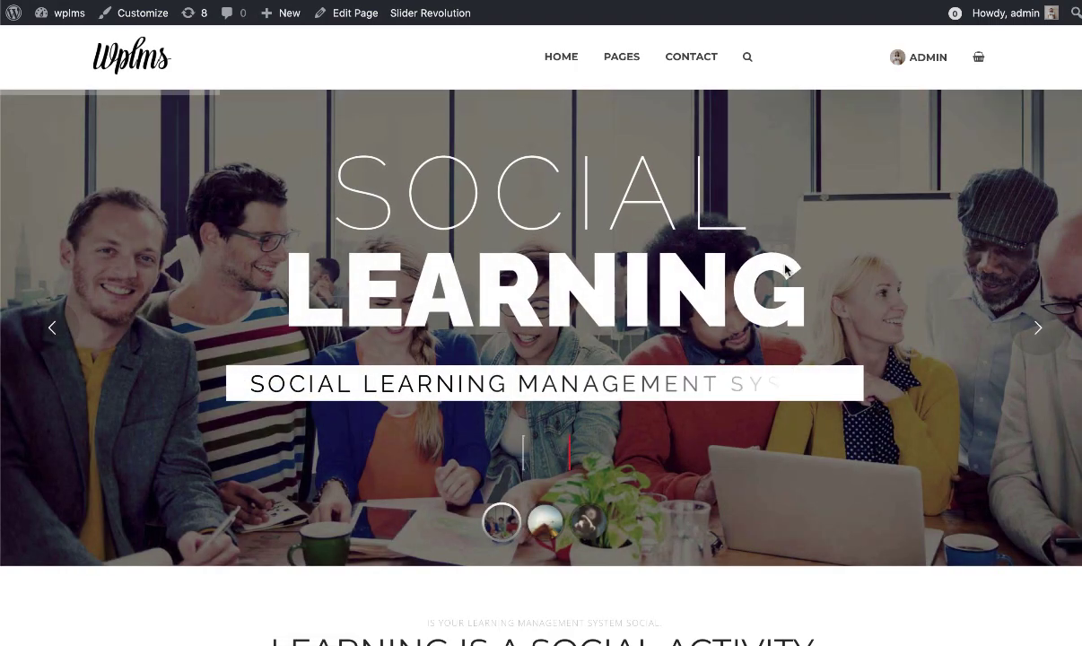
scroll(785, 269, down, 5)
scroll(785, 267, down, 10)
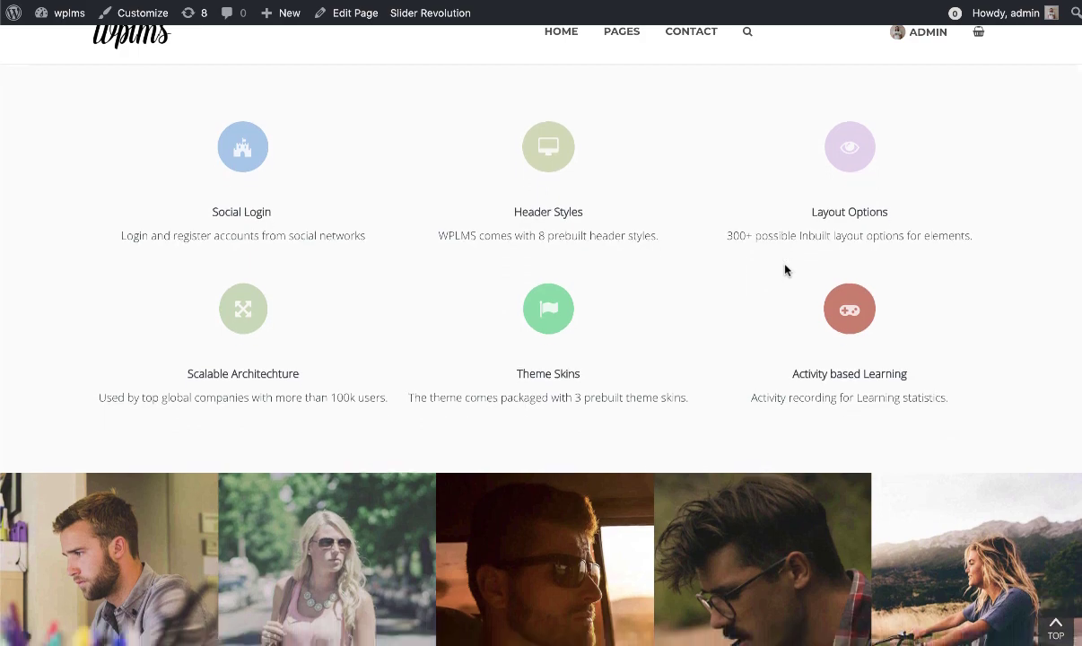
scroll(785, 268, down, 8)
scroll(785, 268, up, 4)
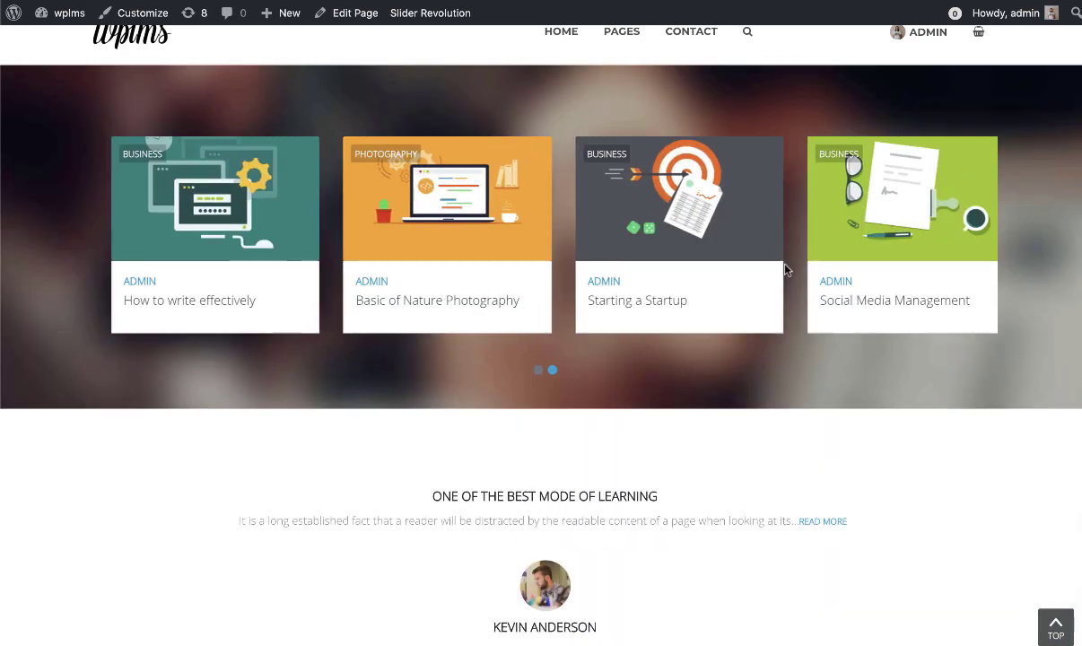
Step: View the course instructor's profile from the home page and look through the Software Training course page
click(594, 279)
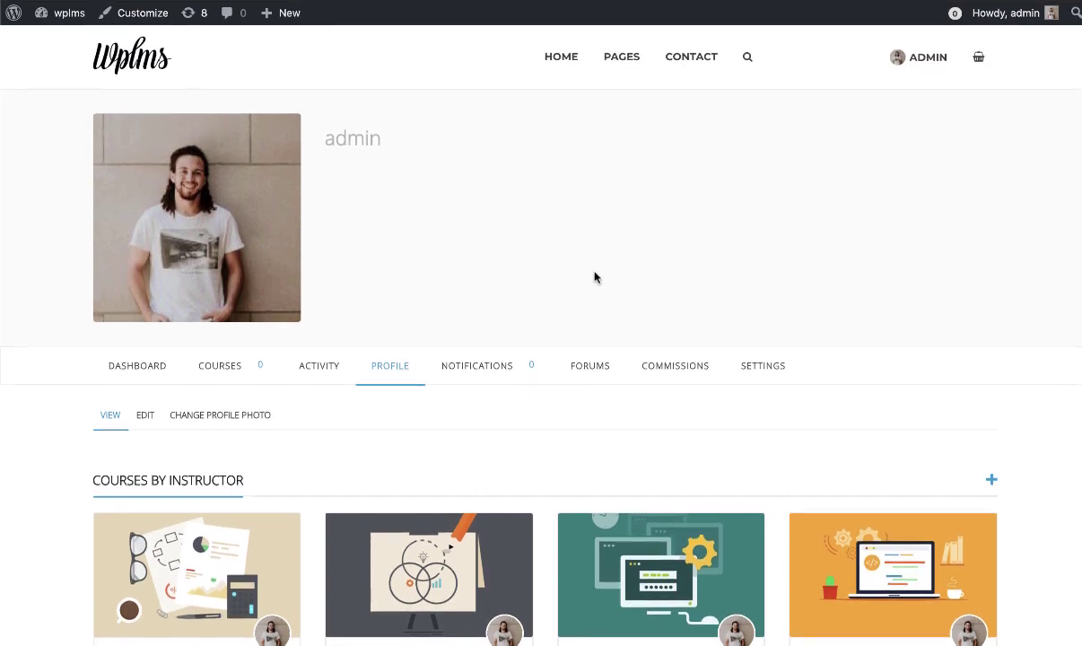
click(193, 533)
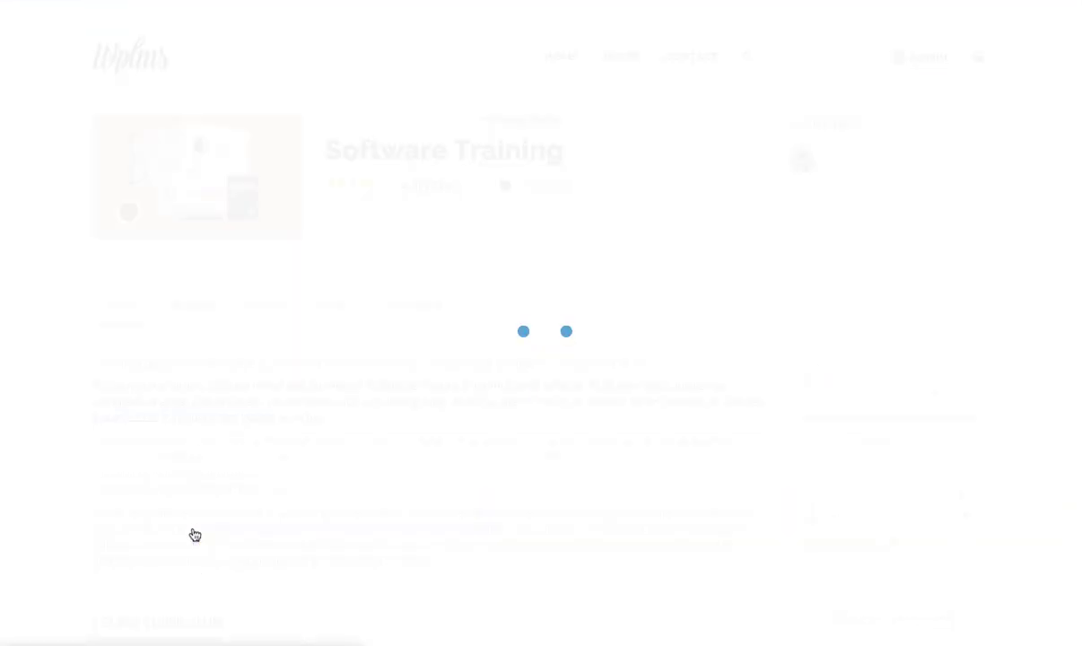
scroll(537, 340, down, 12)
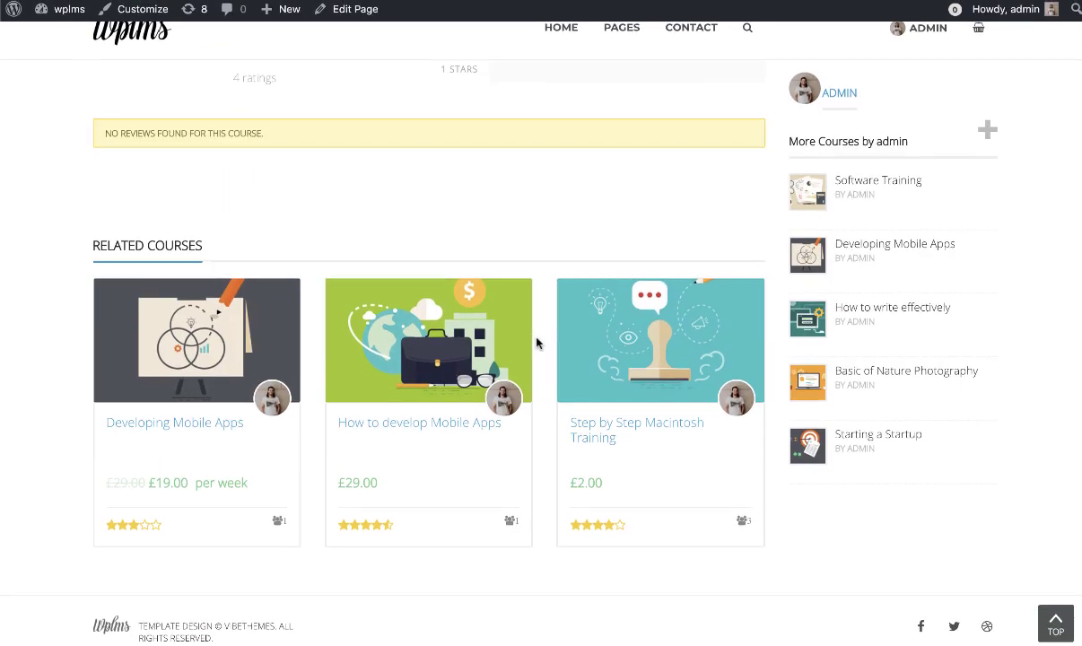
scroll(536, 341, up, 15)
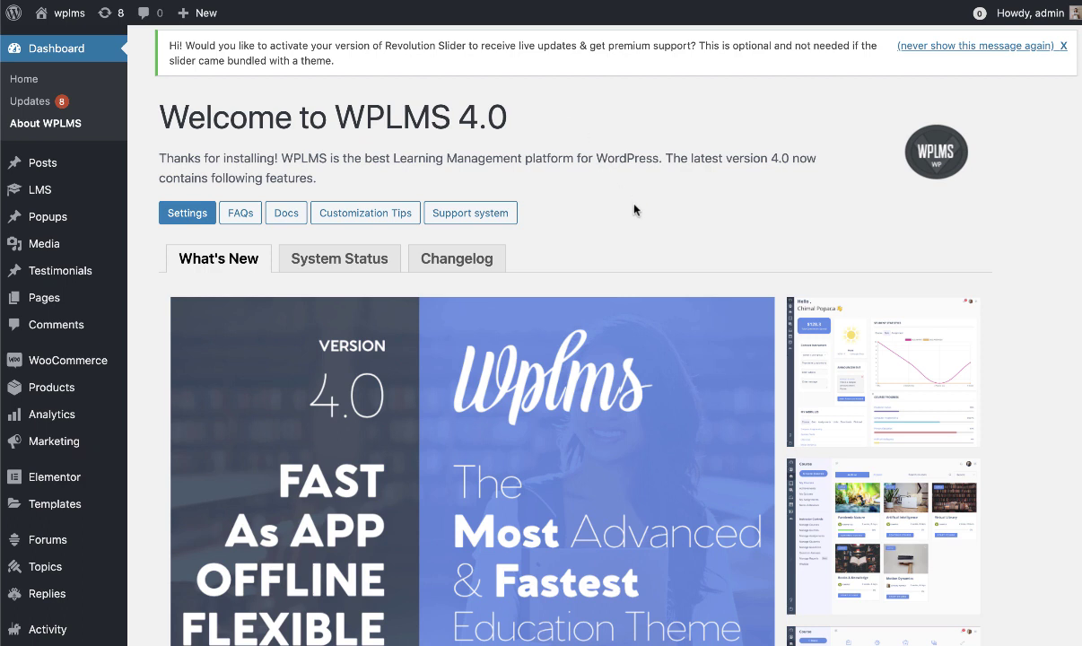
Step: From the admin dashboard's plugin notice, bulk-activate the required VibeBP and WPLMS plugins
click(25, 79)
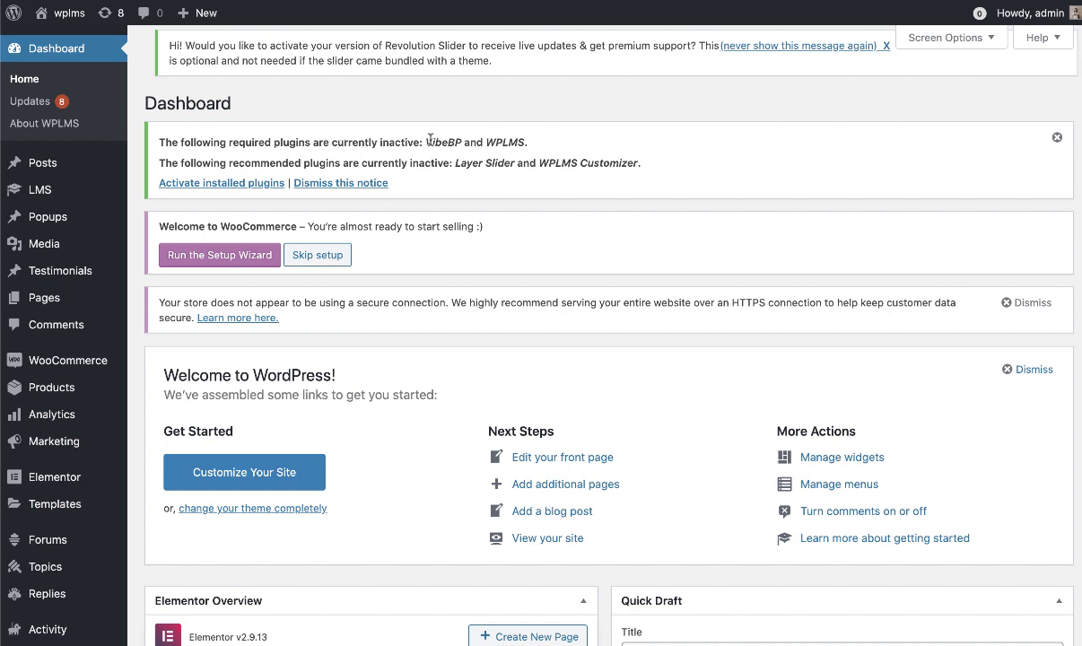
drag(424, 141, 548, 145)
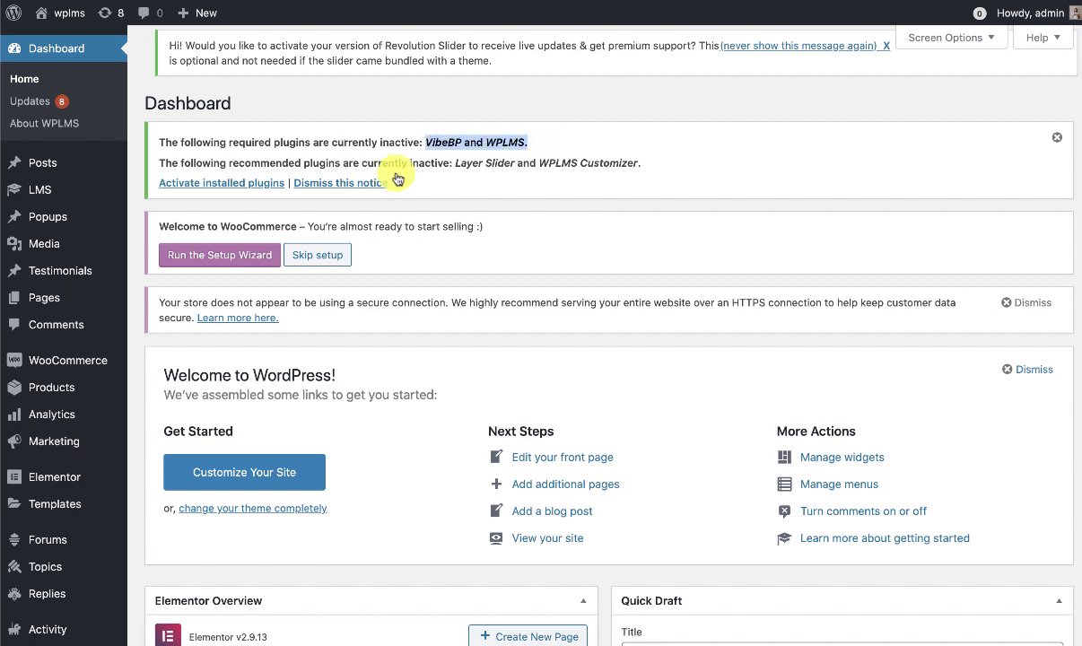
click(240, 183)
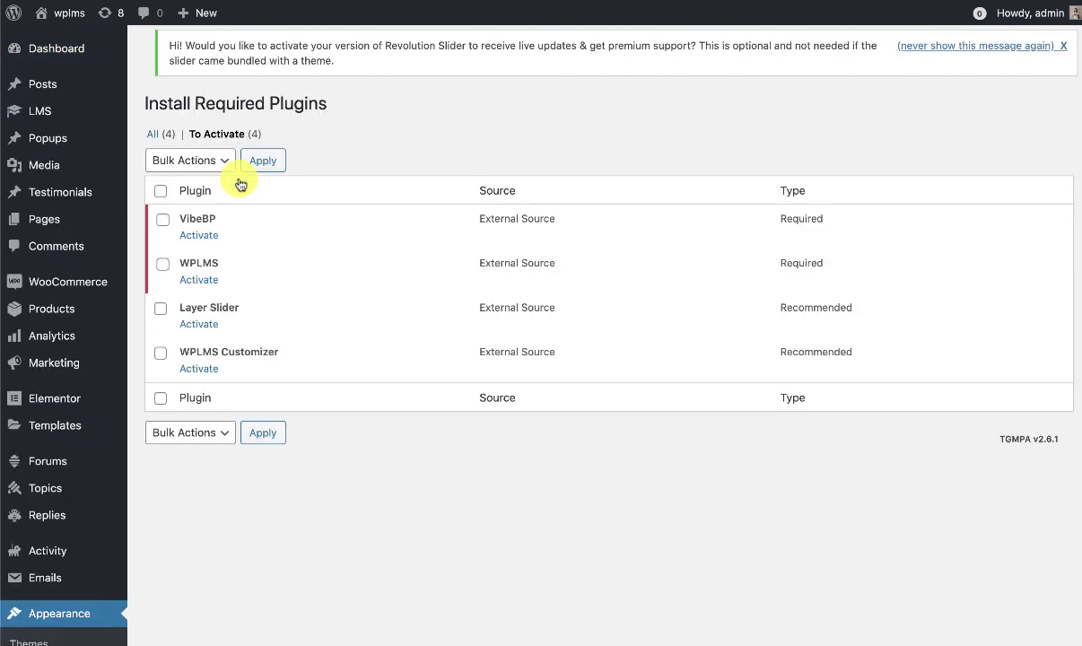
click(163, 218)
click(163, 265)
click(210, 164)
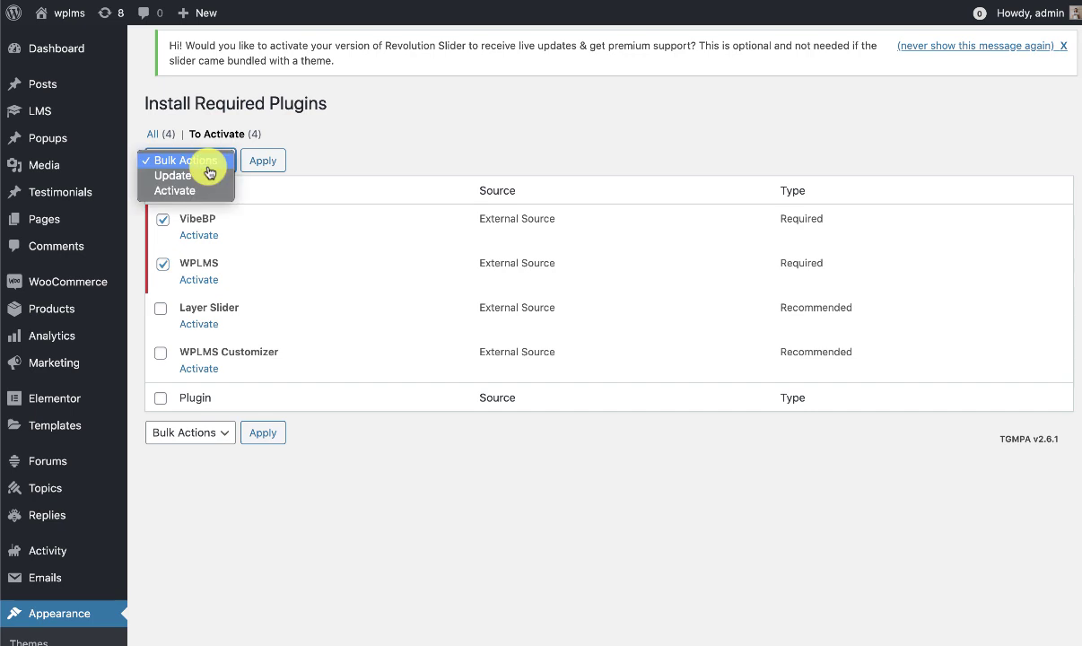
click(206, 175)
click(266, 160)
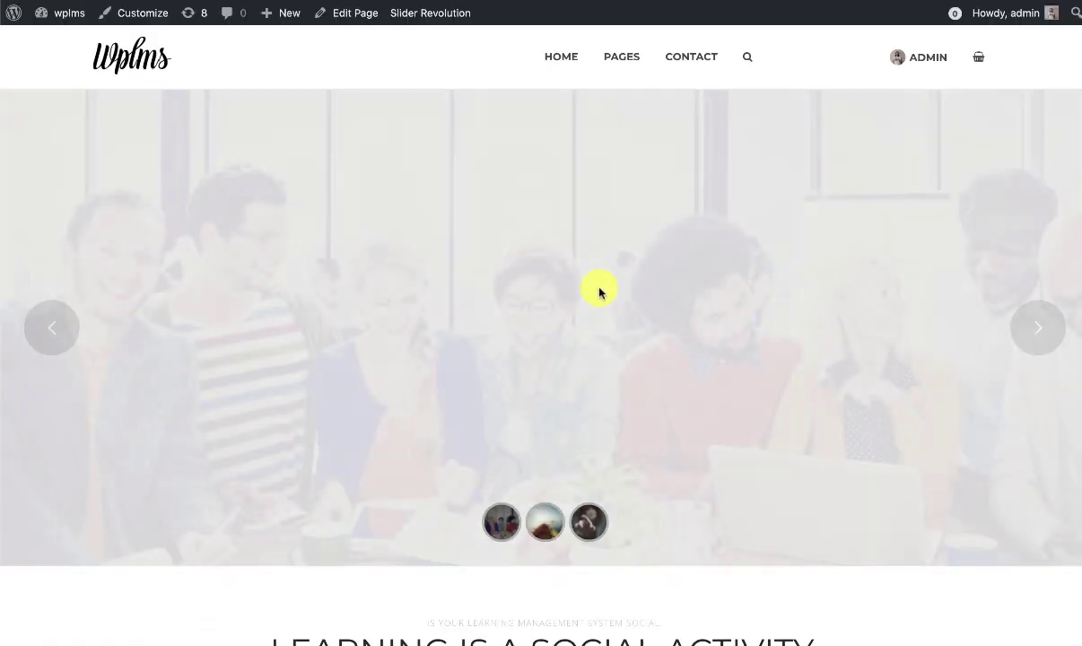
Step: Look through the public home page again and open the instructor link on the How to write effectively course
scroll(599, 289, down, 20)
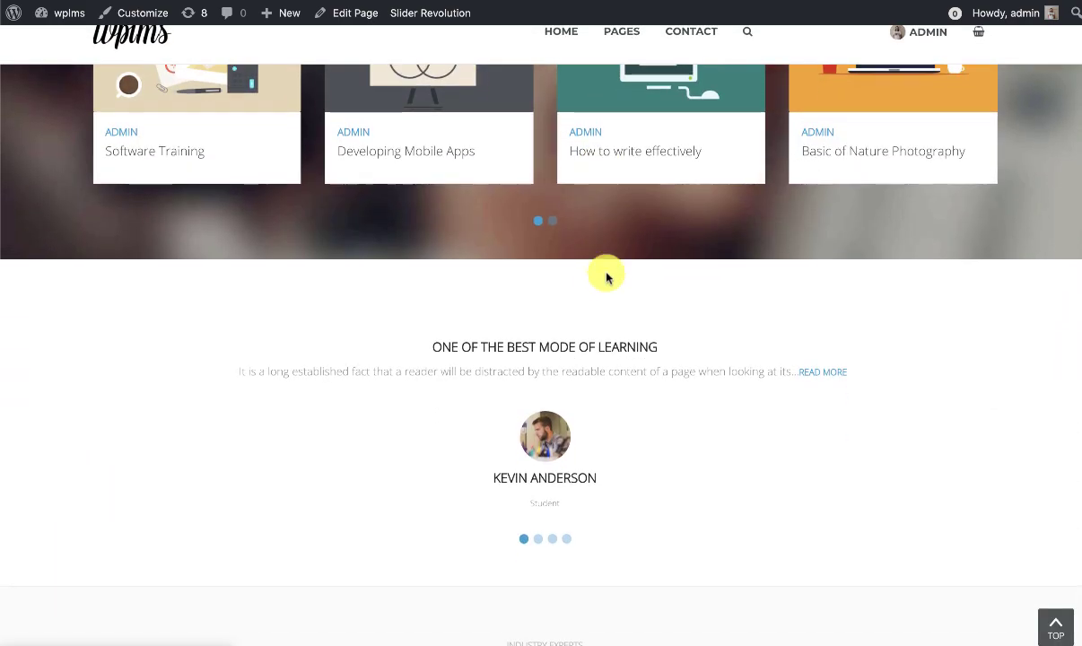
scroll(602, 285, up, 2)
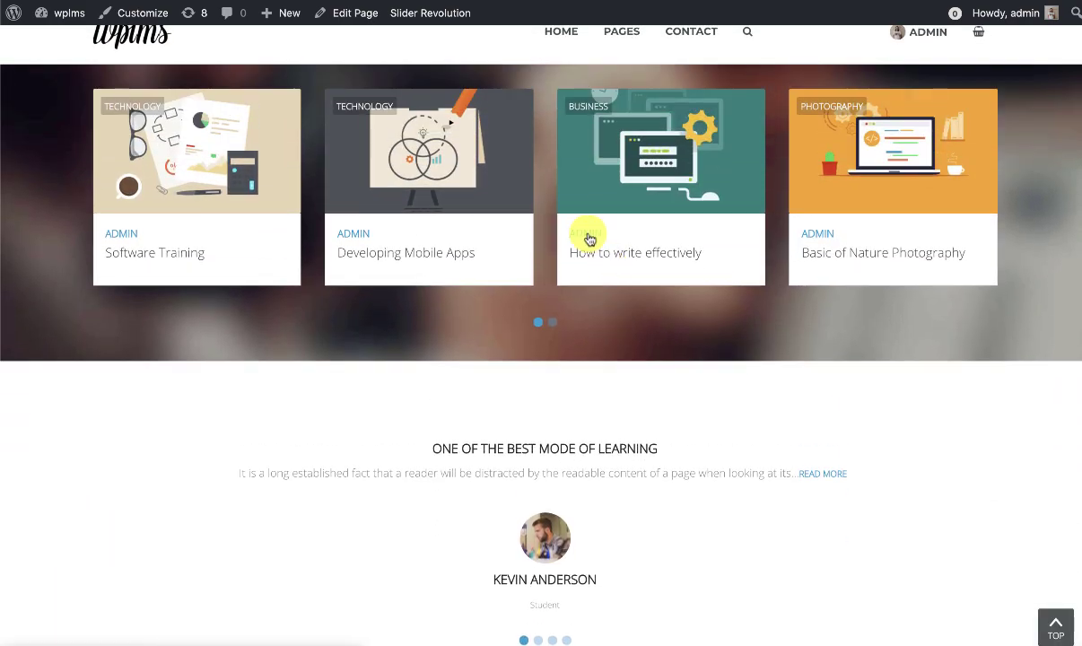
click(583, 234)
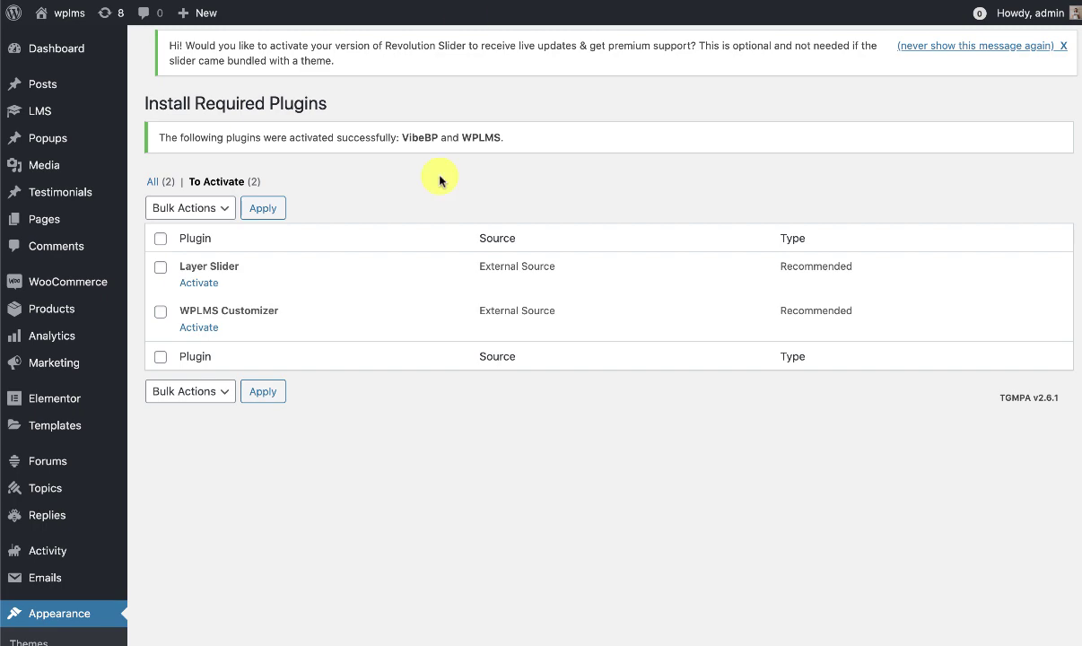
Step: Return to the admin dashboard and review the VibeBP configuration notice and the Vibe BP menu entries
click(67, 53)
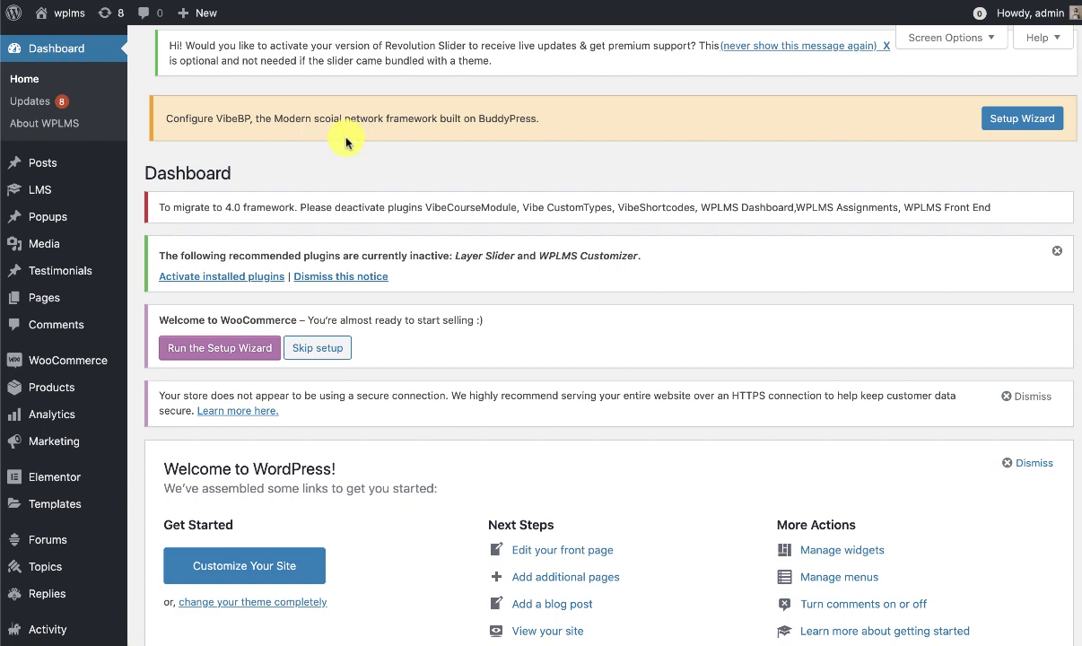
drag(182, 120, 331, 121)
click(352, 123)
scroll(610, 280, down, 6)
mouse_move(79, 585)
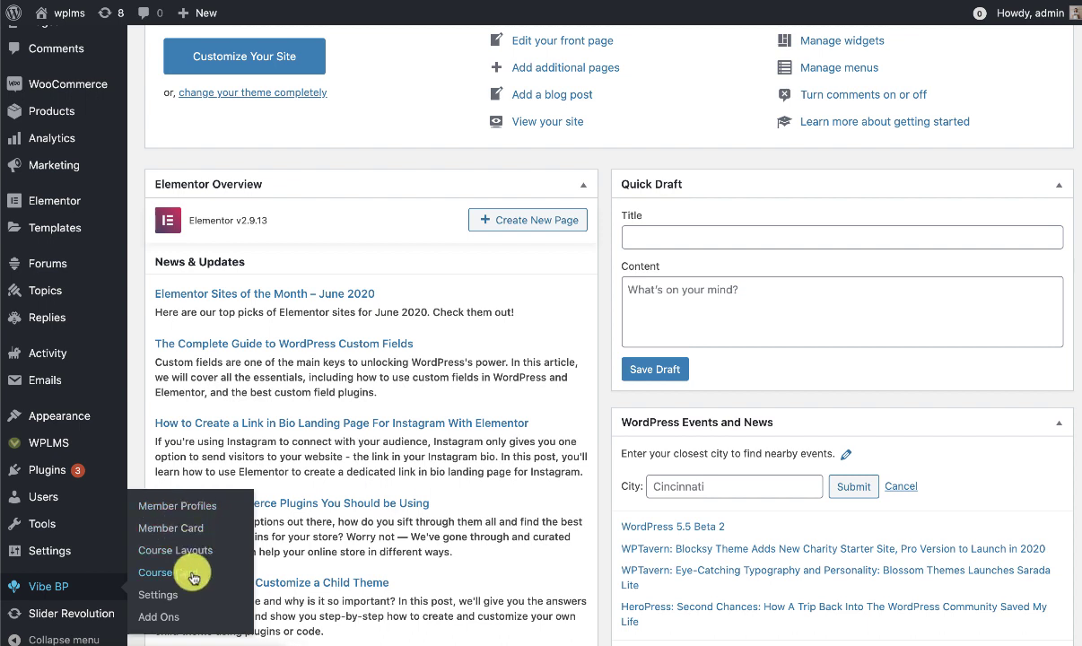
Step: Enable the User Groups component in the BuddyPress settings and save them
mouse_move(54, 549)
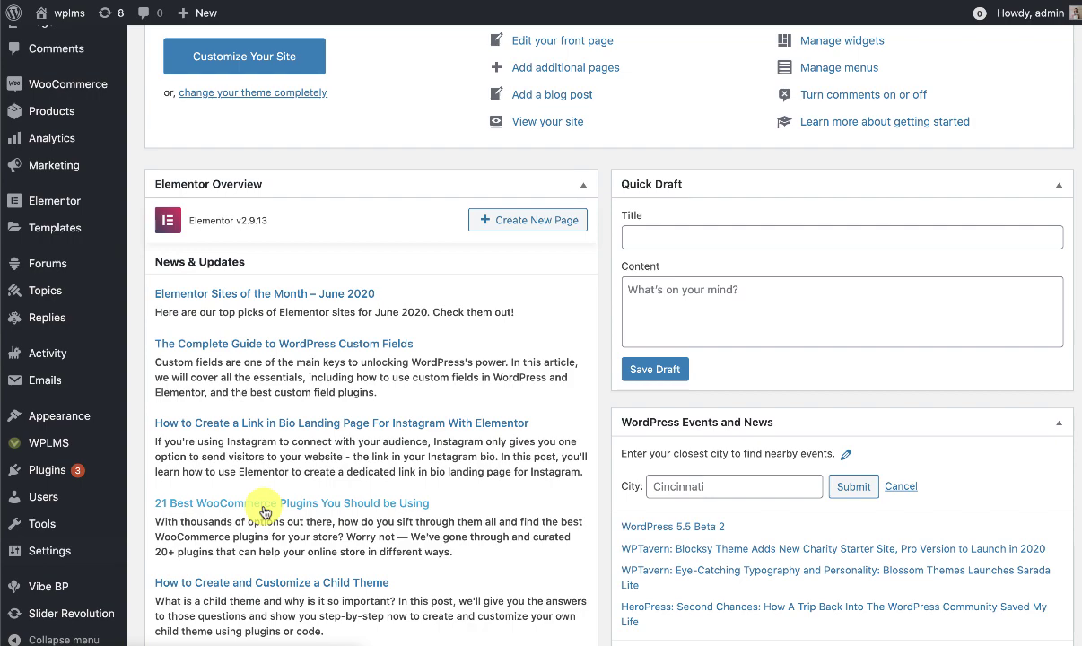
scroll(264, 509, down, 5)
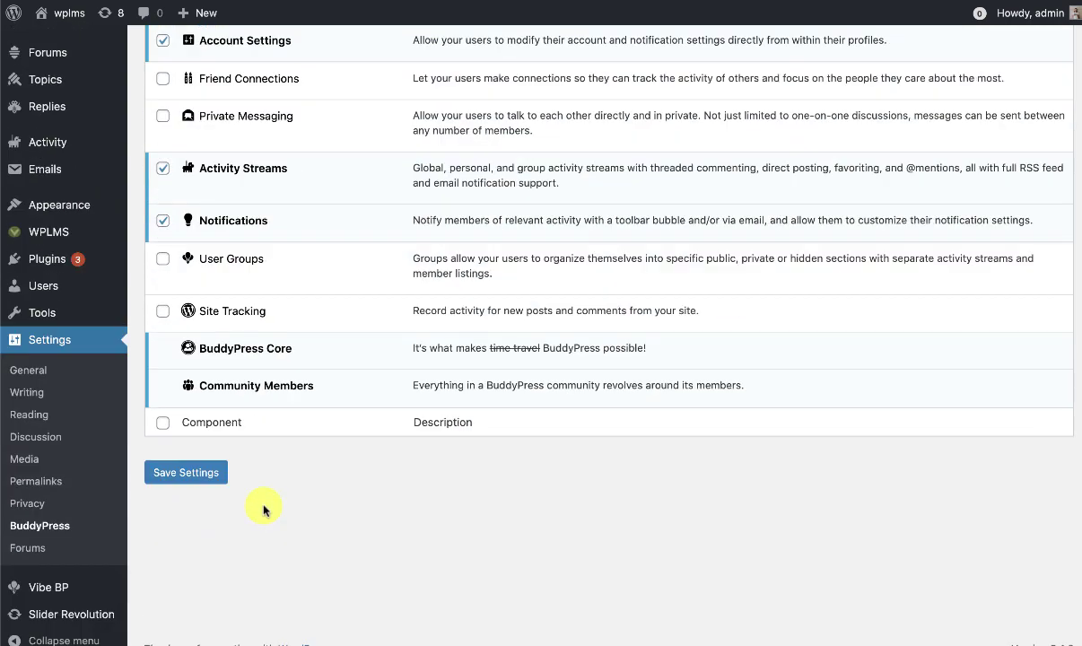
scroll(355, 271, up, 2)
click(163, 370)
click(189, 582)
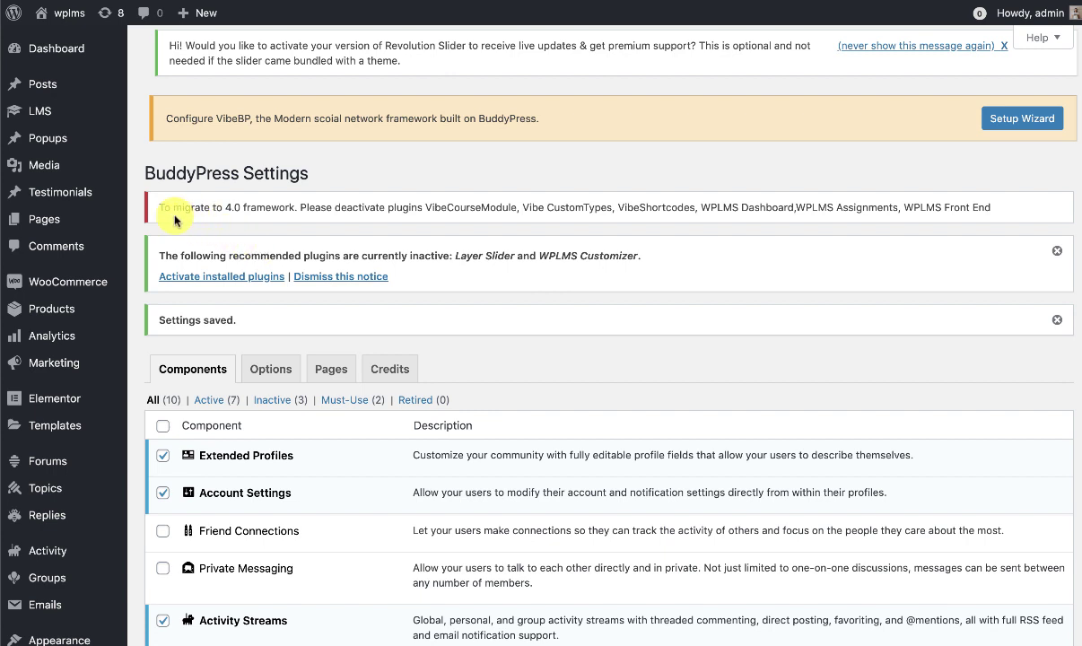
Step: Read the 4.0 migration notice for the list of plugins that must be deactivated
drag(159, 207, 500, 206)
click(302, 206)
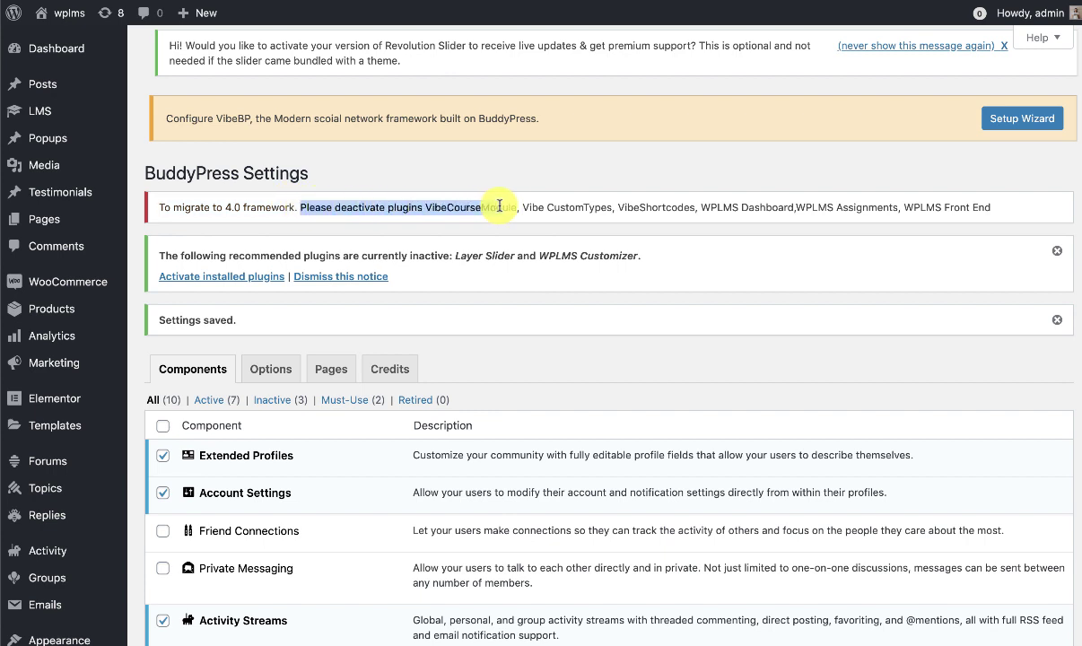
click(499, 206)
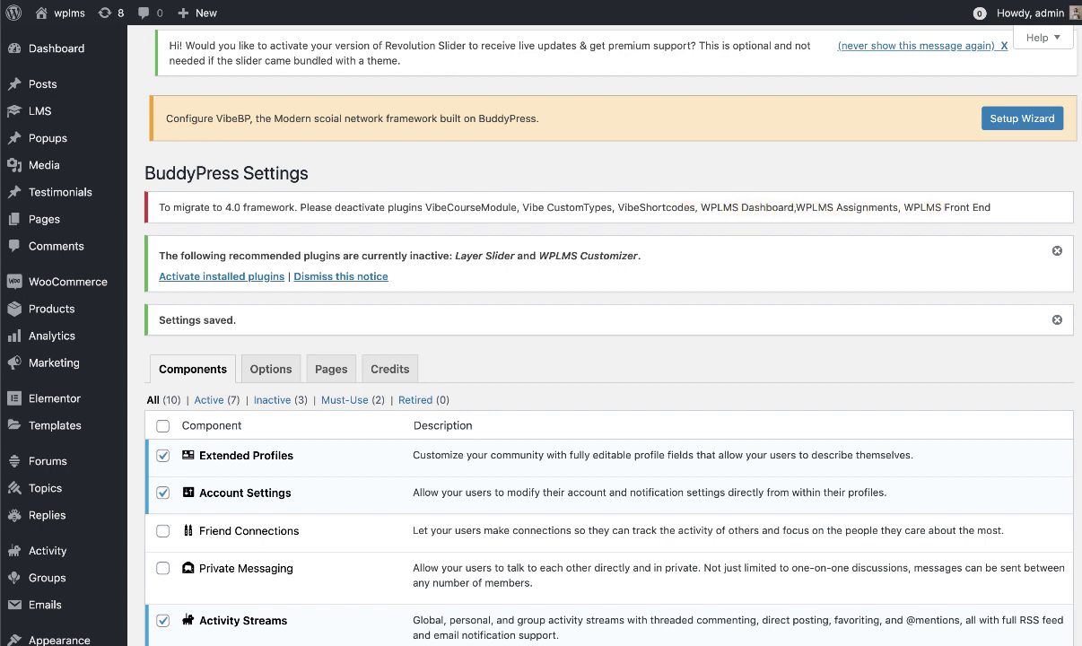
drag(992, 208, 424, 209)
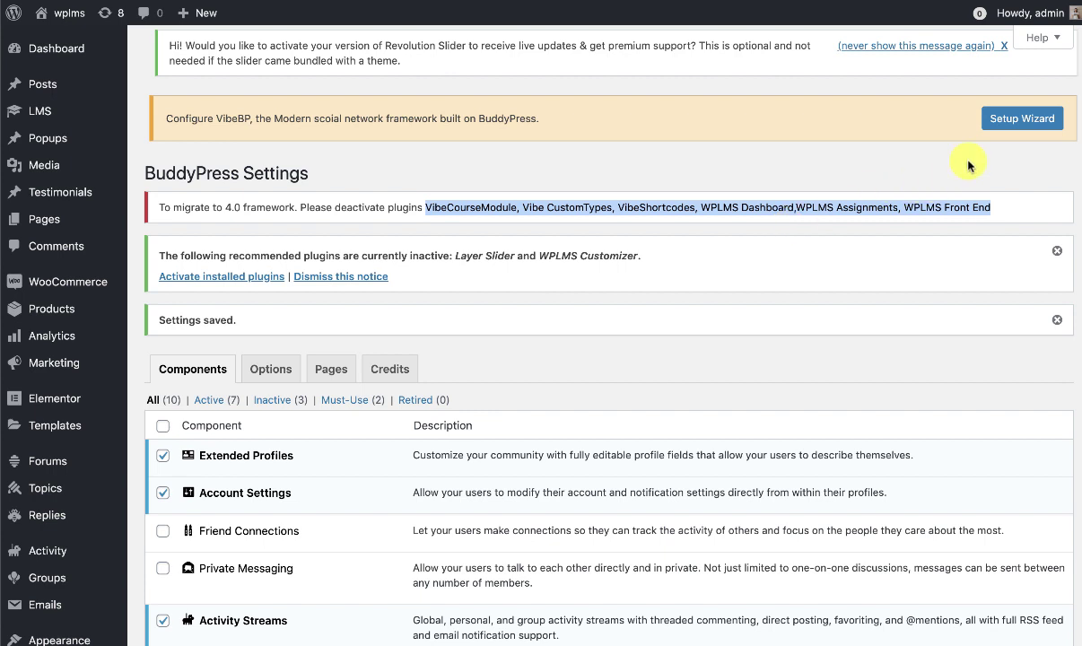
click(906, 160)
Step: Start the VibeBP setup wizard, review its Features, Content and Accessibility pages, and close it without completing it
click(1000, 125)
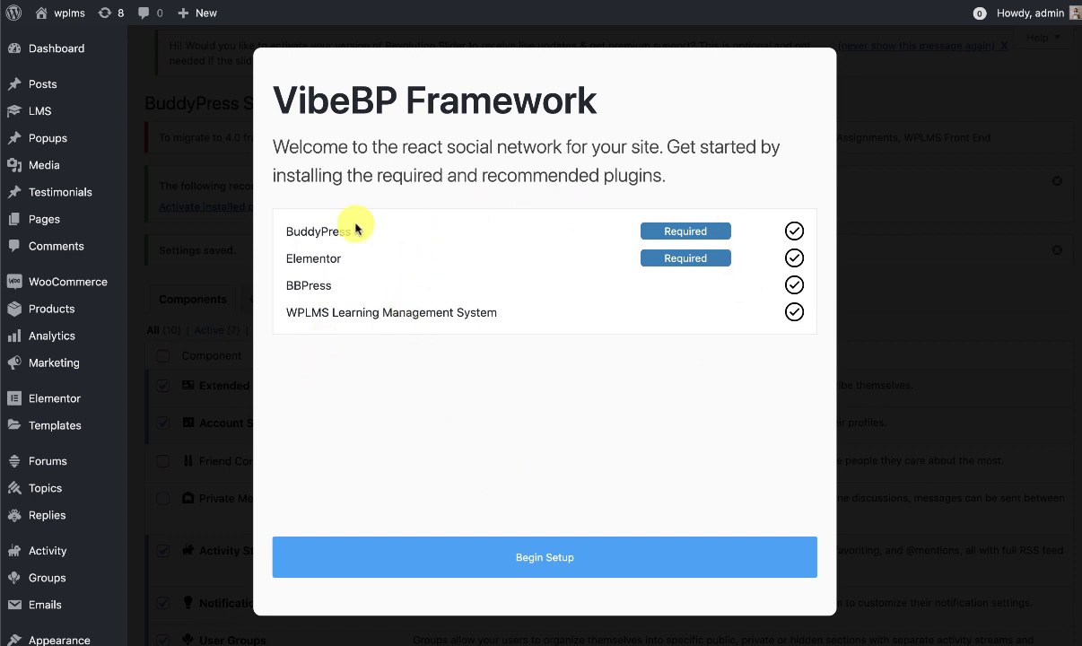
click(516, 569)
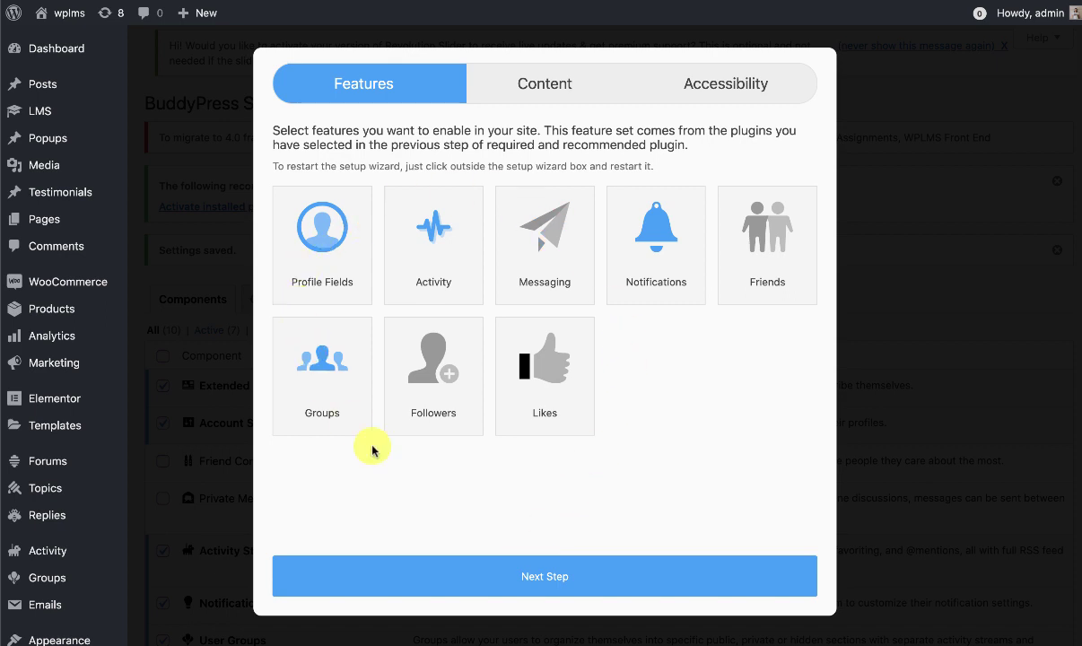
click(551, 82)
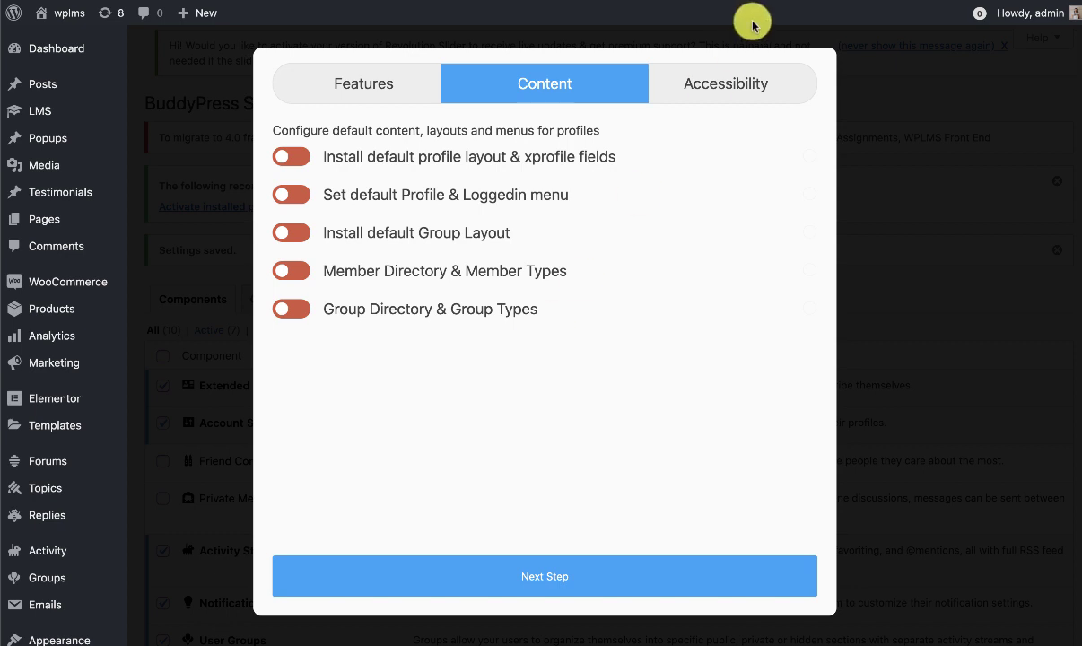
click(677, 79)
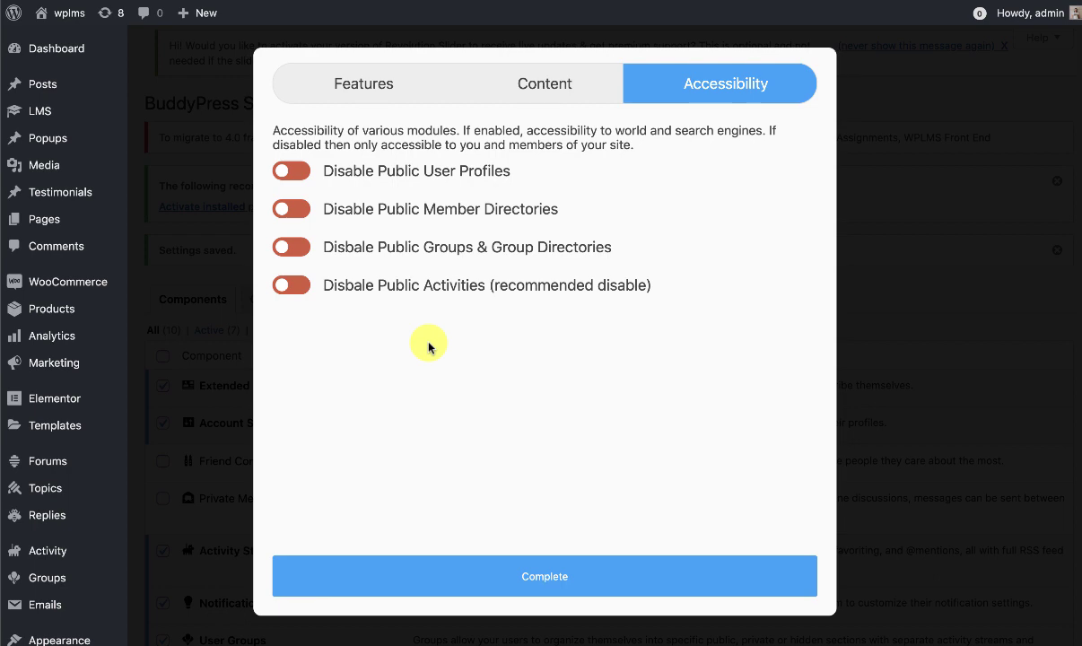
click(986, 285)
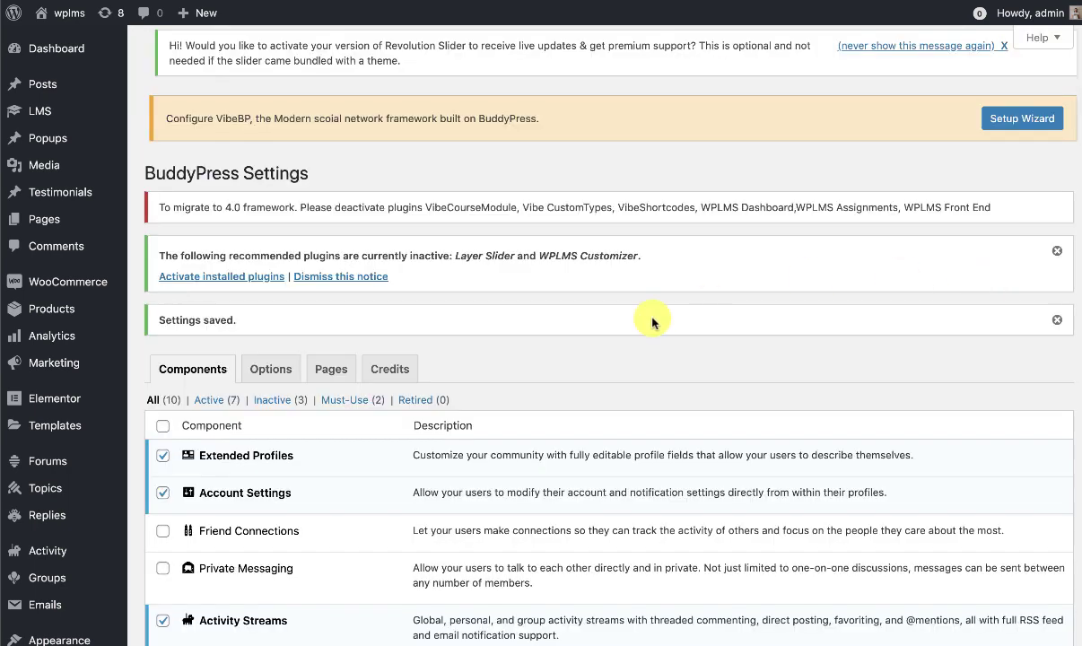
Step: Bulk-deactivate the legacy plugins Vibe Course Module, Vibe Custom Types, Vibe Shortcodes, WPLMS Dashboard, WPLMS Assignments and WPLMS Front End
scroll(68, 484, down, 2)
mouse_move(41, 594)
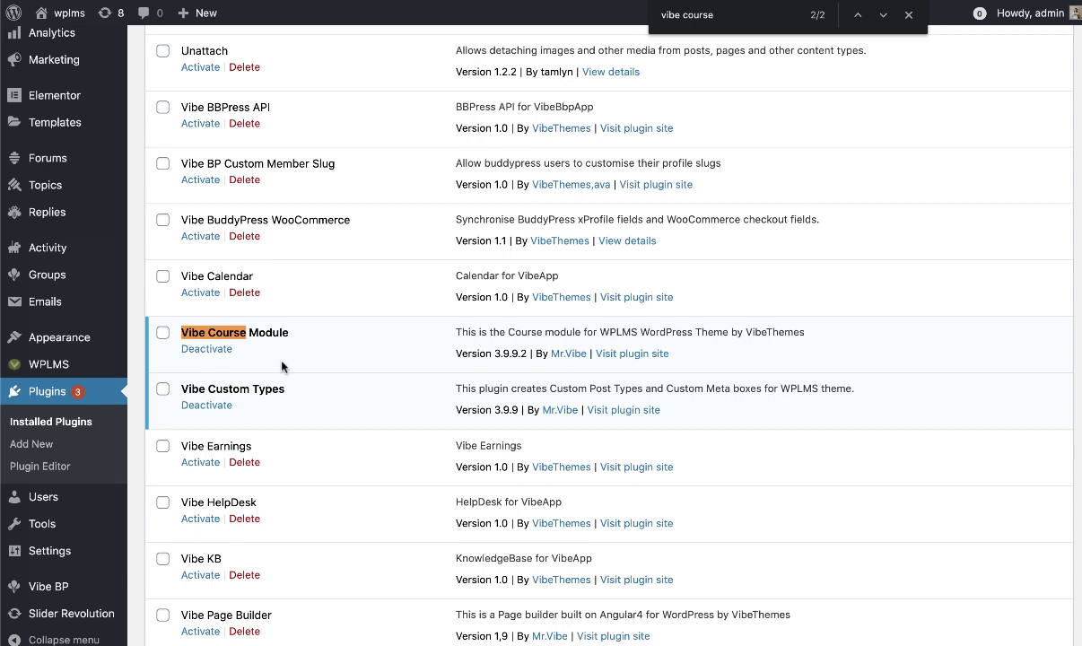
click(162, 333)
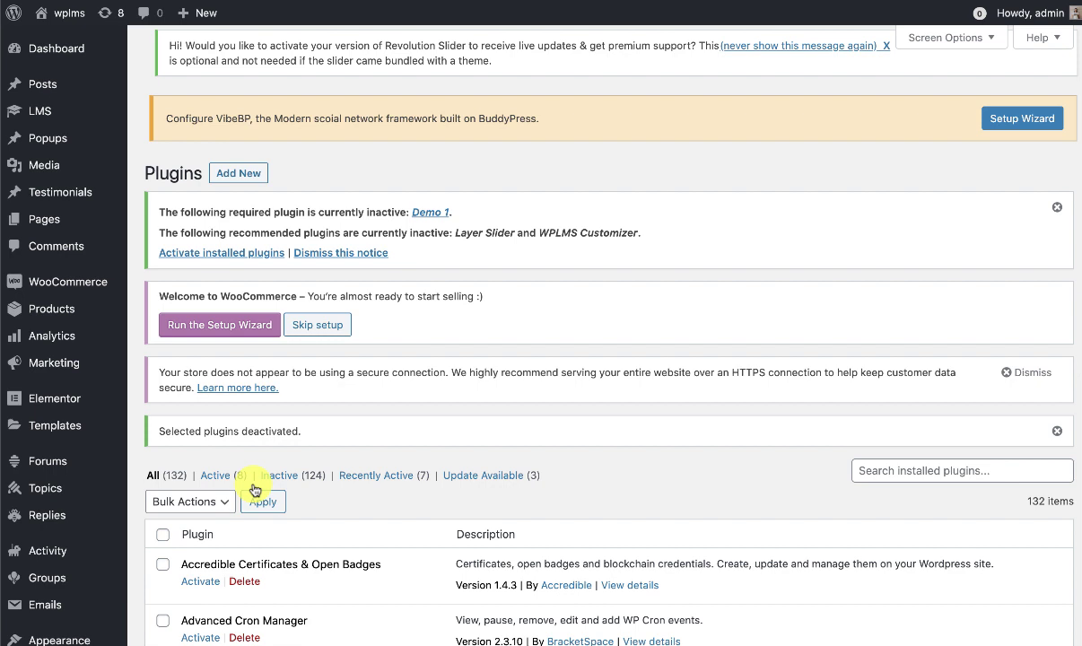
drag(174, 431, 351, 430)
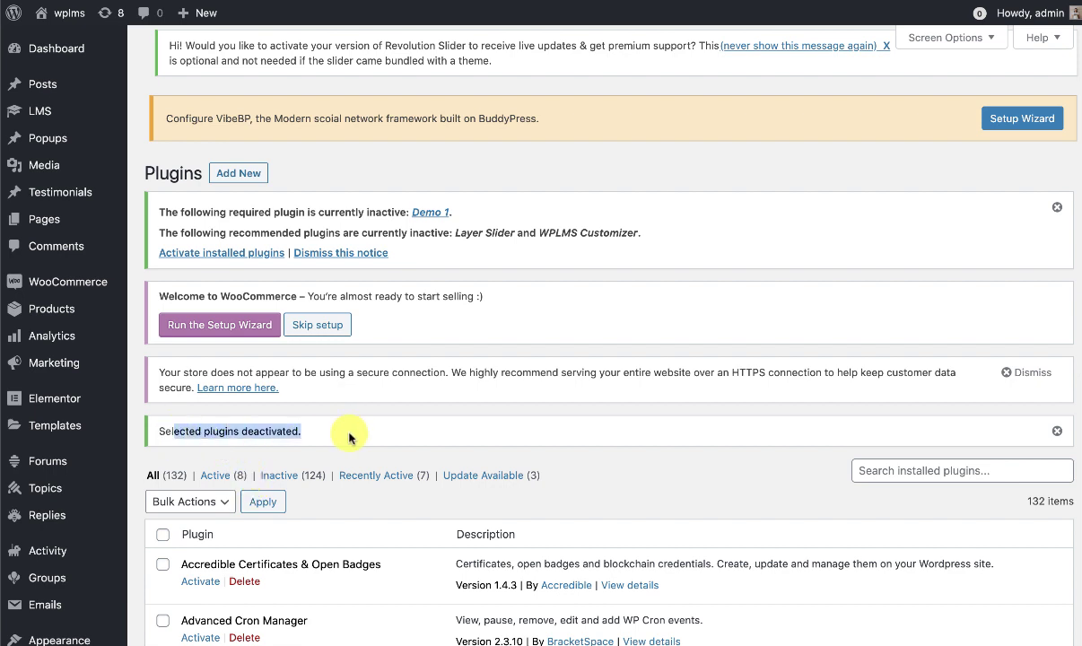
click(349, 437)
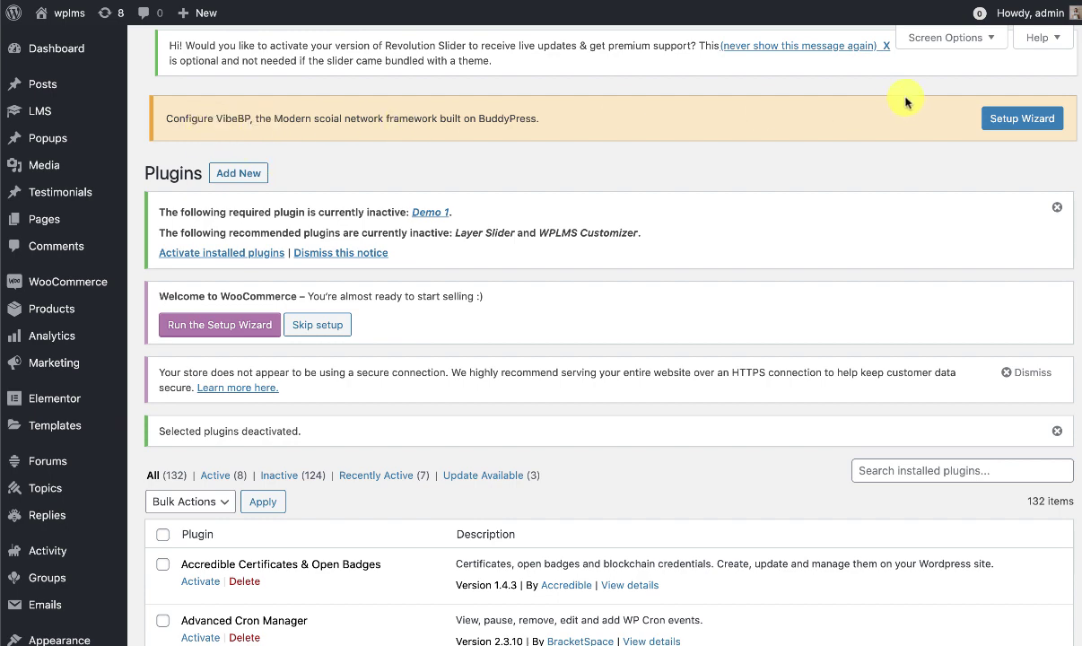
Step: Start the VibeBP setup wizard again, begin the setup and choose the site features, including Messaging, Followers and Likes
click(994, 125)
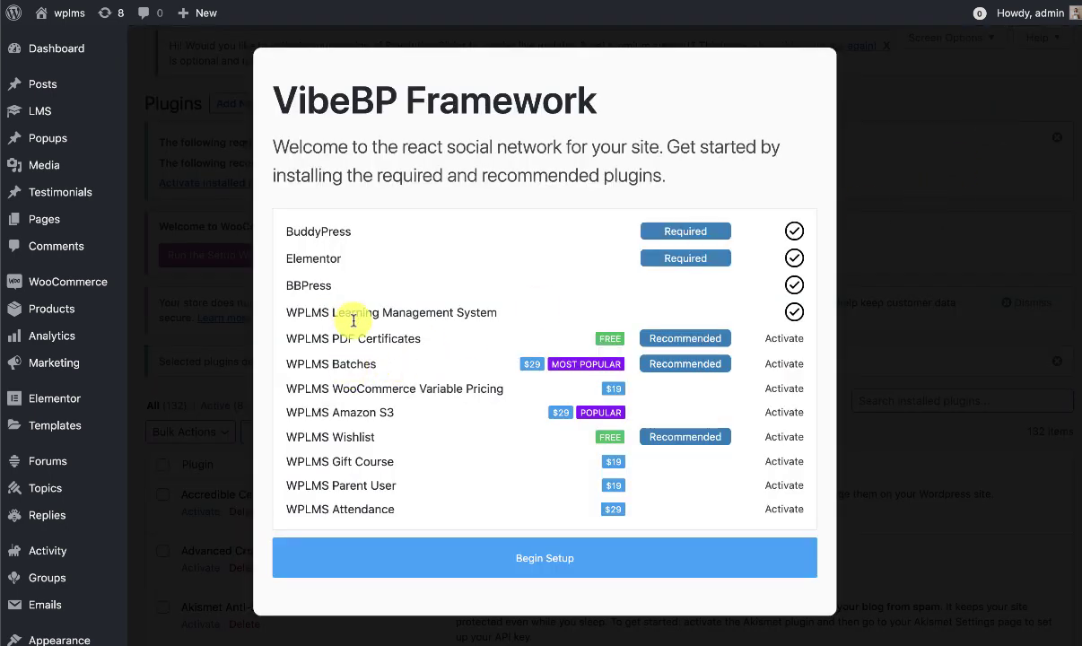
scroll(314, 335, down, 1)
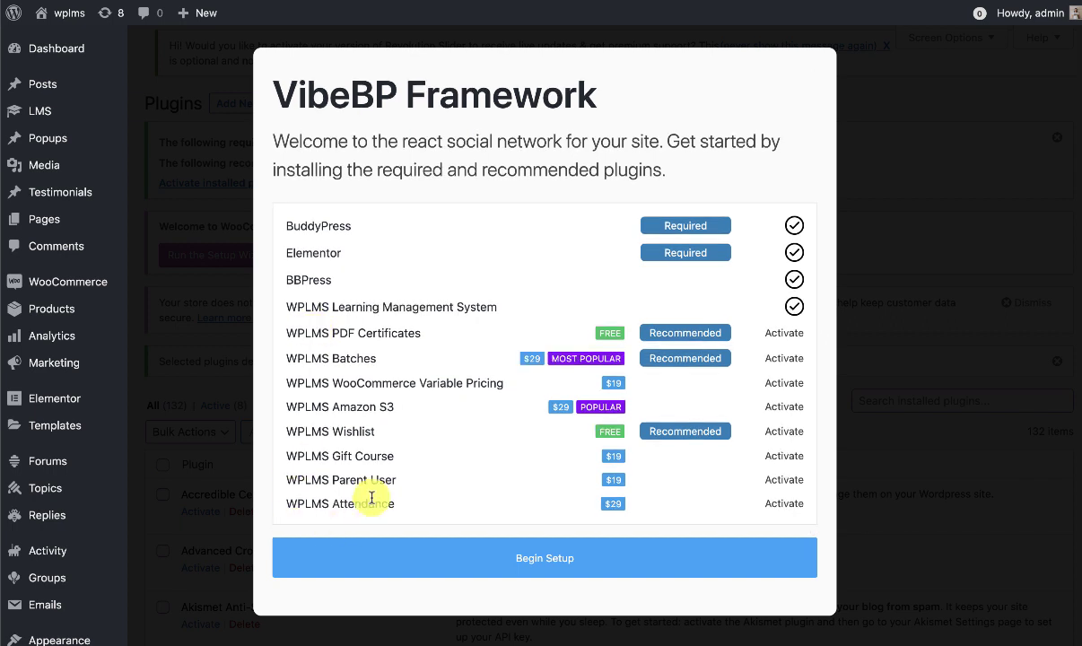
click(428, 558)
click(563, 224)
click(408, 354)
click(522, 377)
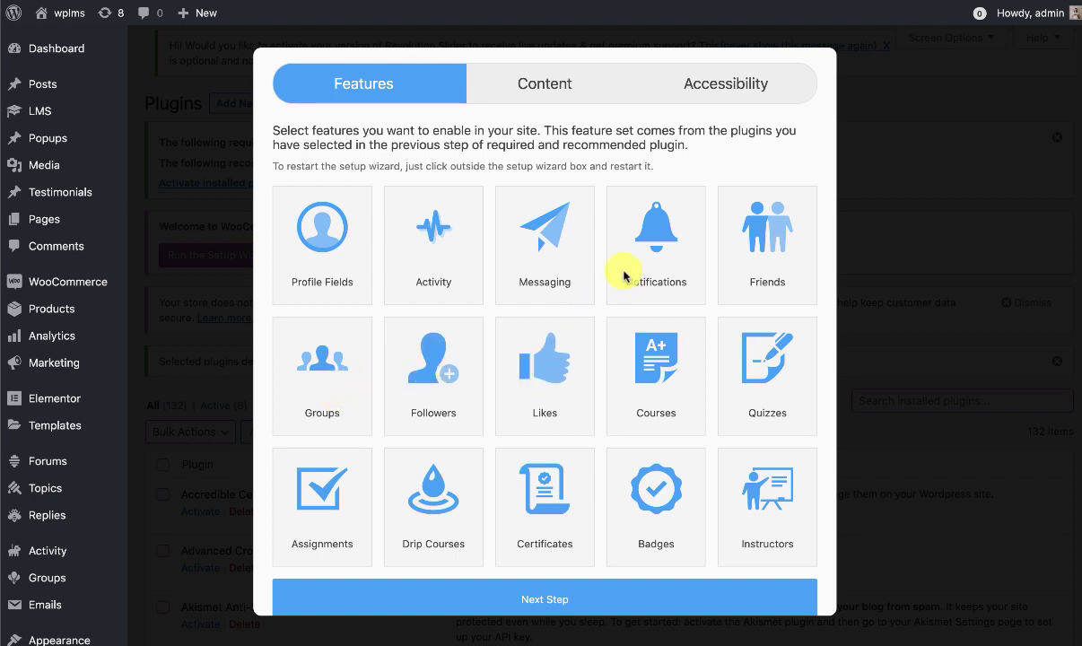
scroll(625, 276, down, 2)
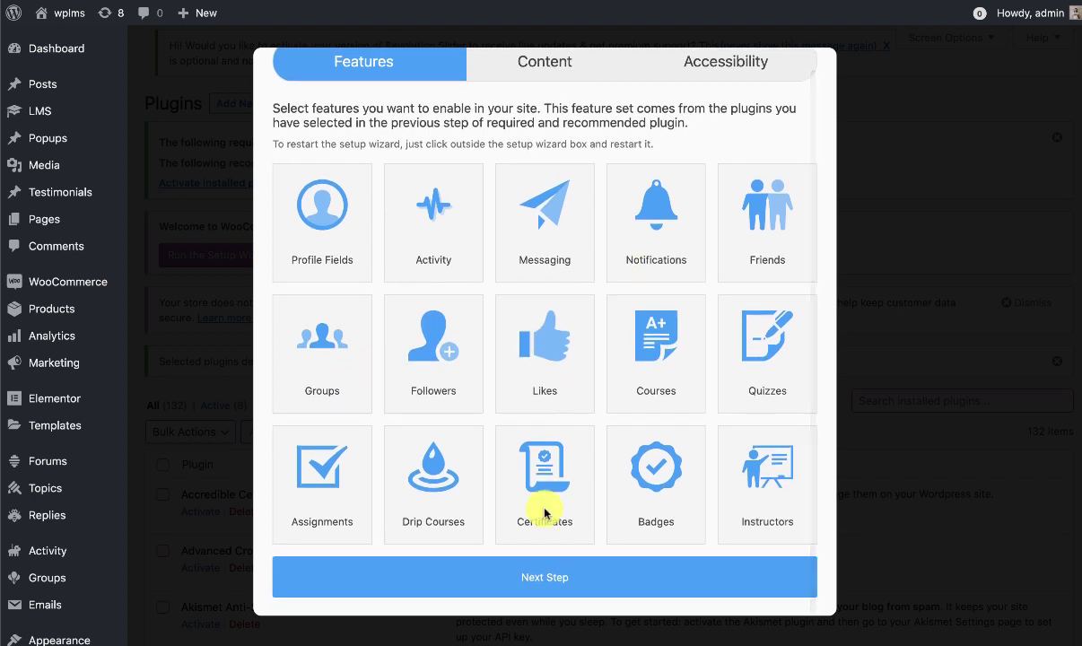
click(538, 585)
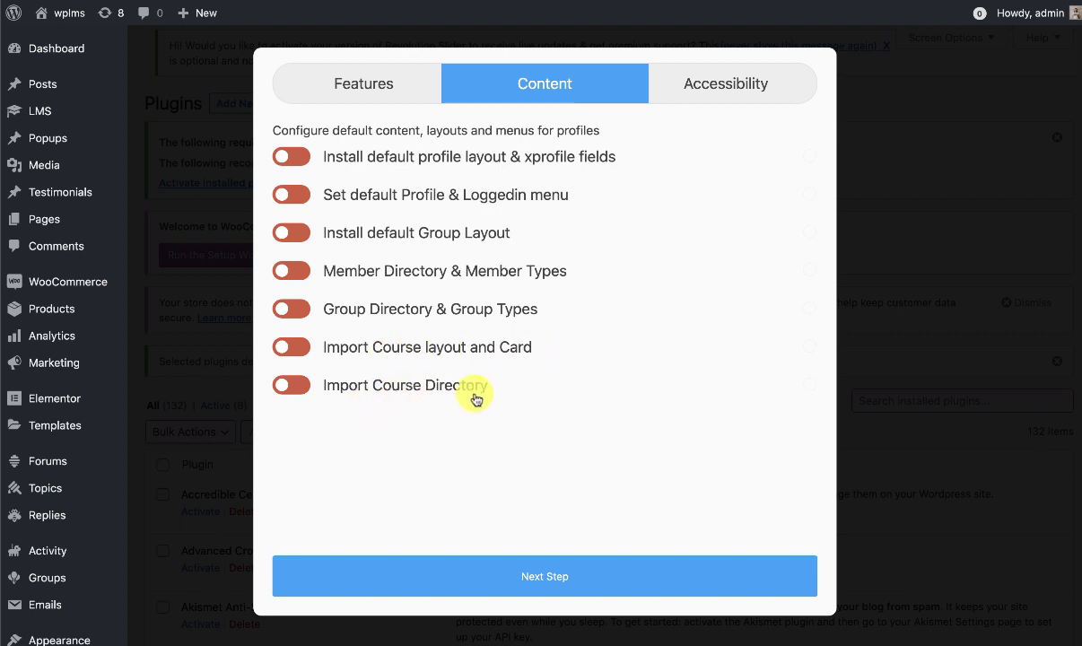
Step: Proceed past the wizard's default content options, disable public activities on the Accessibility page and complete the setup
click(519, 582)
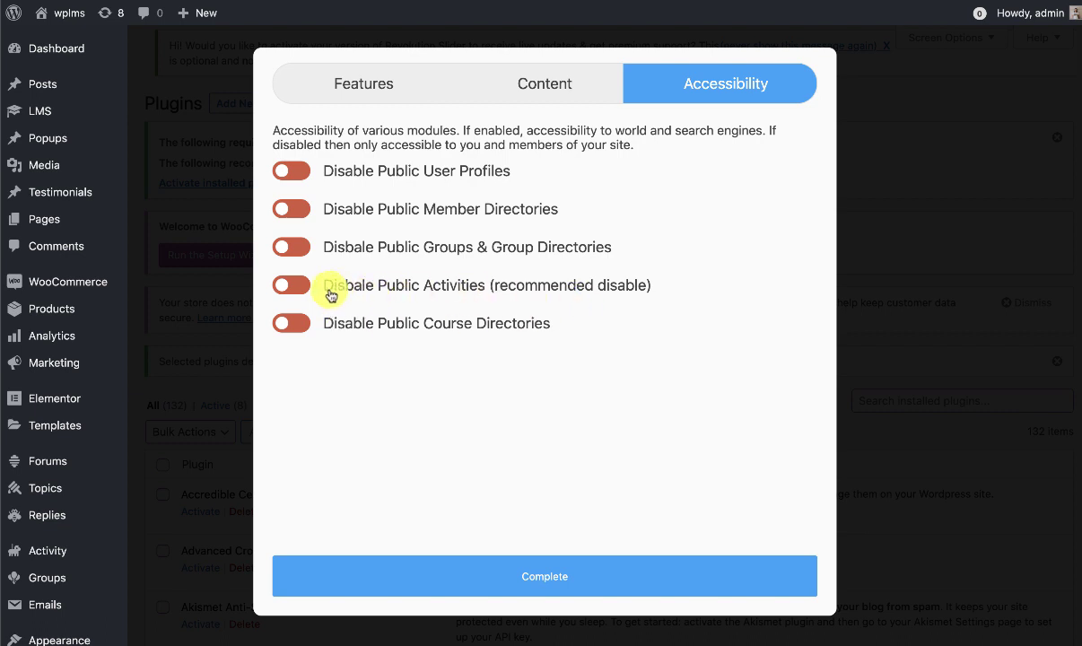
click(483, 277)
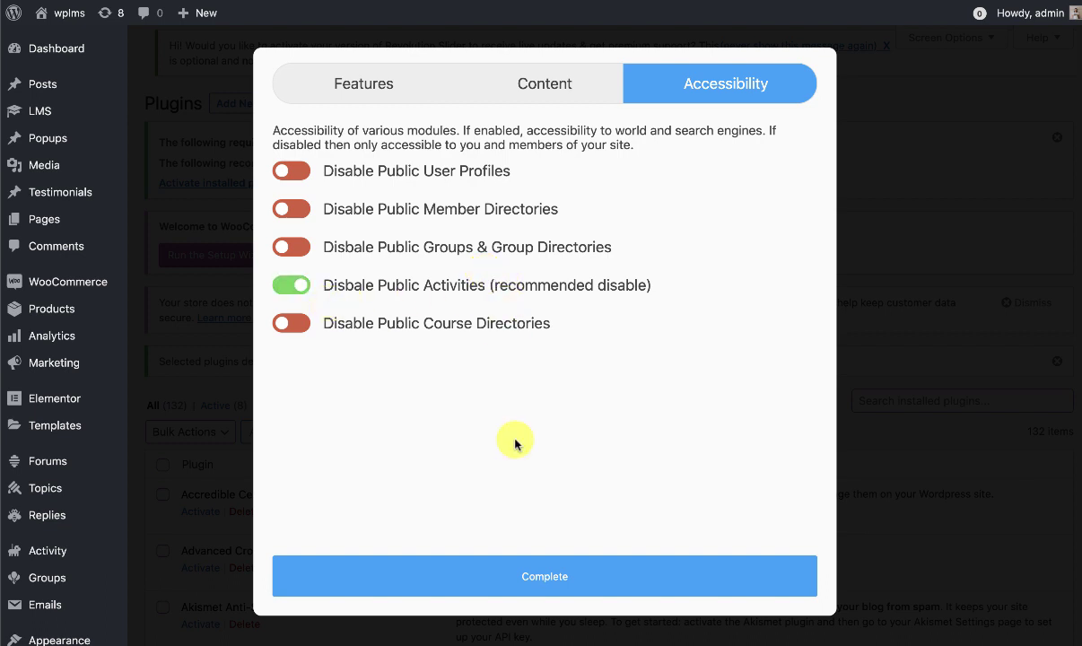
click(527, 579)
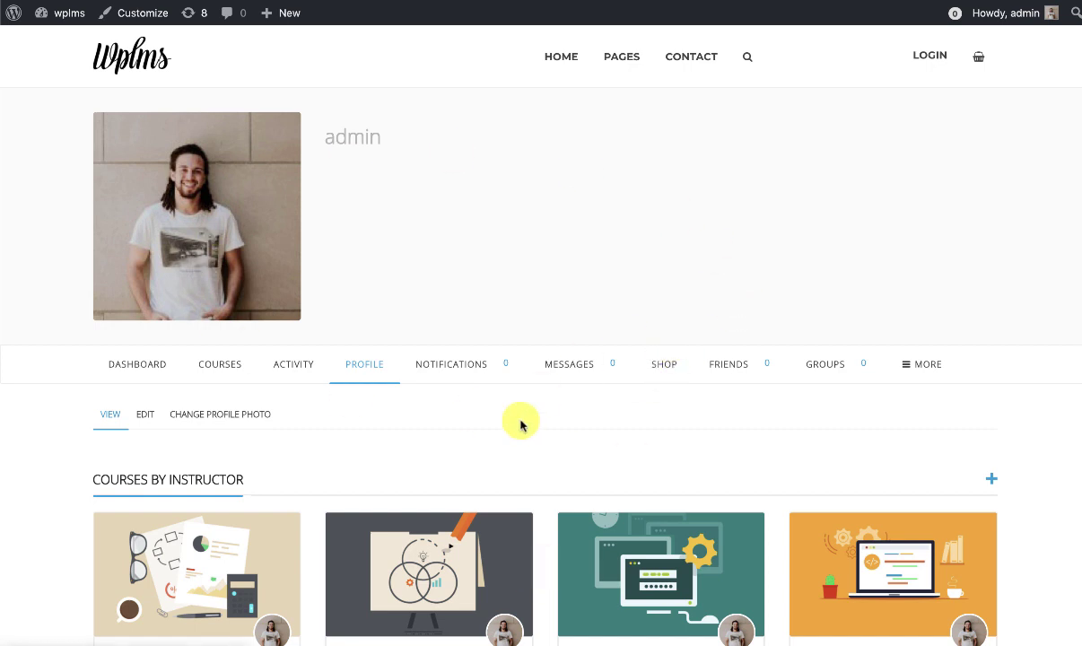
scroll(520, 425, down, 1)
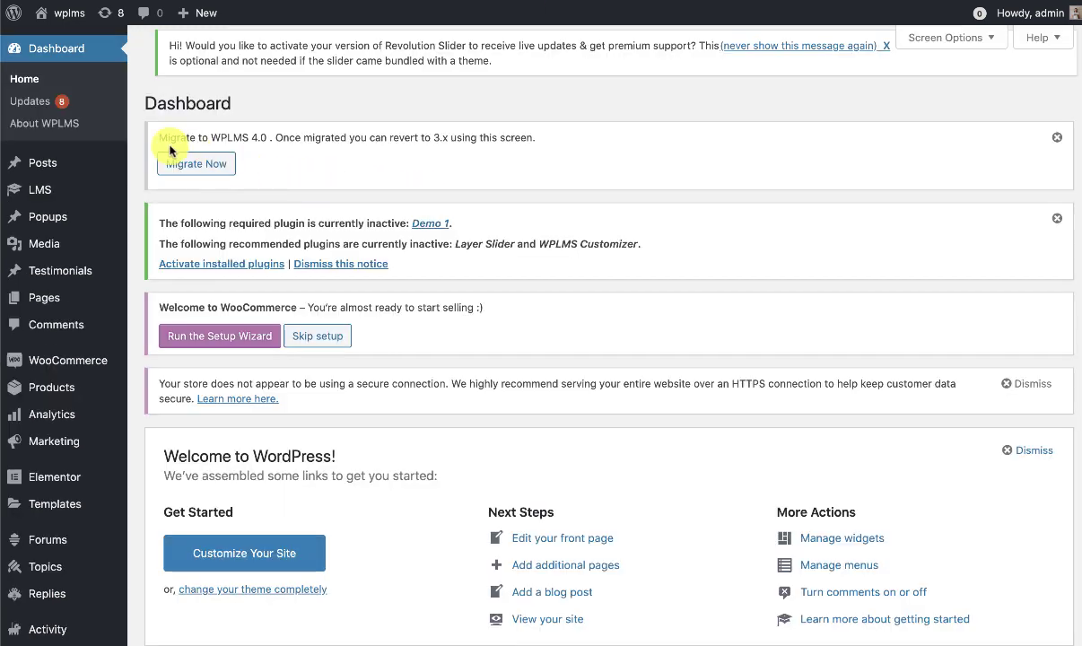
Step: Read the WPLMS 4.0 migration notice and review the enabled components in the BuddyPress settings
drag(161, 137, 261, 137)
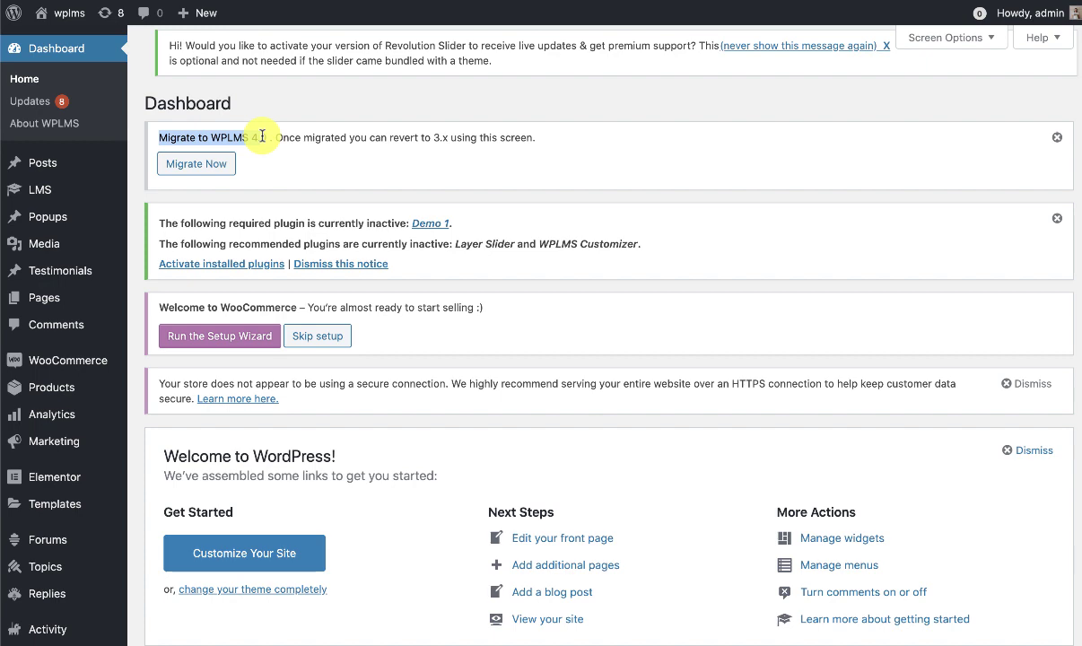
scroll(386, 283, down, 10)
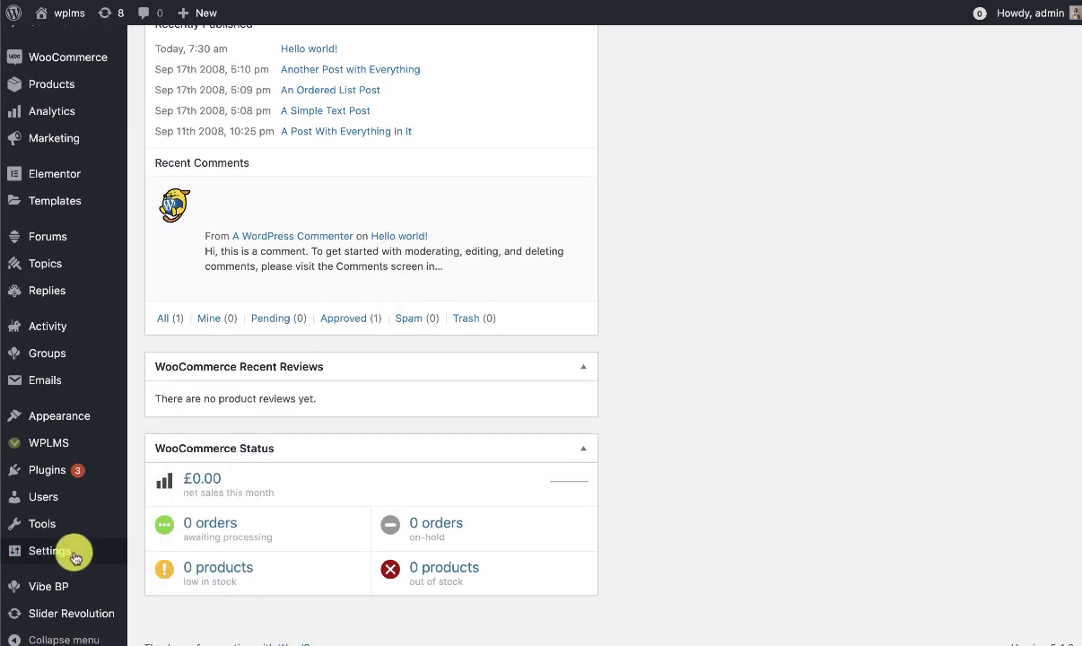
mouse_move(71, 555)
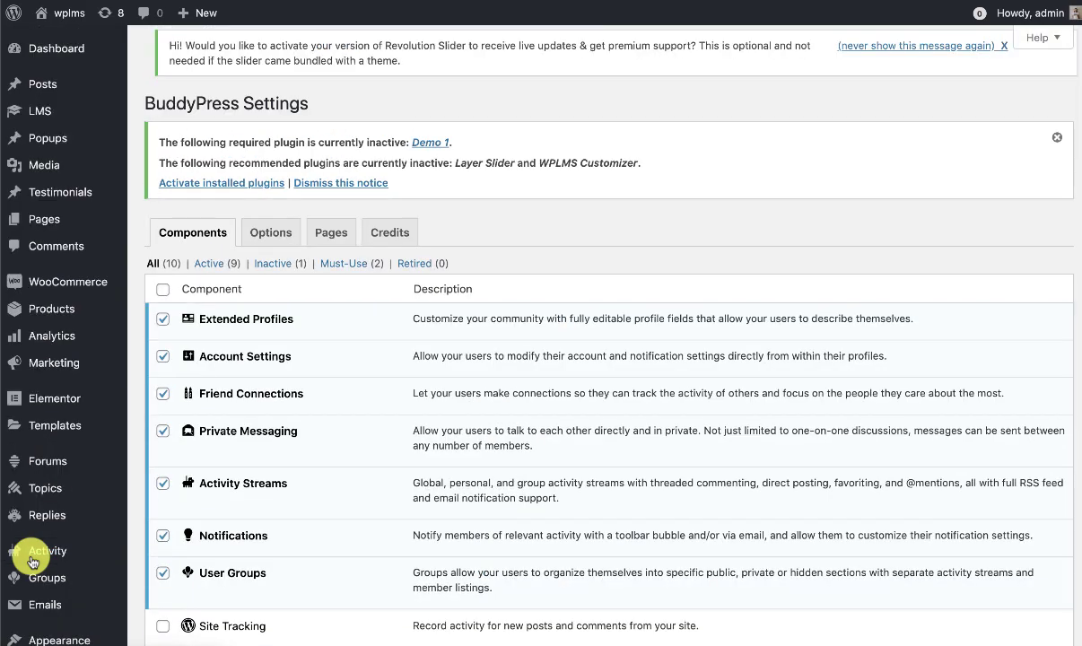
scroll(27, 583, down, 6)
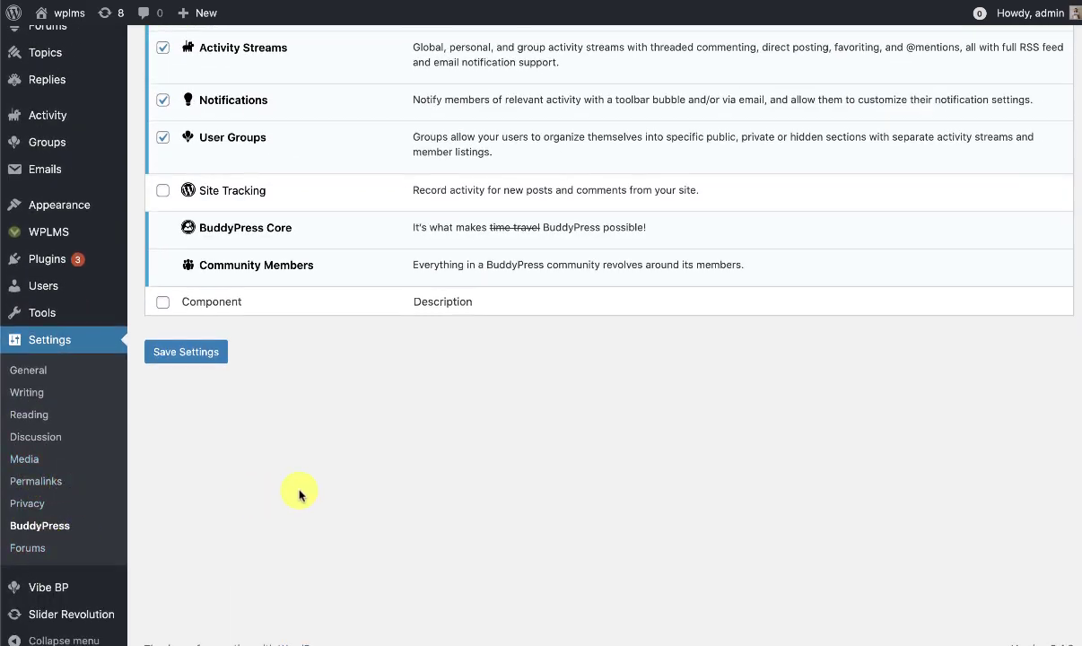
scroll(301, 492, up, 5)
scroll(290, 425, down, 2)
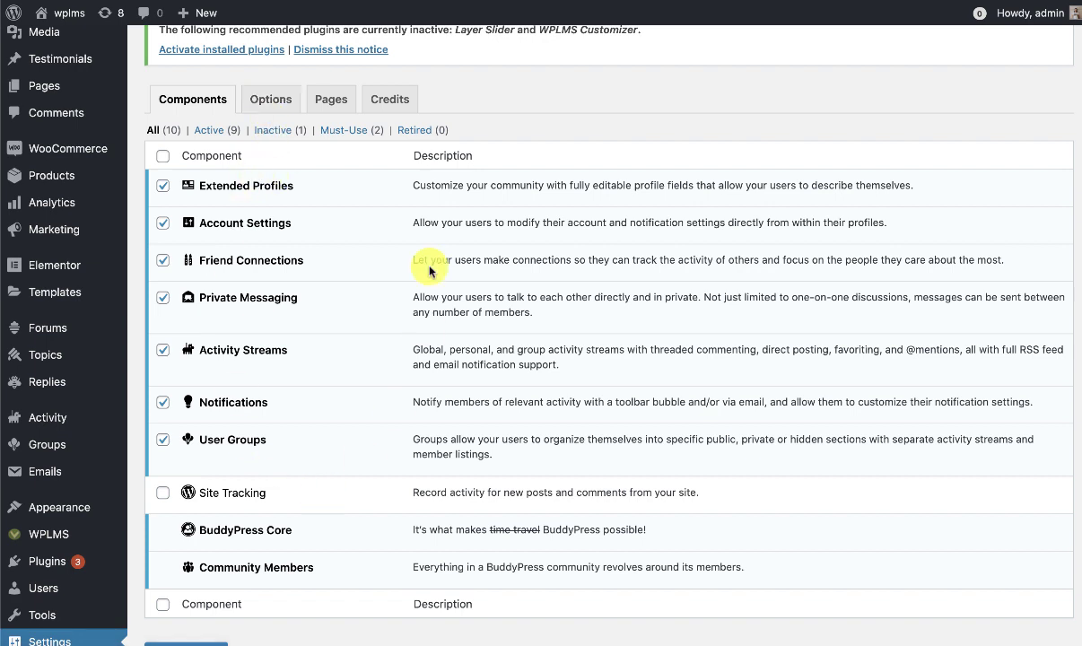
Step: Check the BuddyPress directory page assignments and view the Members Directory and Groups Directory on the site
click(329, 100)
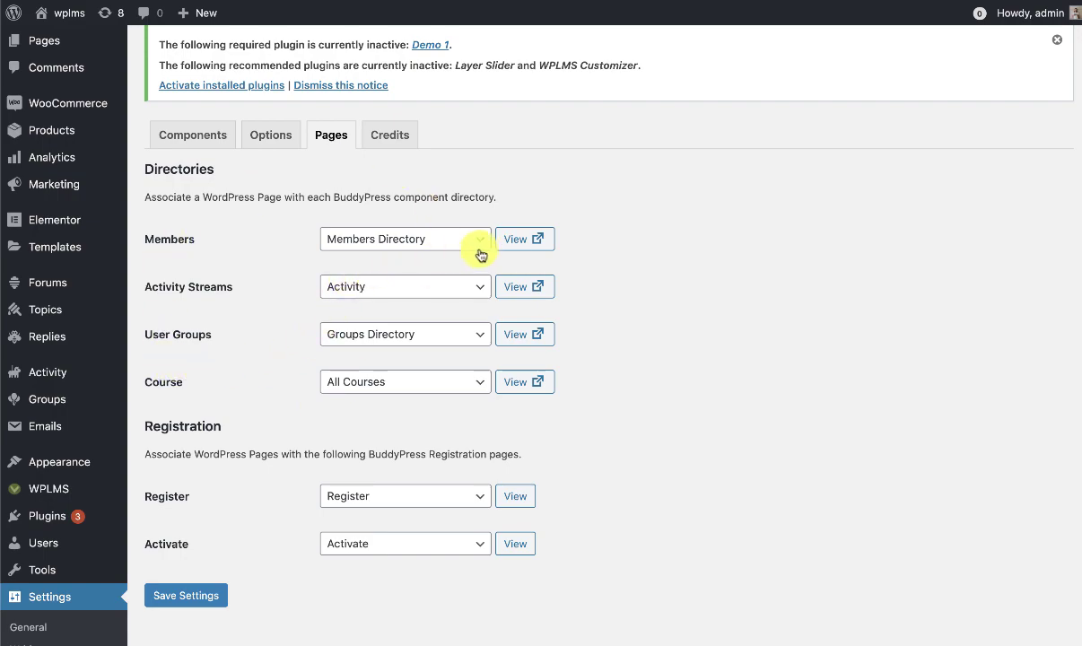
click(528, 248)
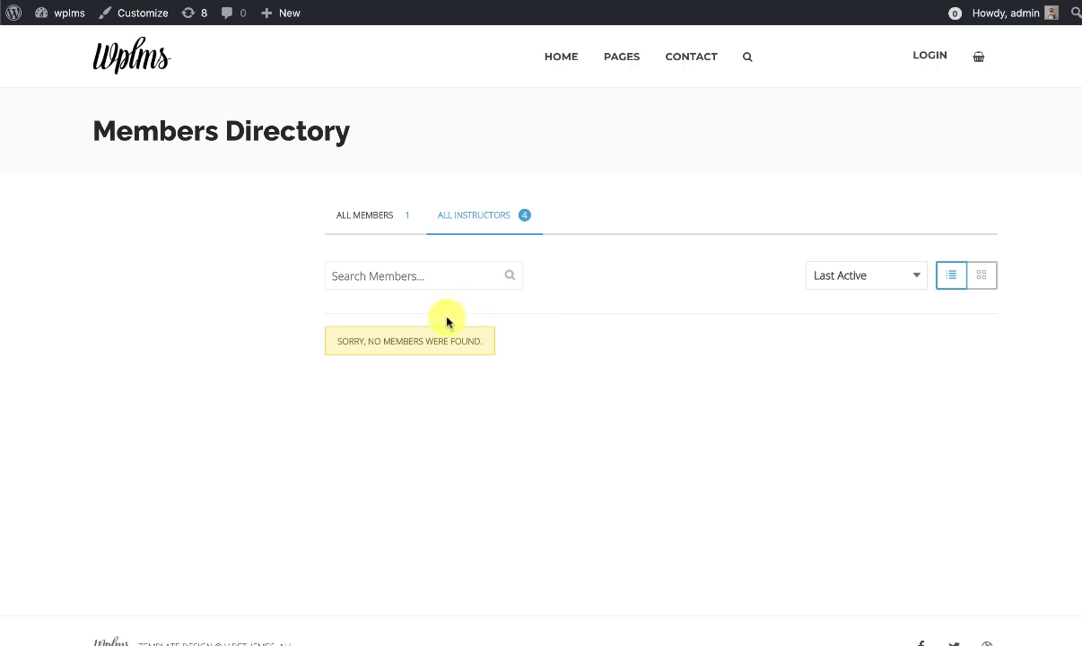
key(ctrl+Tab)
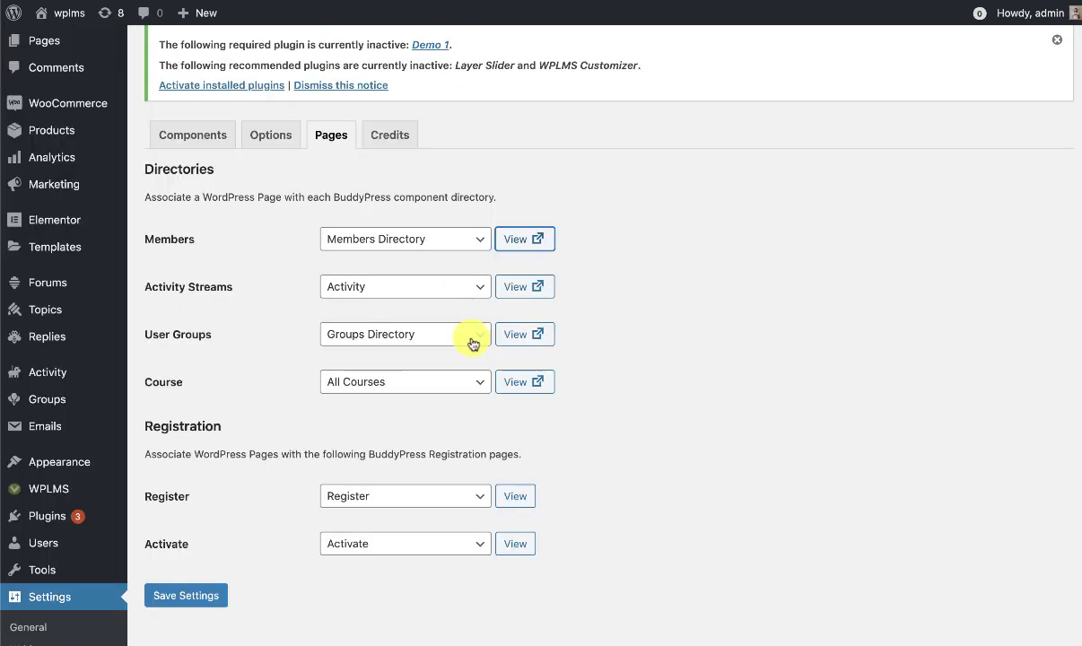
key(ctrl+shift+Tab)
key(ctrl+Tab)
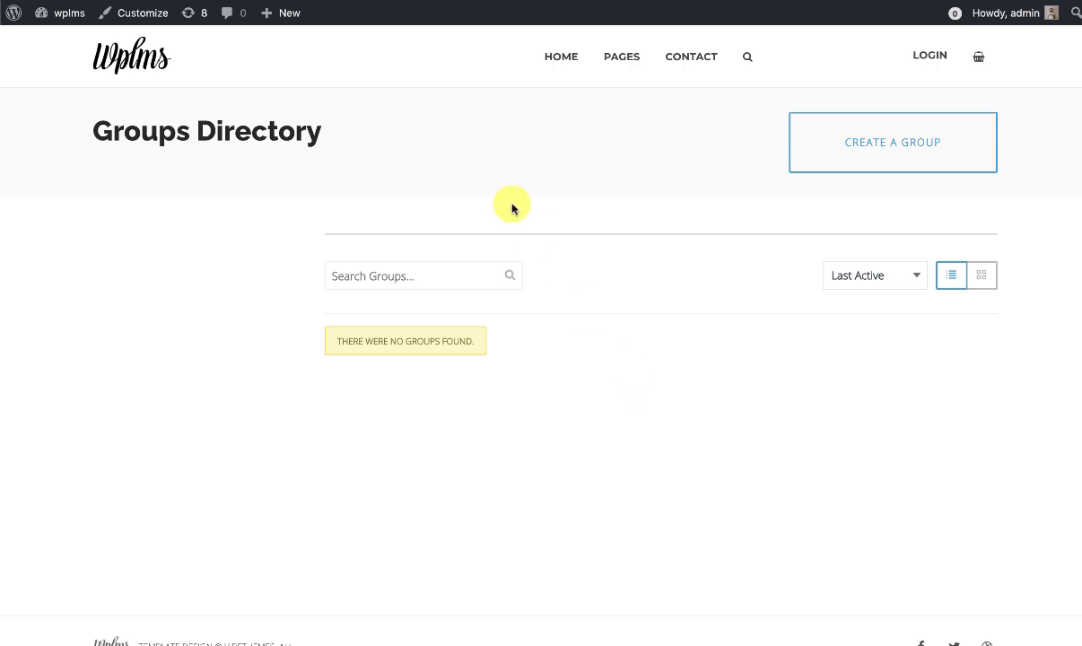
key(ctrl+Tab)
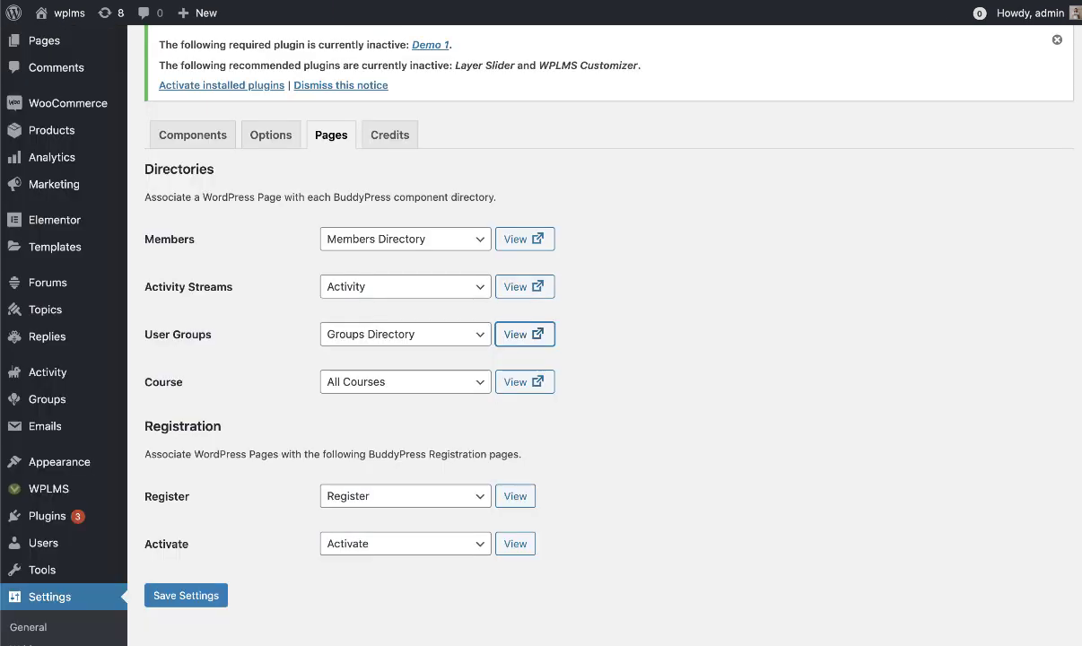
Step: Return to the WordPress Dashboard and run the migration to WPLMS 4.0
key(ctrl+Tab)
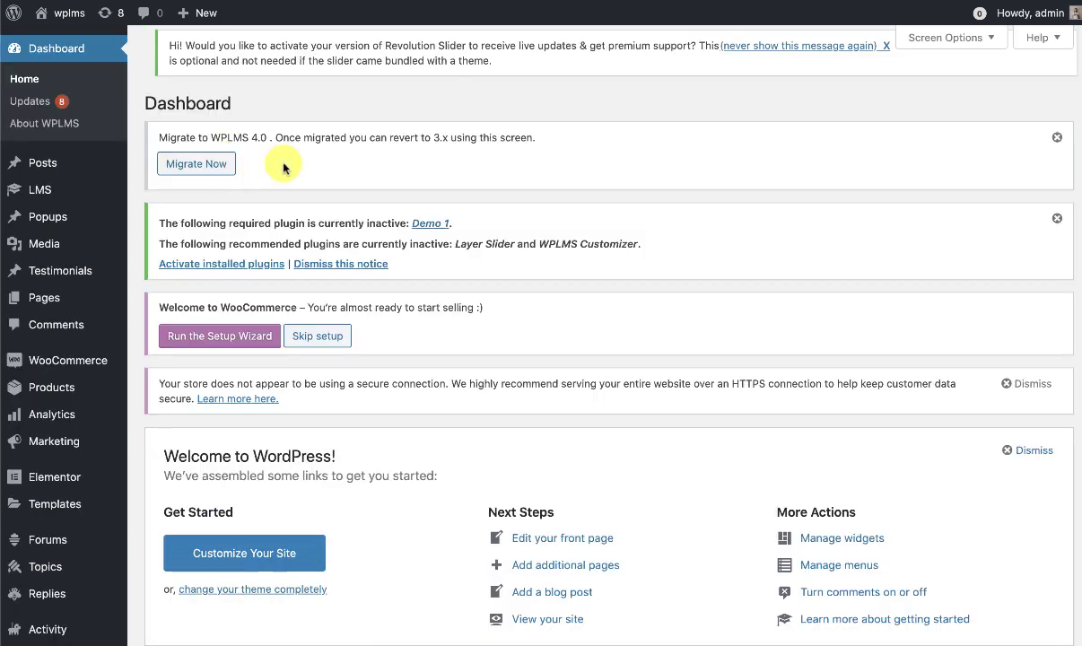
click(199, 164)
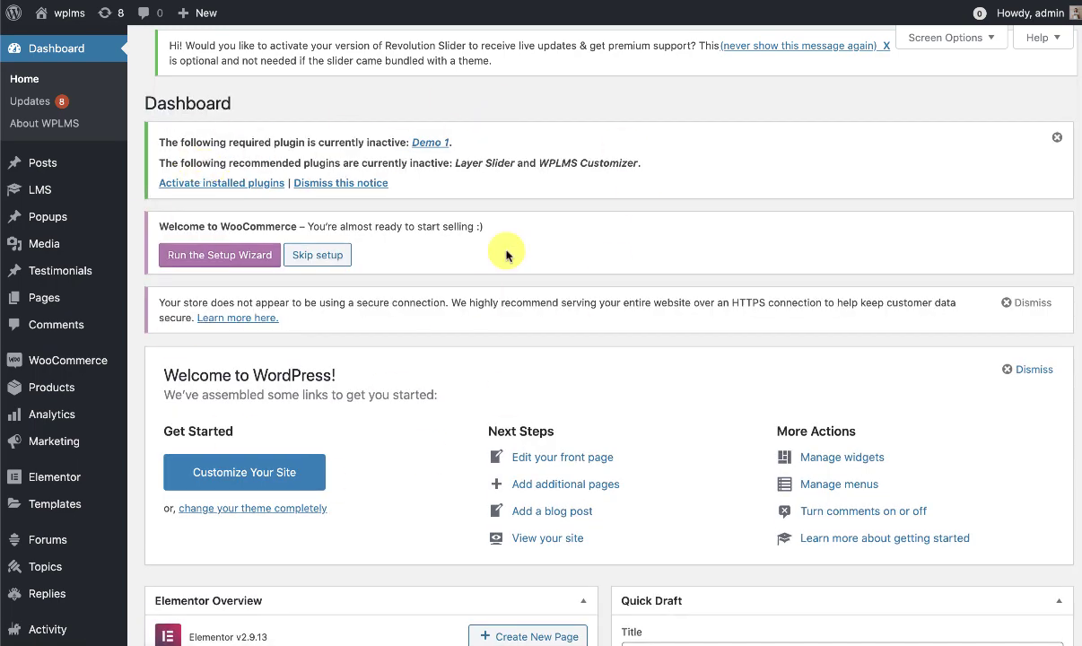
Step: Open the site's home page at localhost/wplms and examine its slider, course cards and other sections
key(ctrl+Tab)
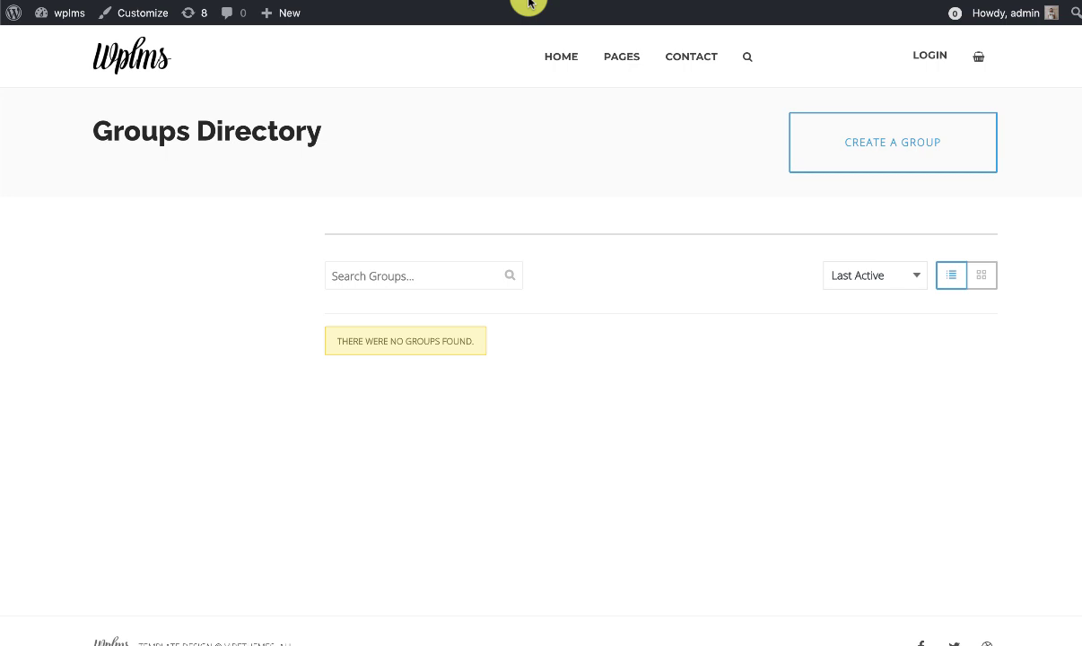
key(super+l)
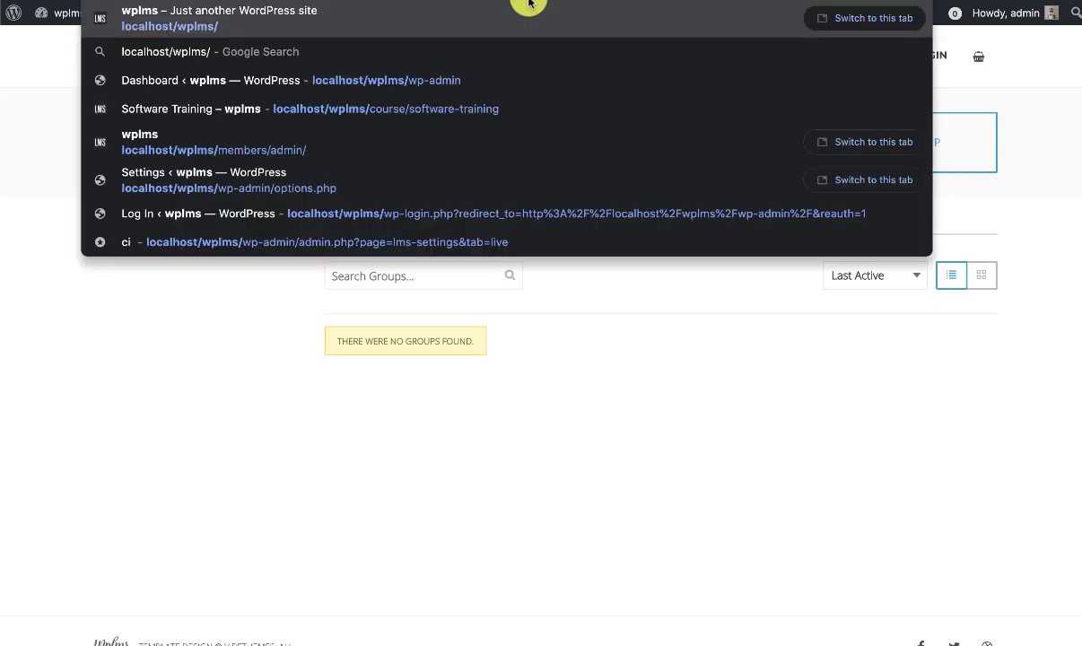
click(491, 262)
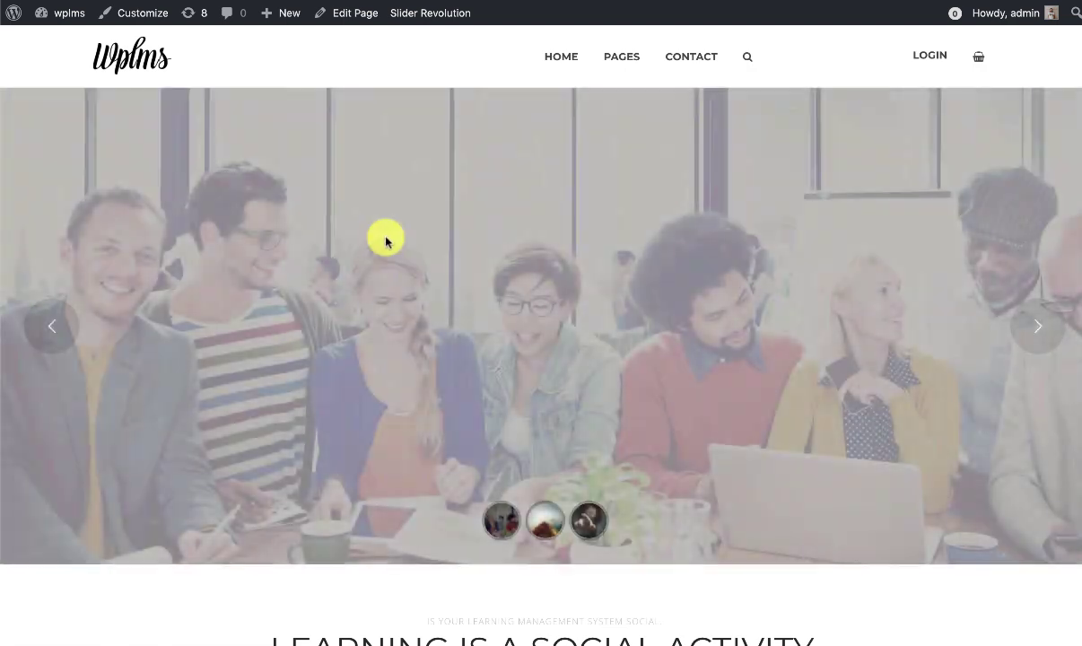
scroll(539, 388, down, 10)
scroll(539, 388, down, 15)
scroll(538, 386, up, 5)
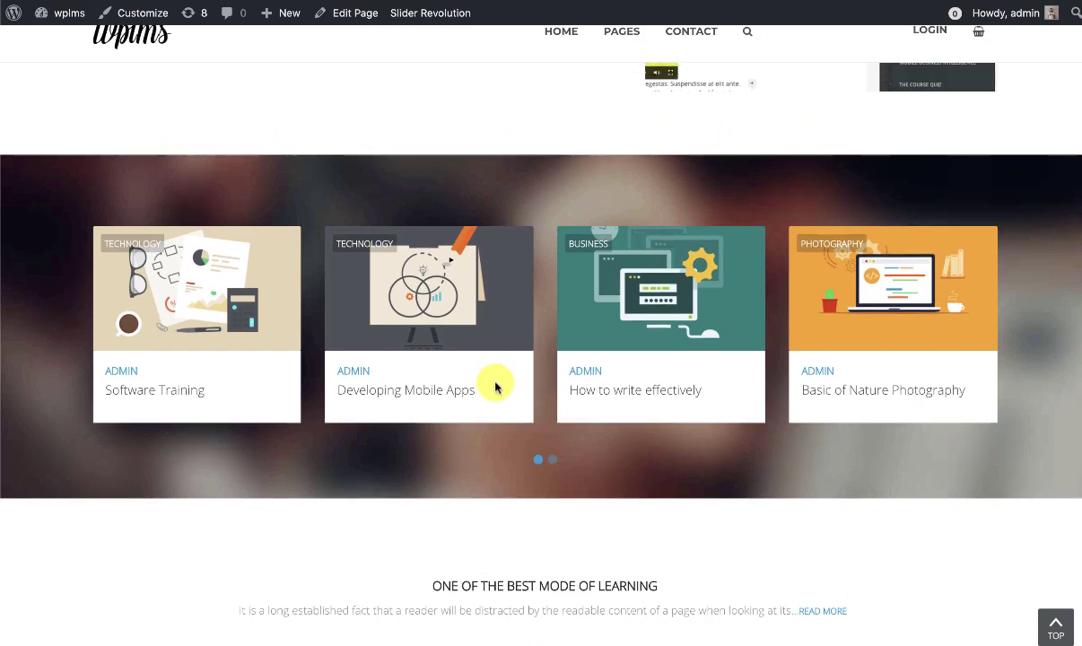
scroll(598, 353, up, 10)
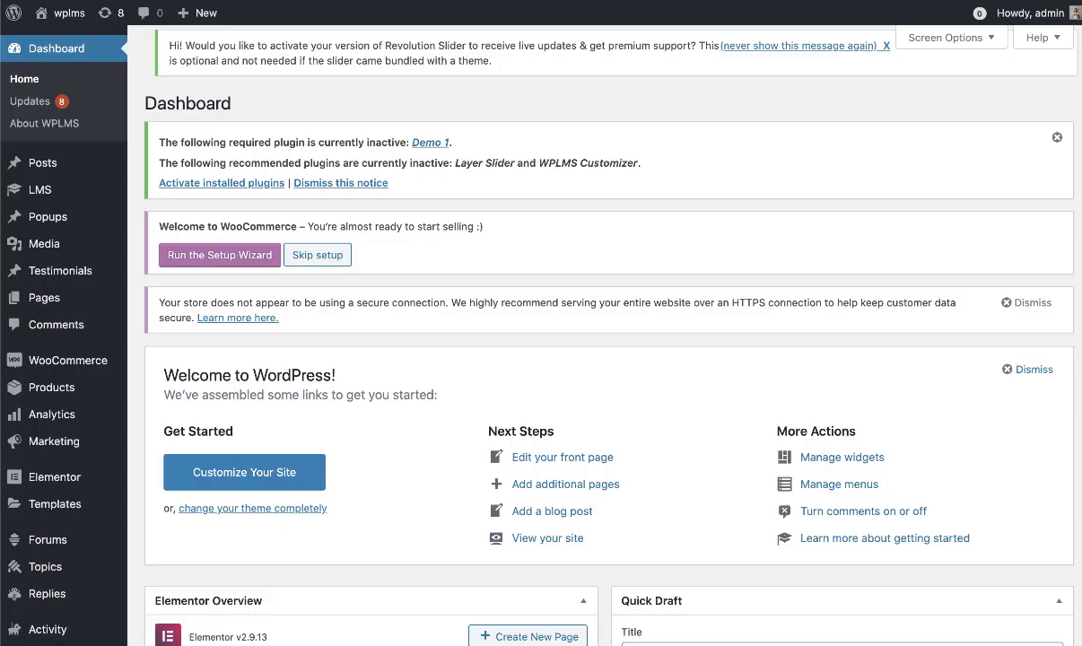
Step: Open the VibeBP general settings and enable Global Login in the login settings
scroll(422, 321, down, 10)
mouse_move(82, 599)
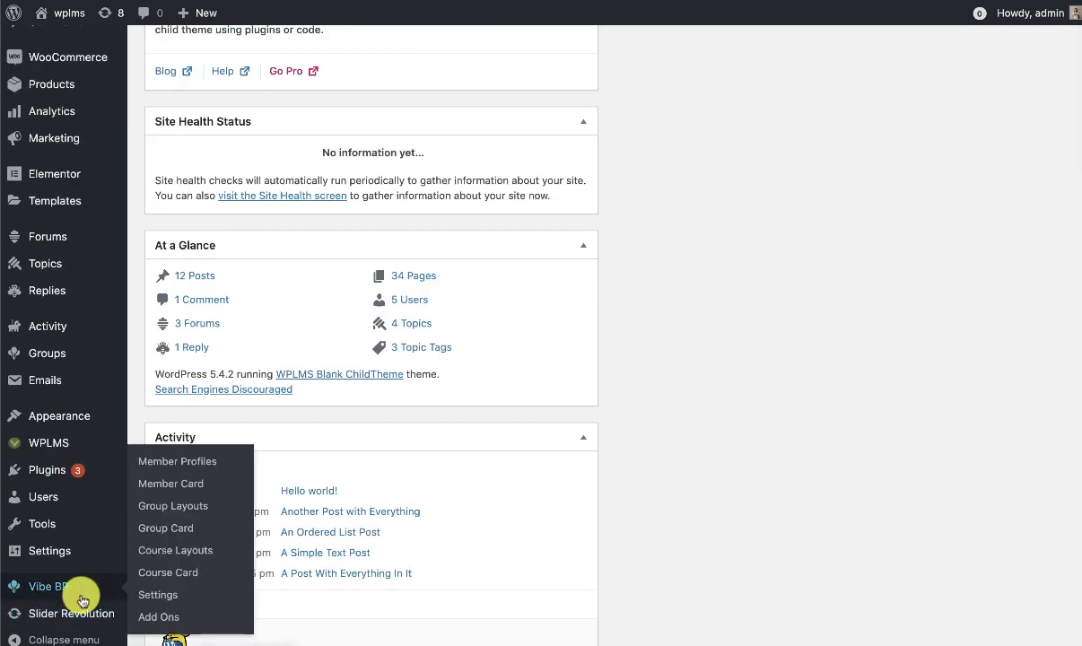
click(157, 594)
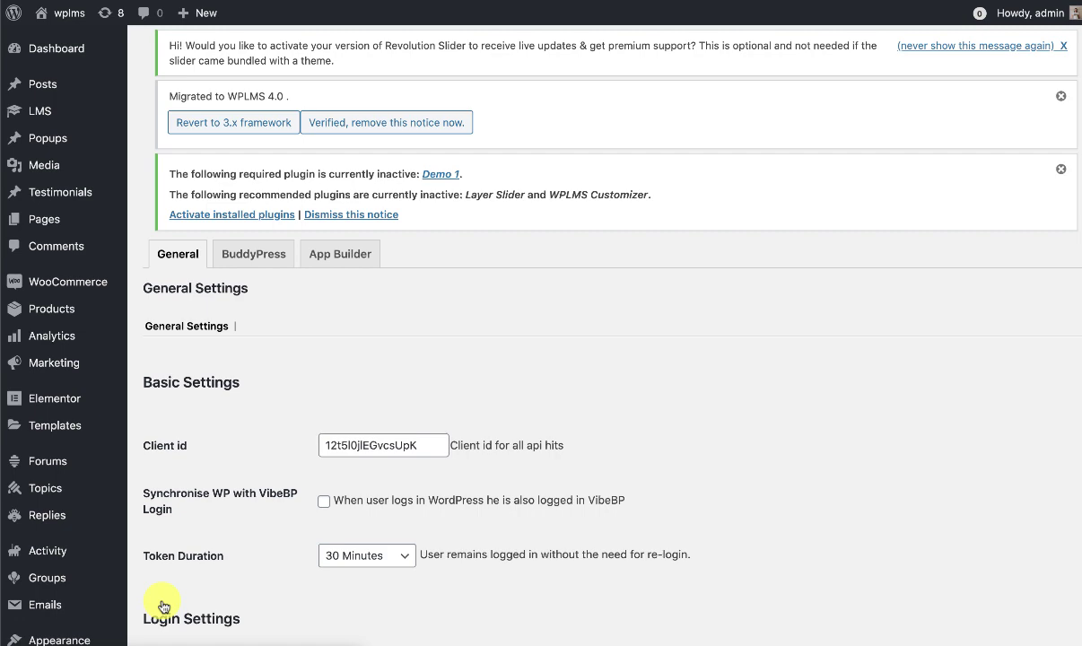
scroll(292, 406, down, 2)
scroll(209, 415, down, 1)
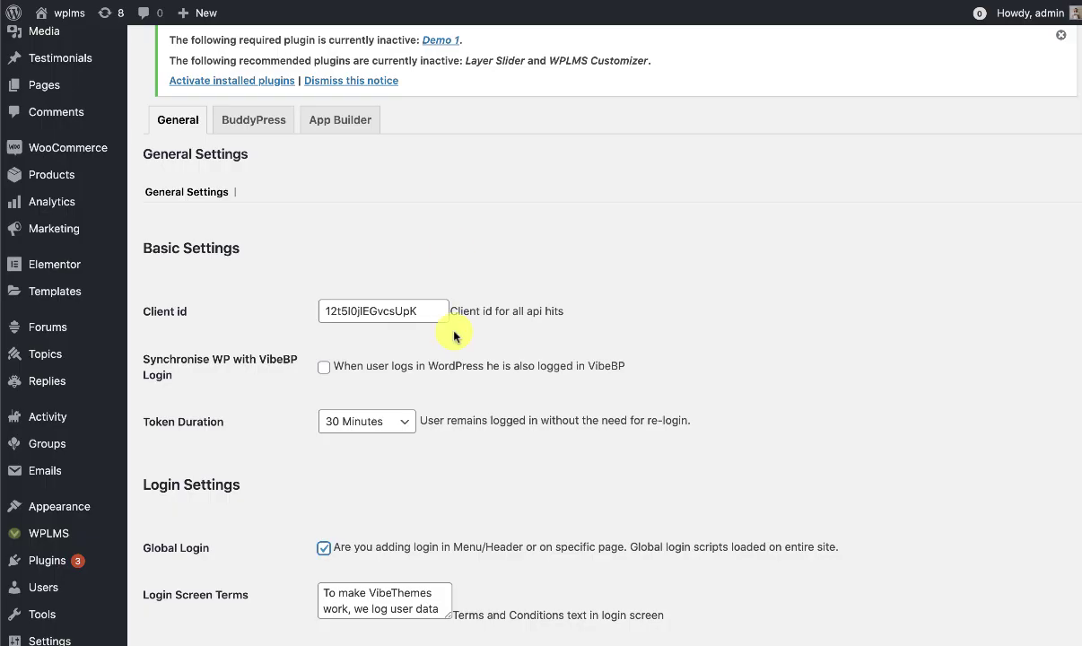
scroll(318, 424, down, 3)
click(322, 425)
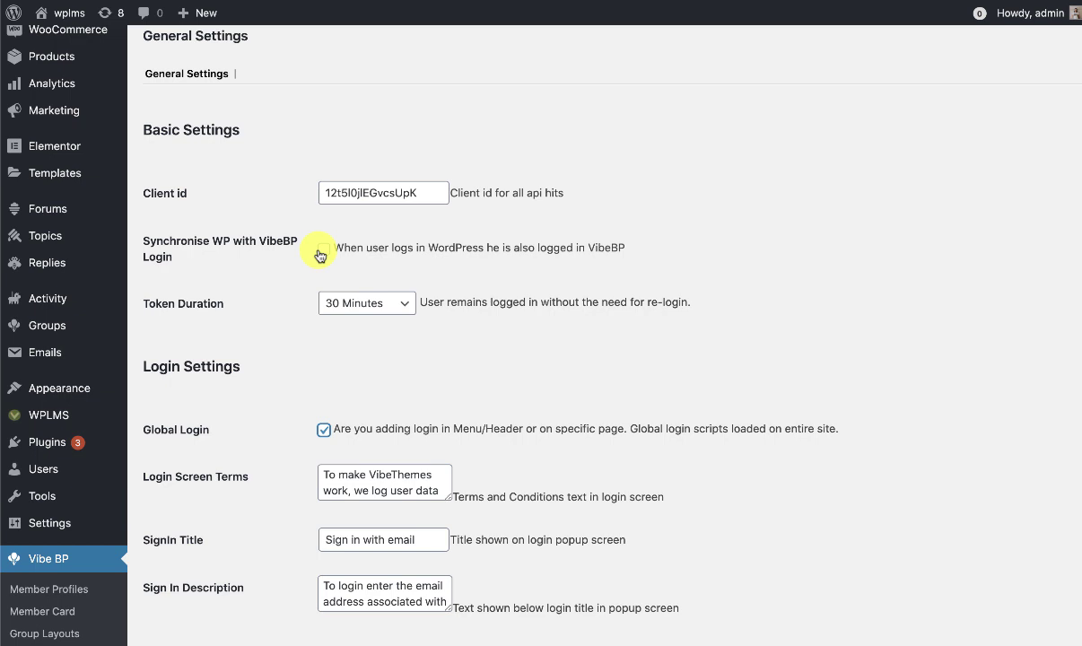
Step: Set the Token Duration to 1 Week and save the VibeBP settings
click(380, 300)
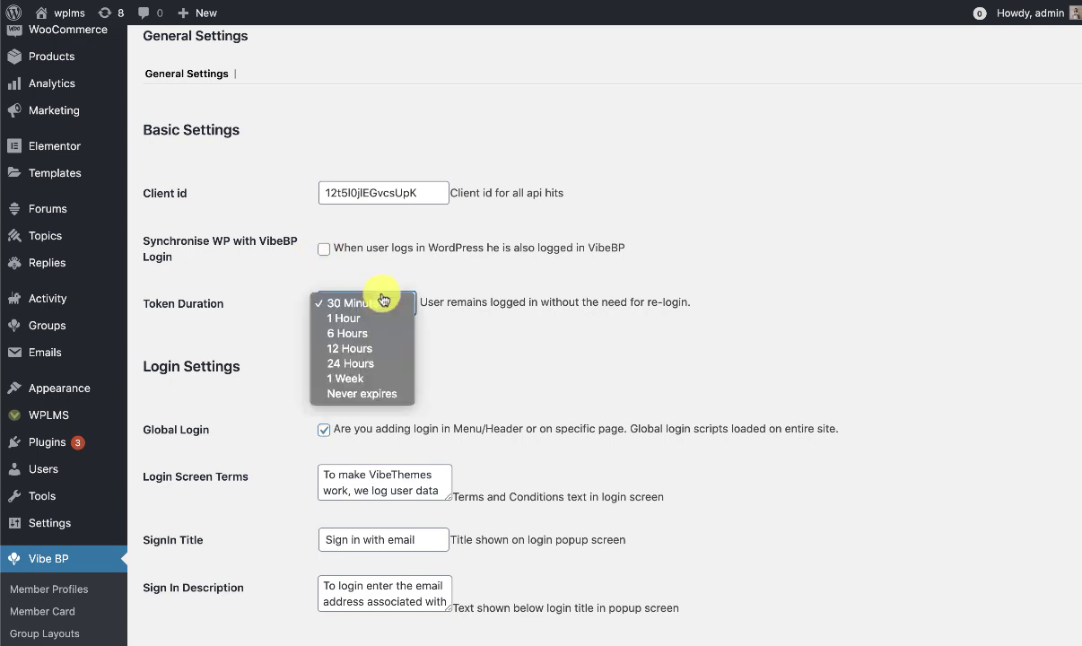
click(346, 378)
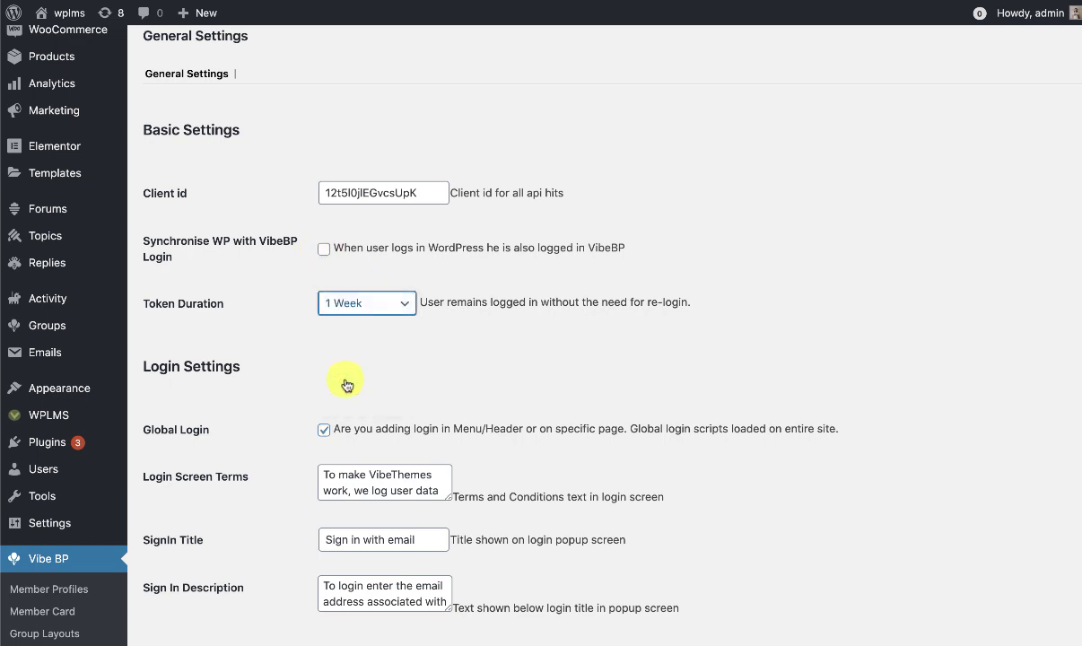
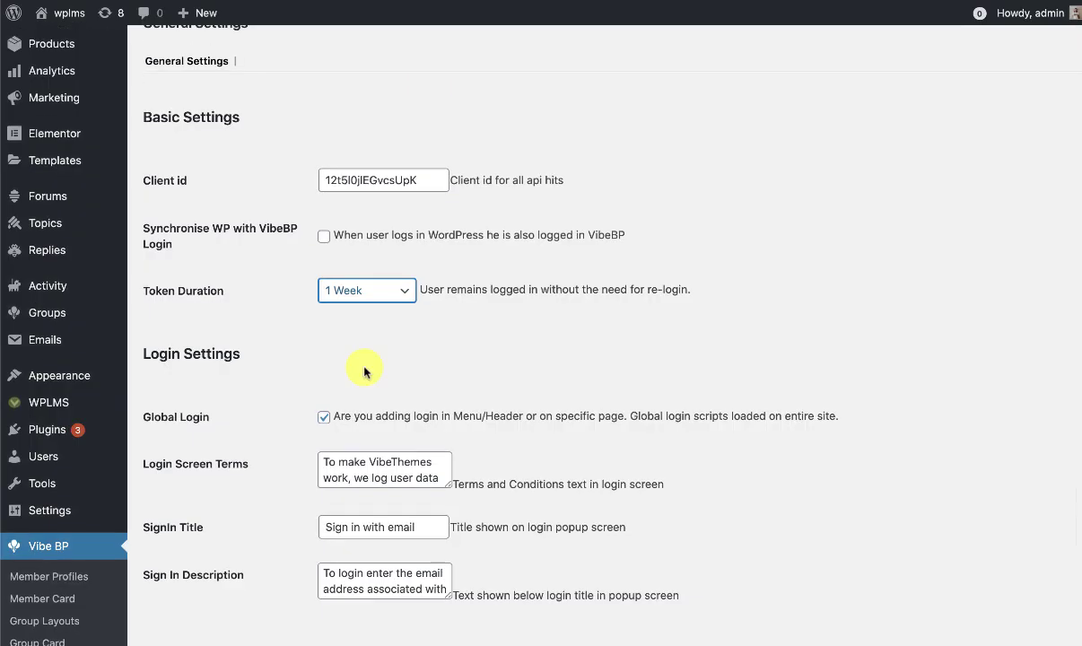
scroll(365, 372, down, 3)
scroll(204, 311, down, 2)
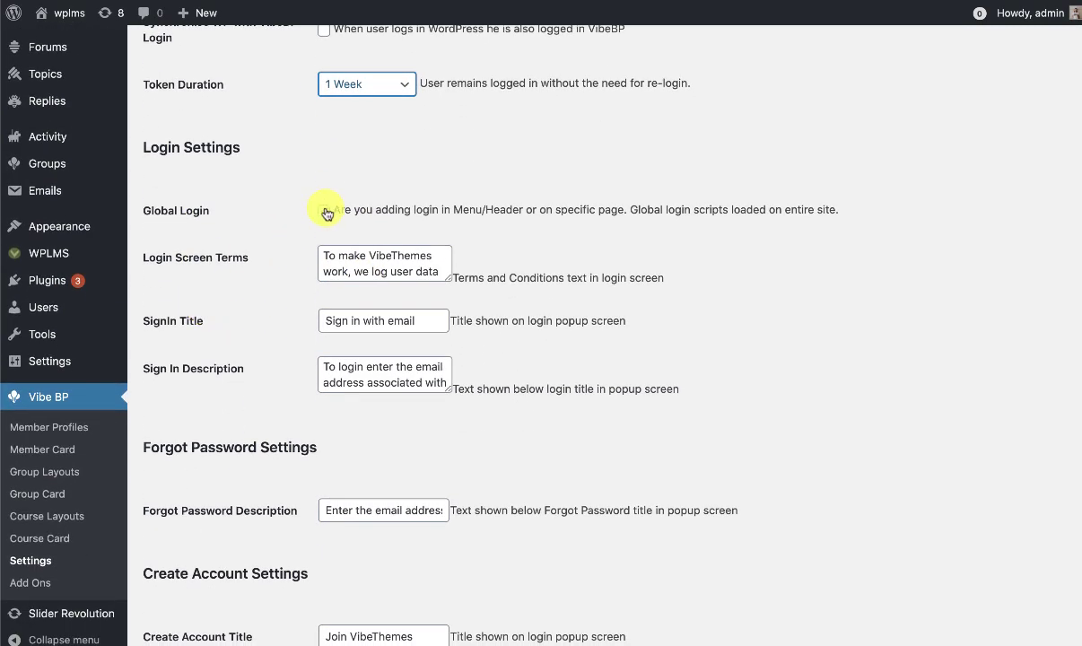
scroll(327, 213, down, 10)
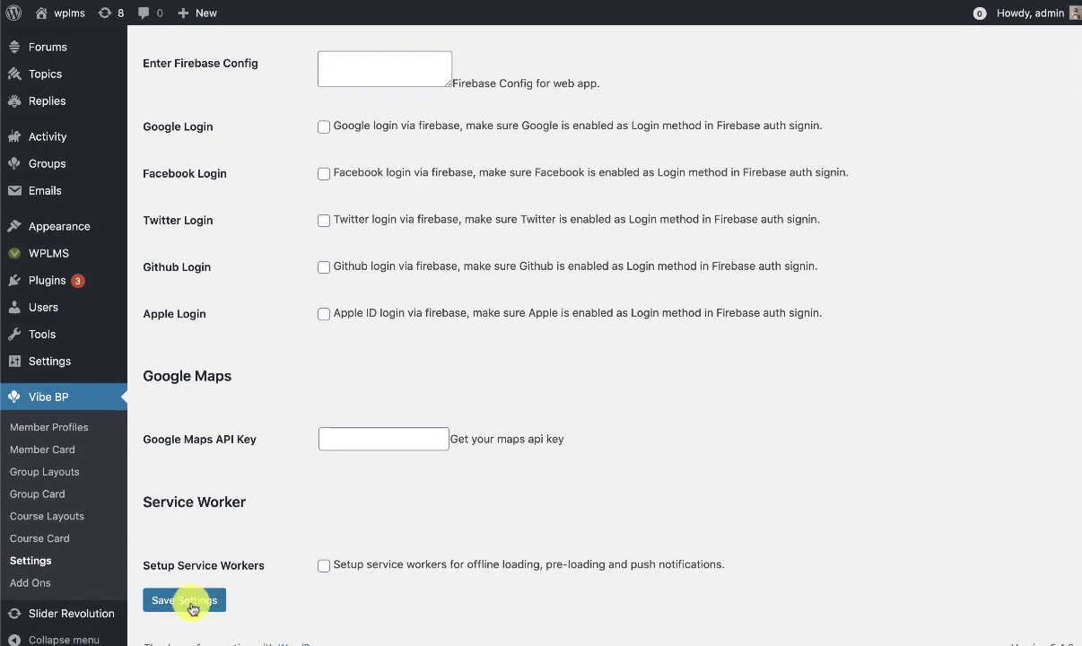
click(188, 601)
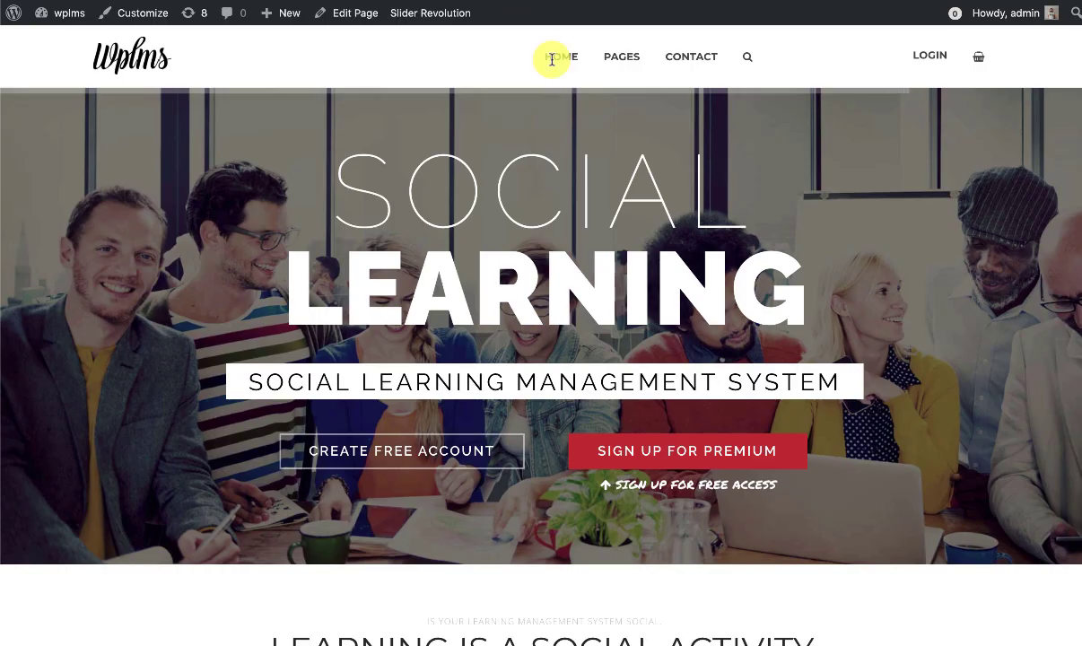
Step: Reload the site's home page and open its login popup
right_click(639, 153)
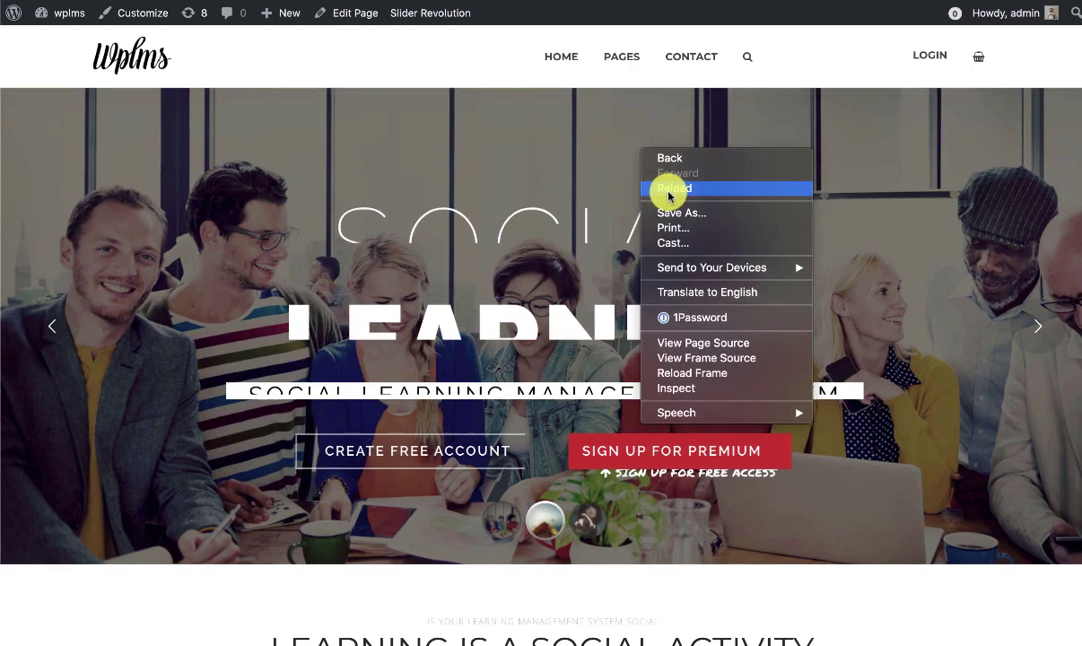
click(669, 187)
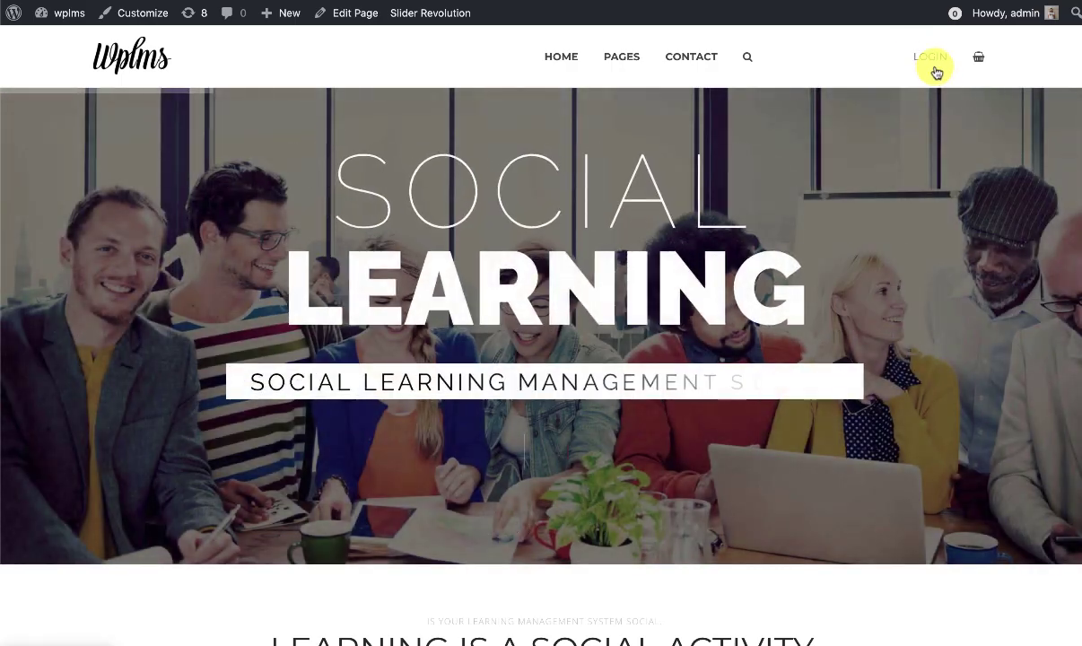
click(924, 61)
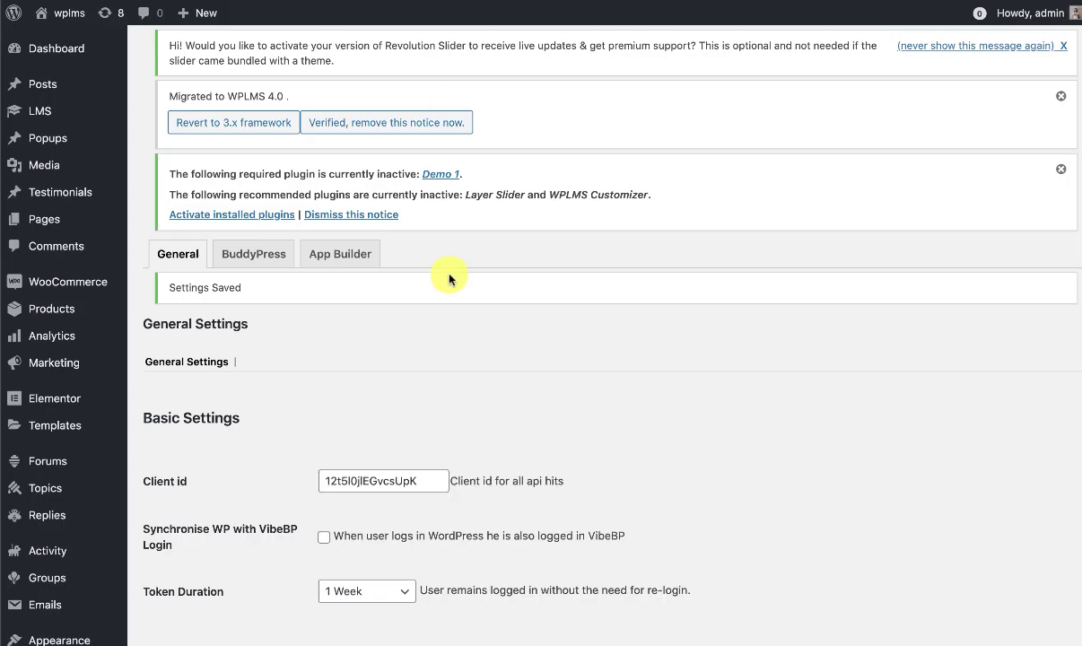
Step: Review the Login Screen Terms and SignIn Title texts in the VibeBP login settings
scroll(448, 279, down, 5)
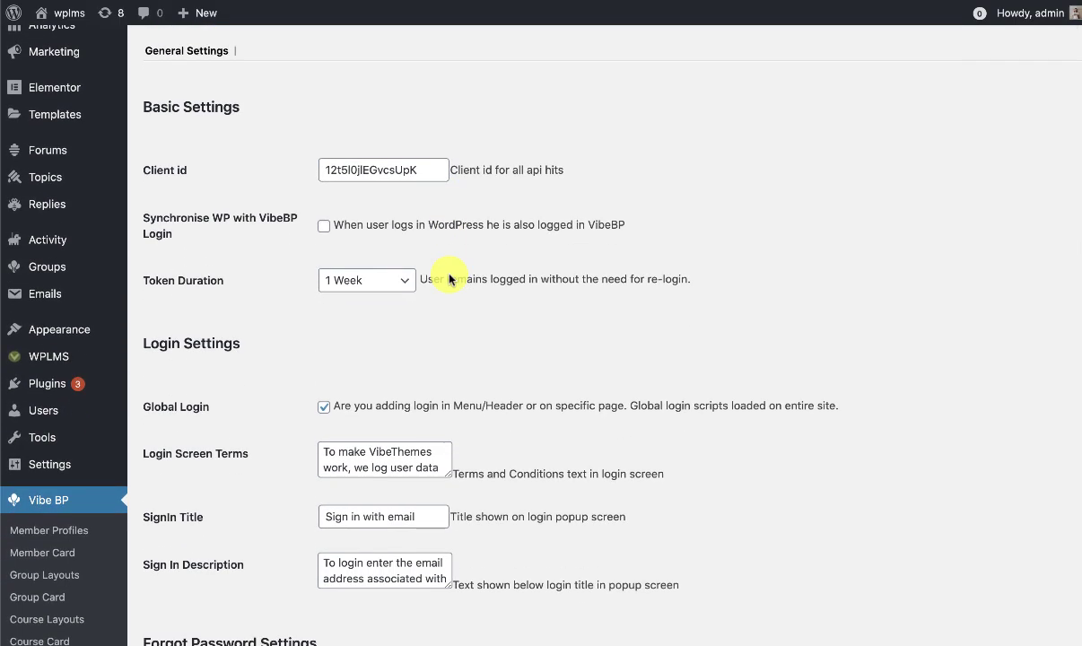
scroll(202, 478, down, 2)
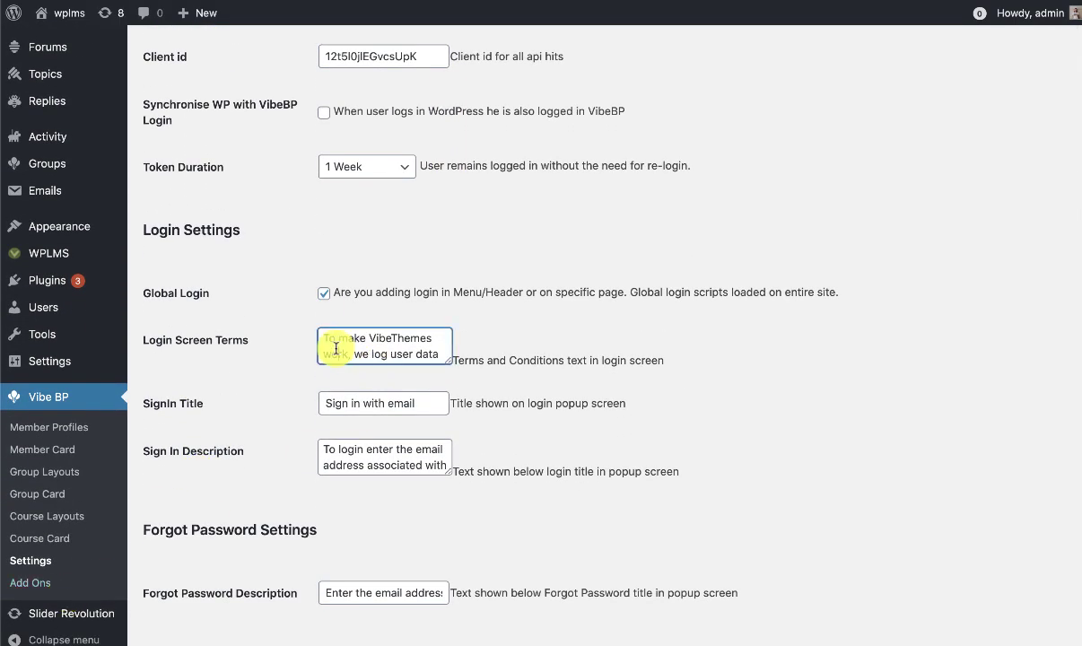
drag(332, 339, 448, 401)
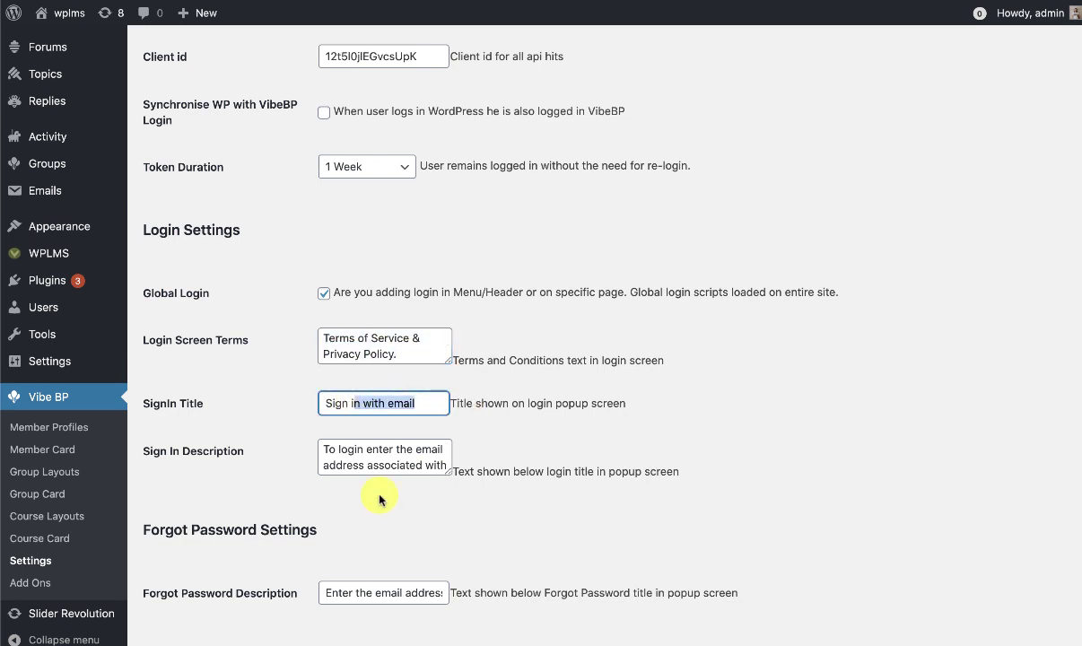
scroll(379, 499, down, 2)
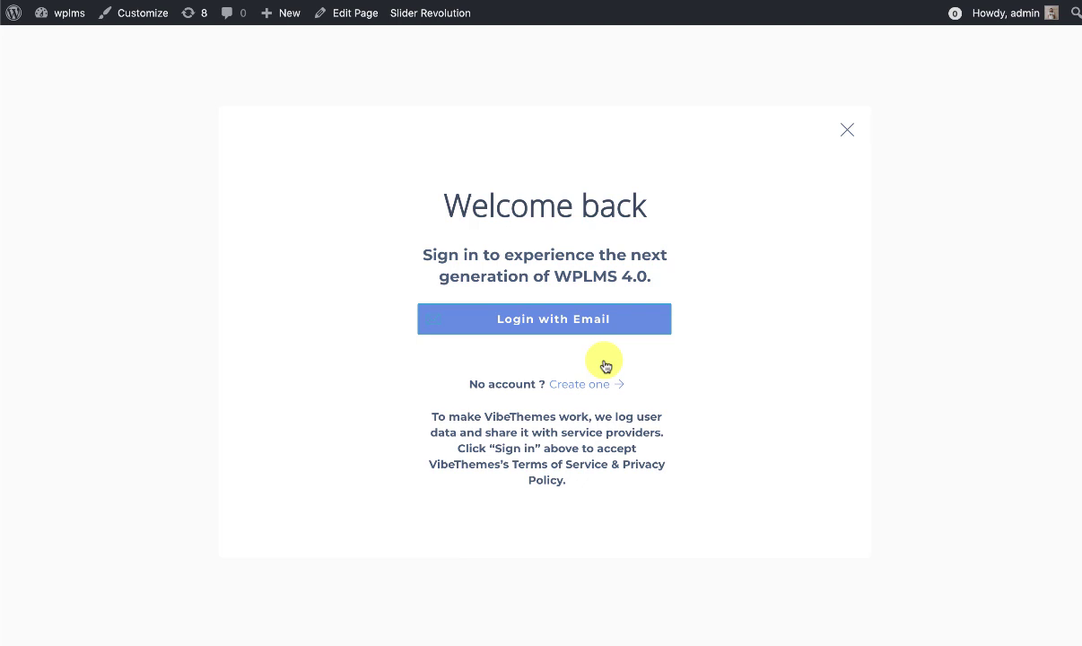
Step: View the email sign-in form and the account creation form in the site's login popup, and close the popup
click(534, 318)
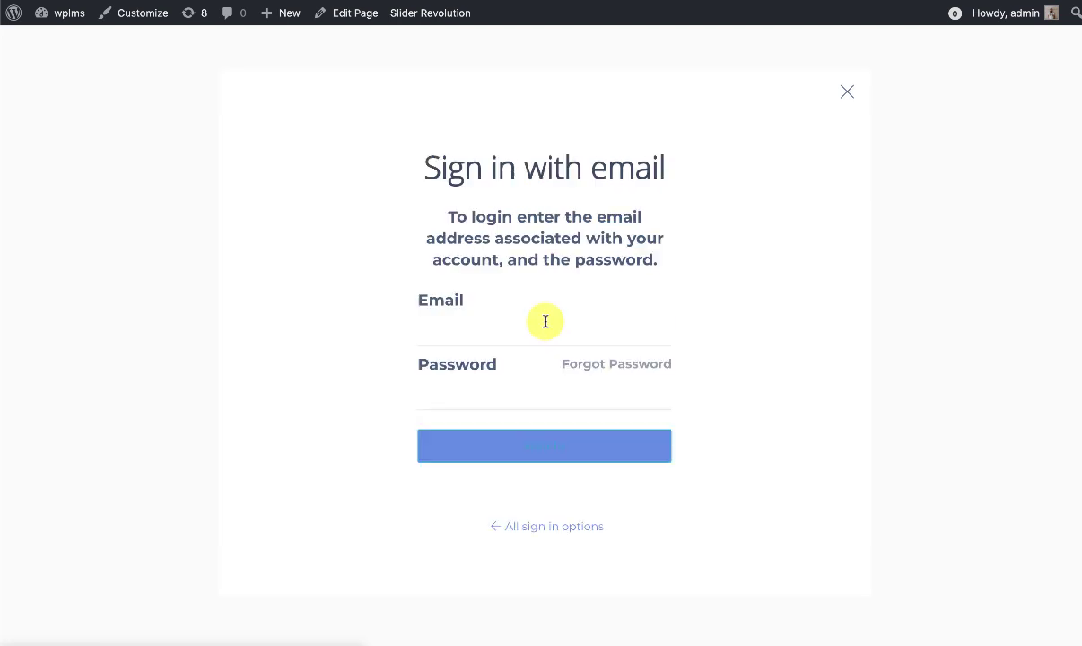
click(491, 333)
click(467, 392)
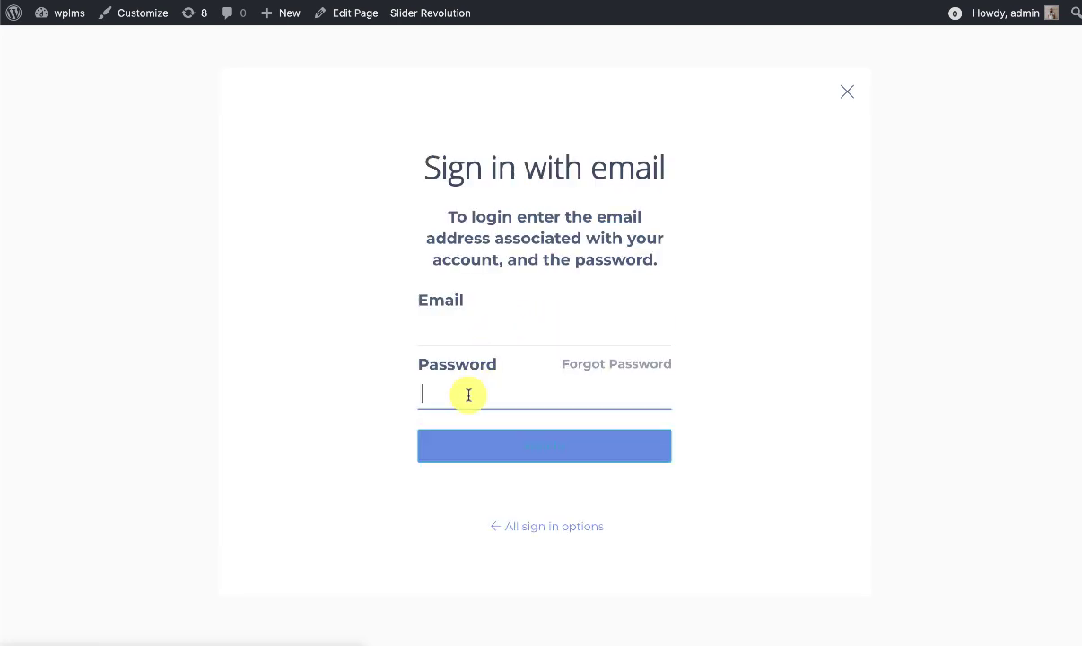
click(581, 526)
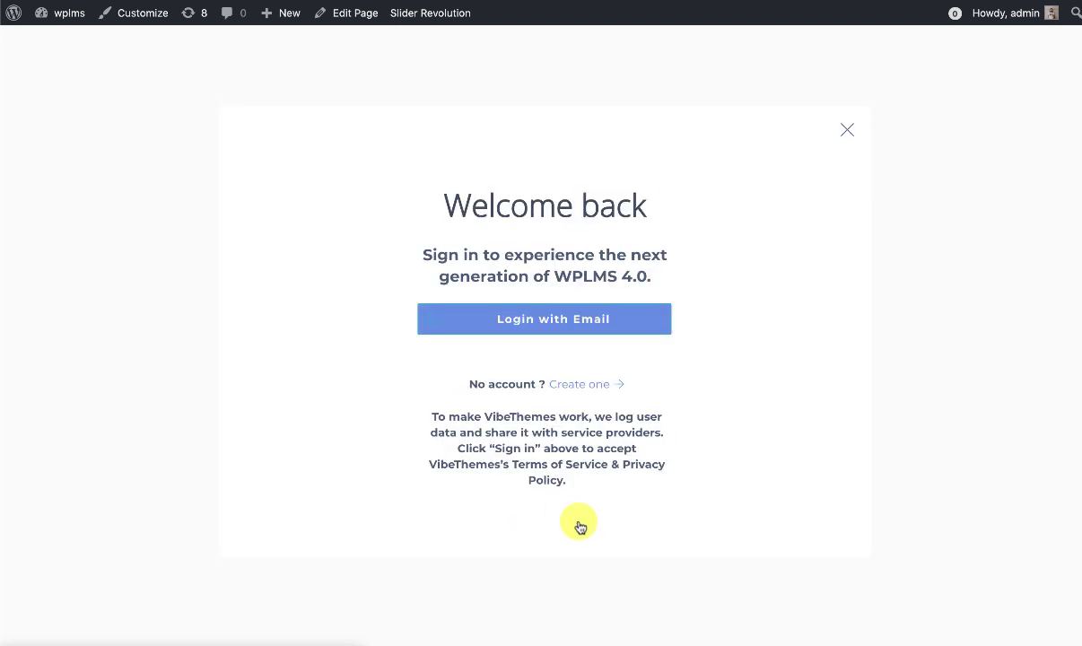
click(563, 384)
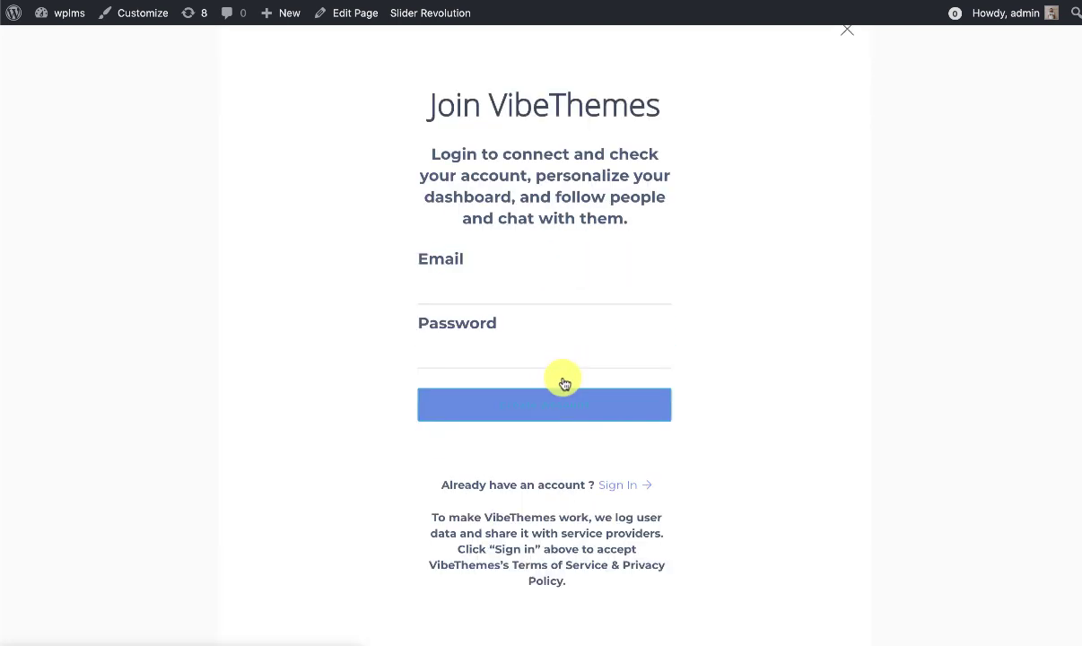
click(623, 488)
click(844, 127)
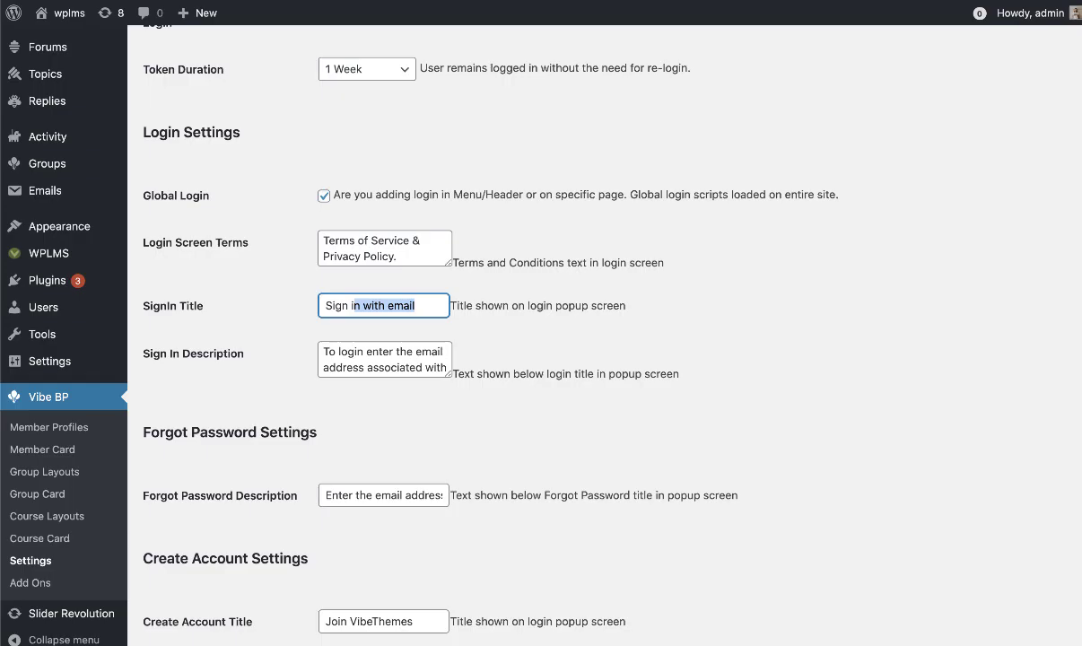
Step: Enable Synchronise WP with VibeBP Login in the basic settings and save the settings
scroll(482, 367, up, 6)
scroll(417, 471, down, 2)
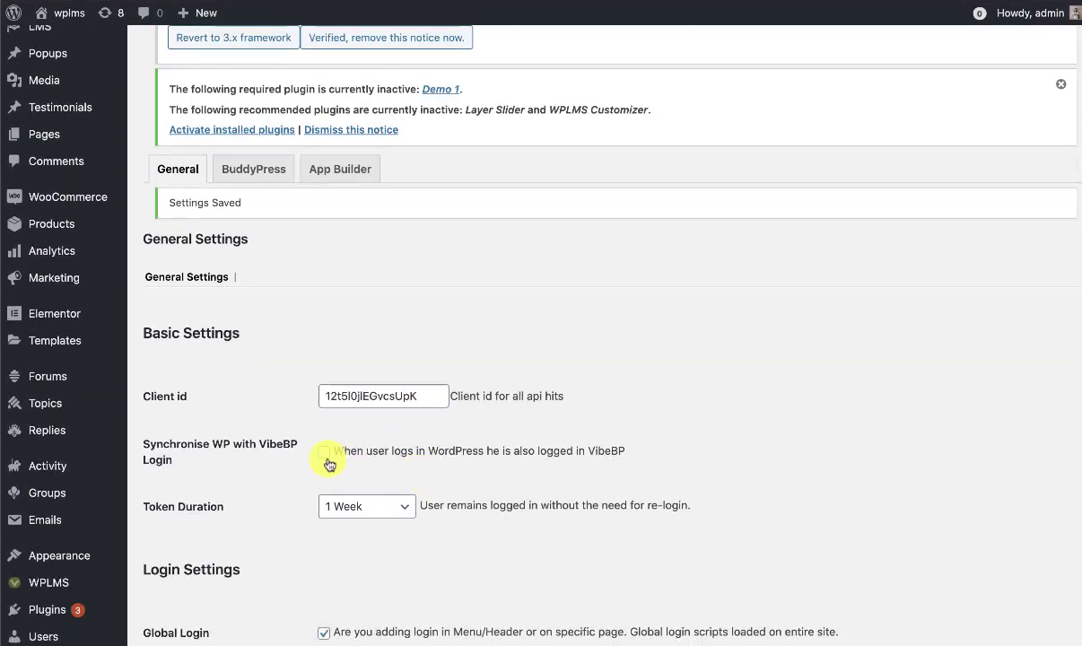
scroll(459, 442, down, 15)
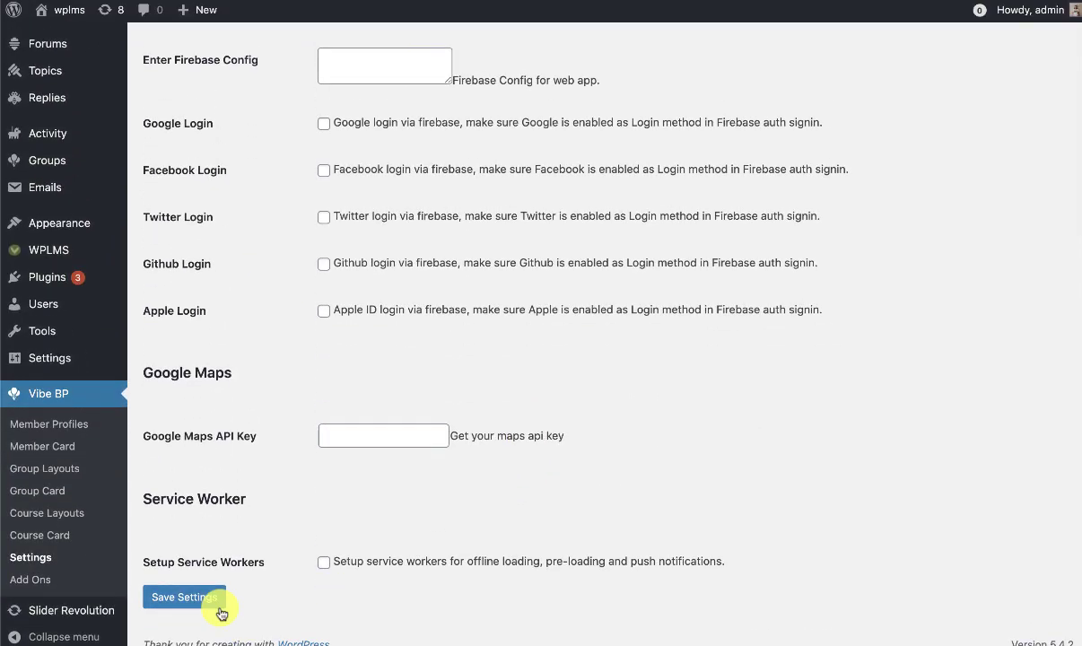
click(222, 601)
scroll(521, 409, up, 3)
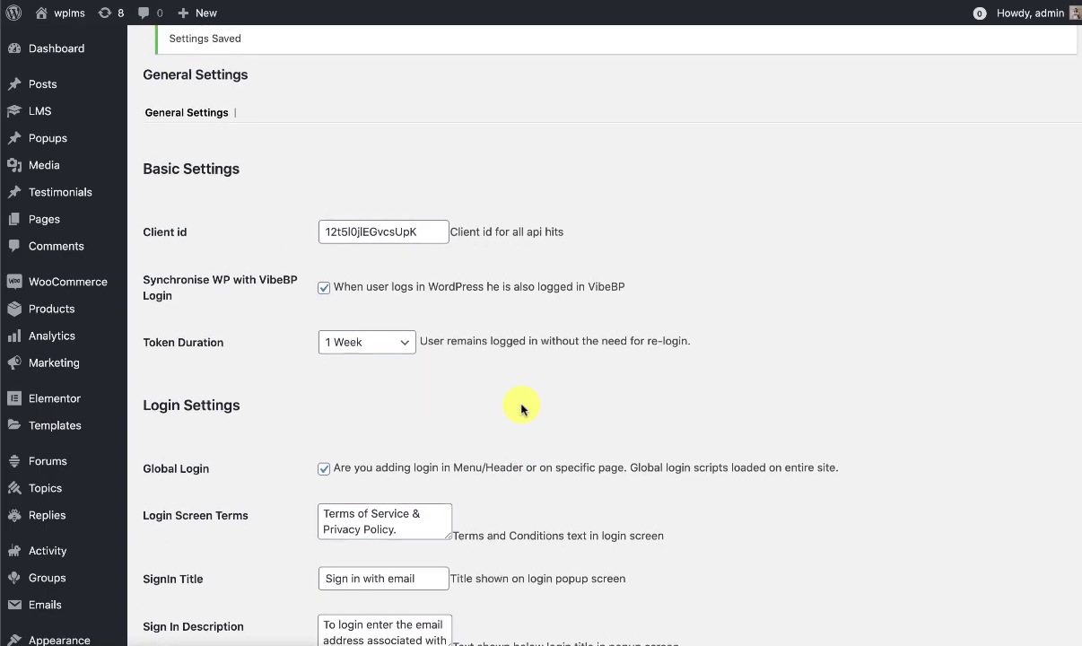
Step: Reload the site's home page and open the logged-in user's profile menu from the header
click(457, 2)
right_click(442, 86)
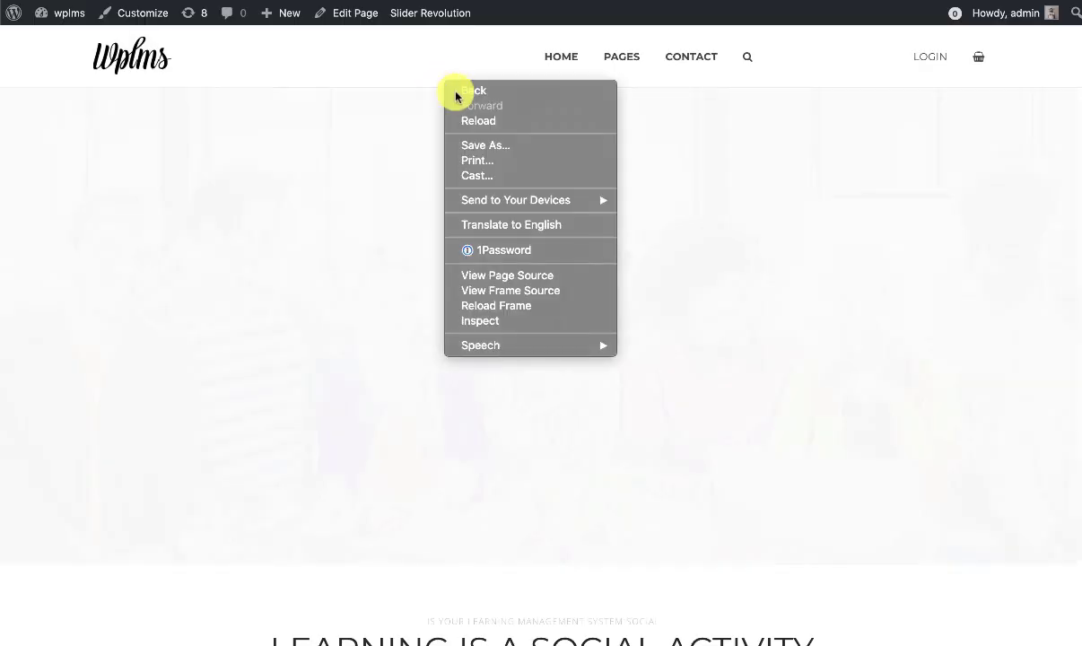
click(482, 120)
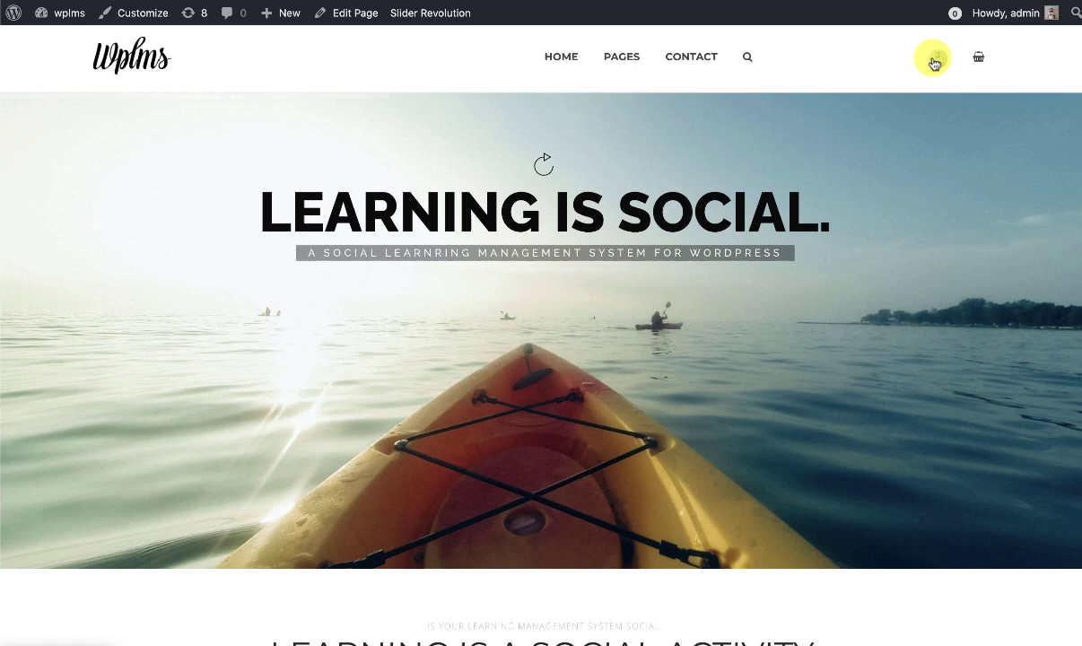
click(932, 61)
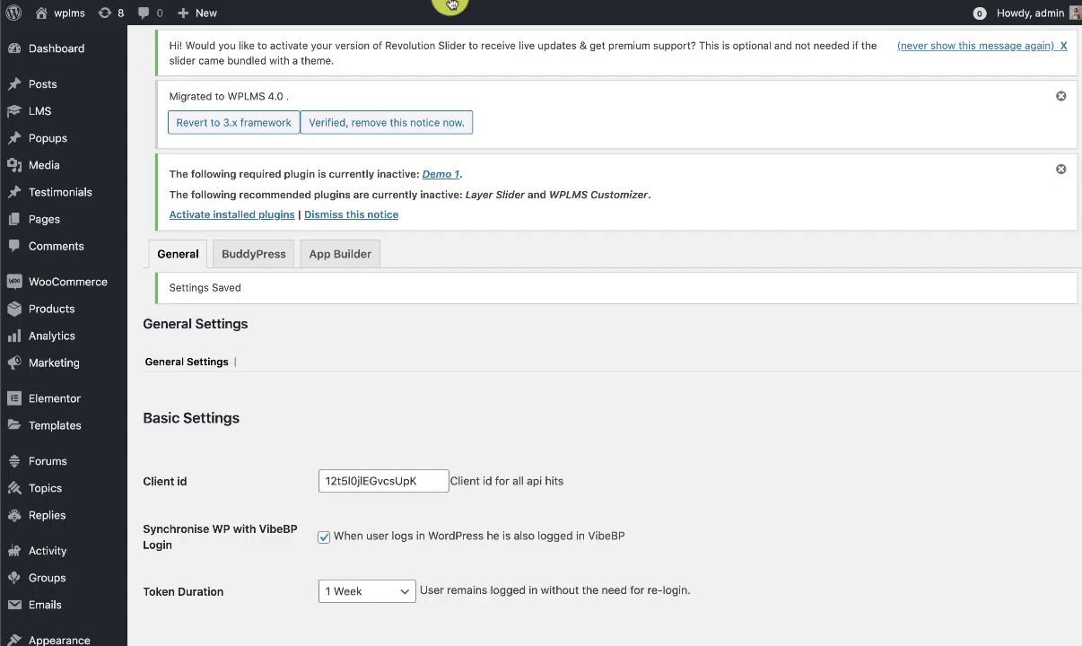
Step: Open the WordPress Menus page and examine the LoggedIn DropDown Menu and Profile Menu display locations
scroll(425, 490, down, 5)
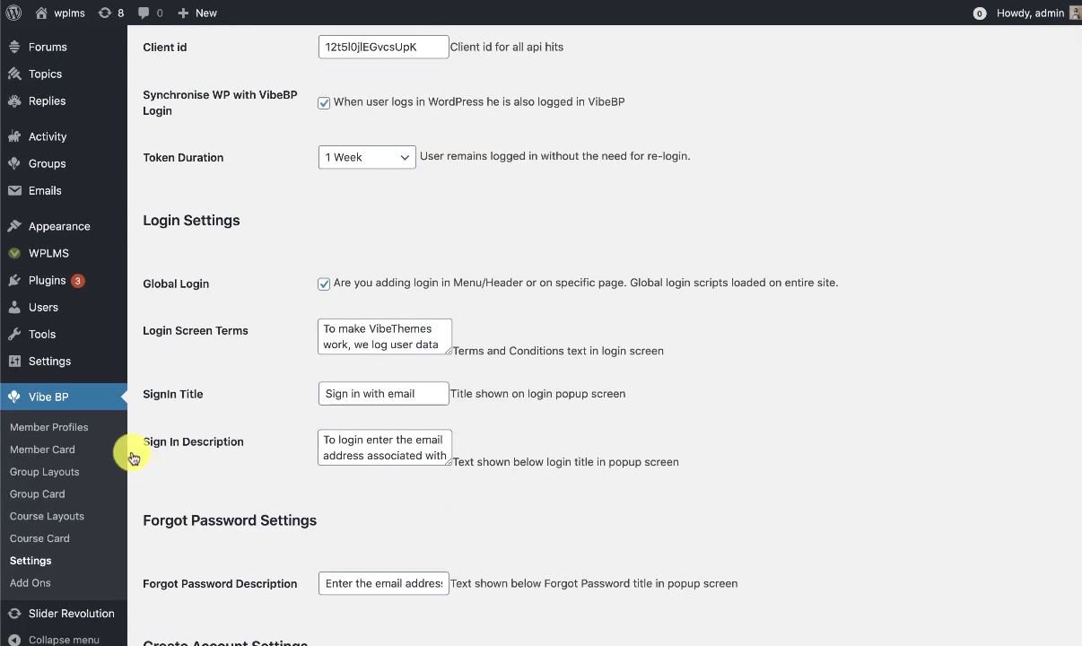
mouse_move(59, 359)
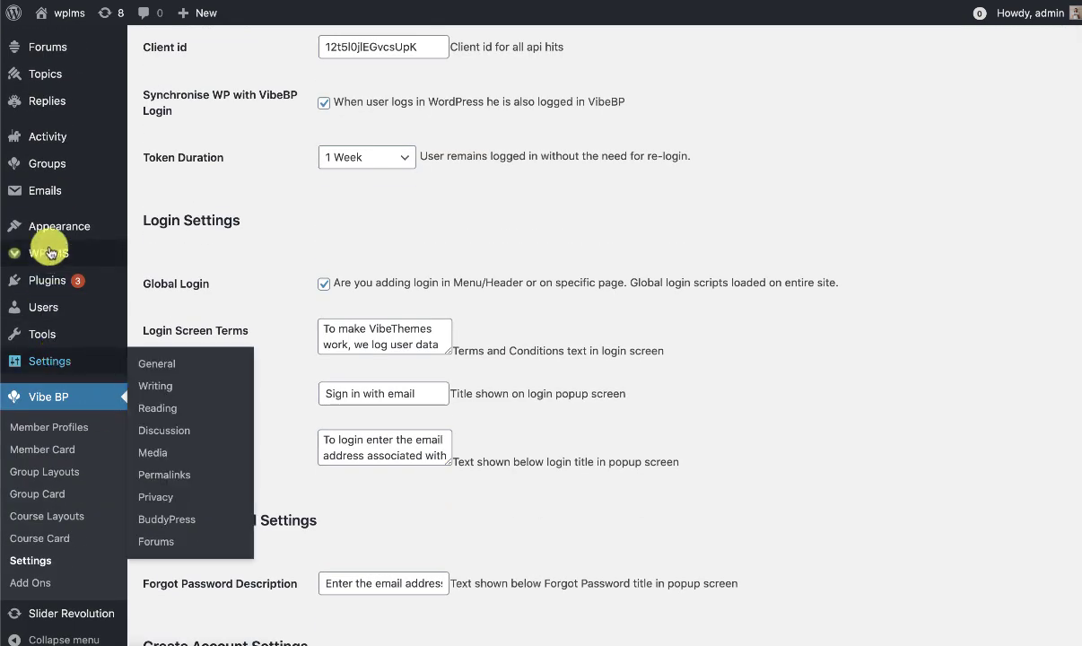
mouse_move(24, 229)
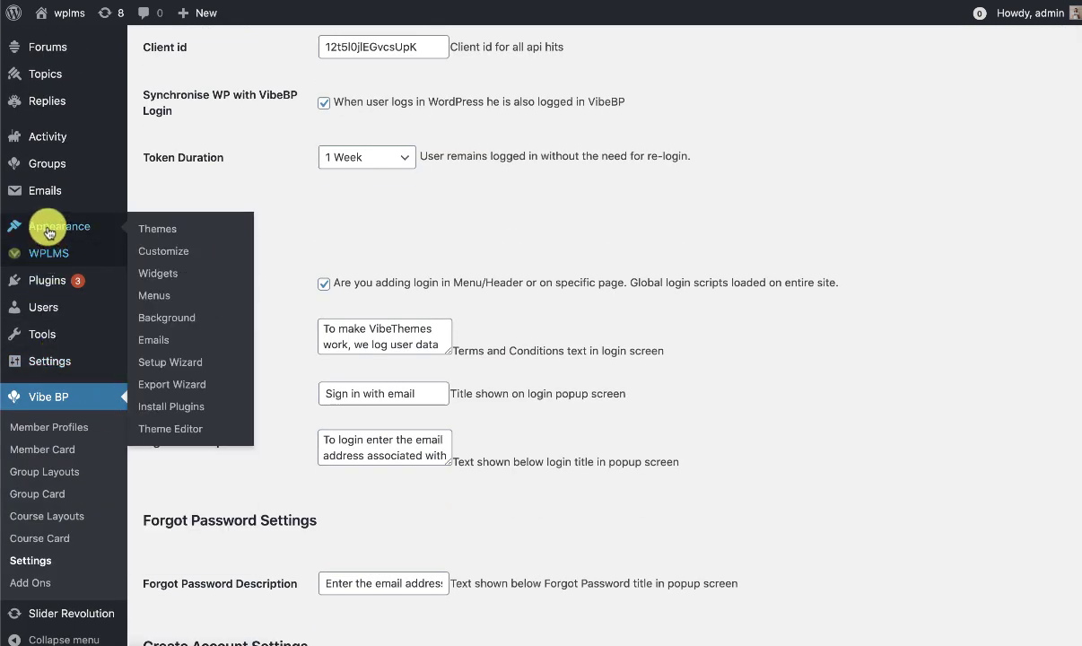
click(163, 295)
scroll(162, 294, down, 1)
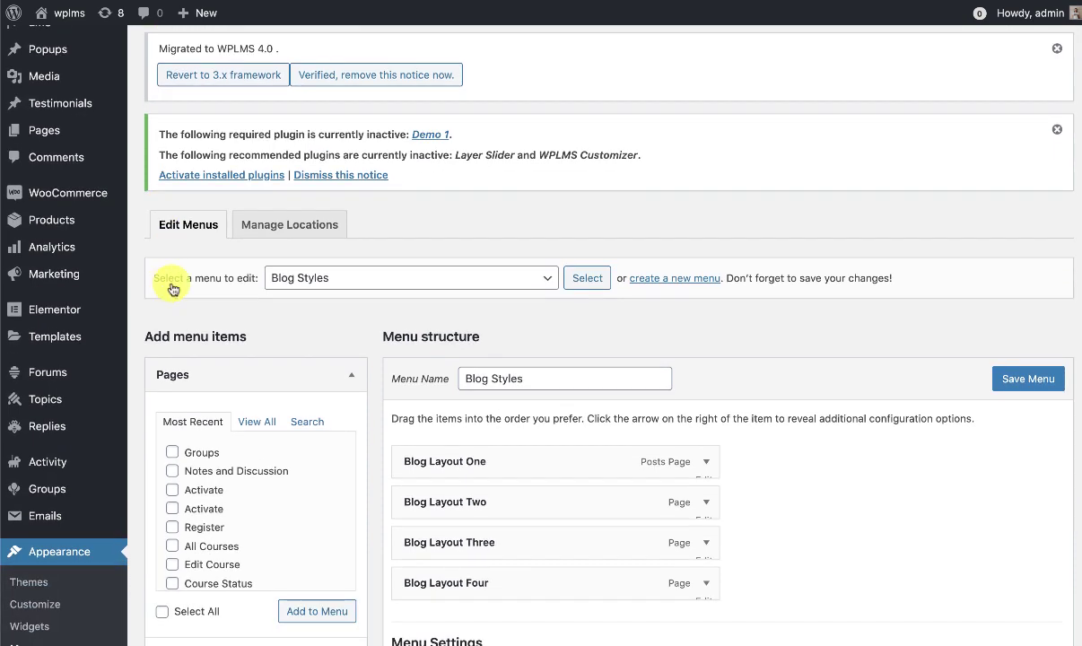
scroll(310, 305, down, 3)
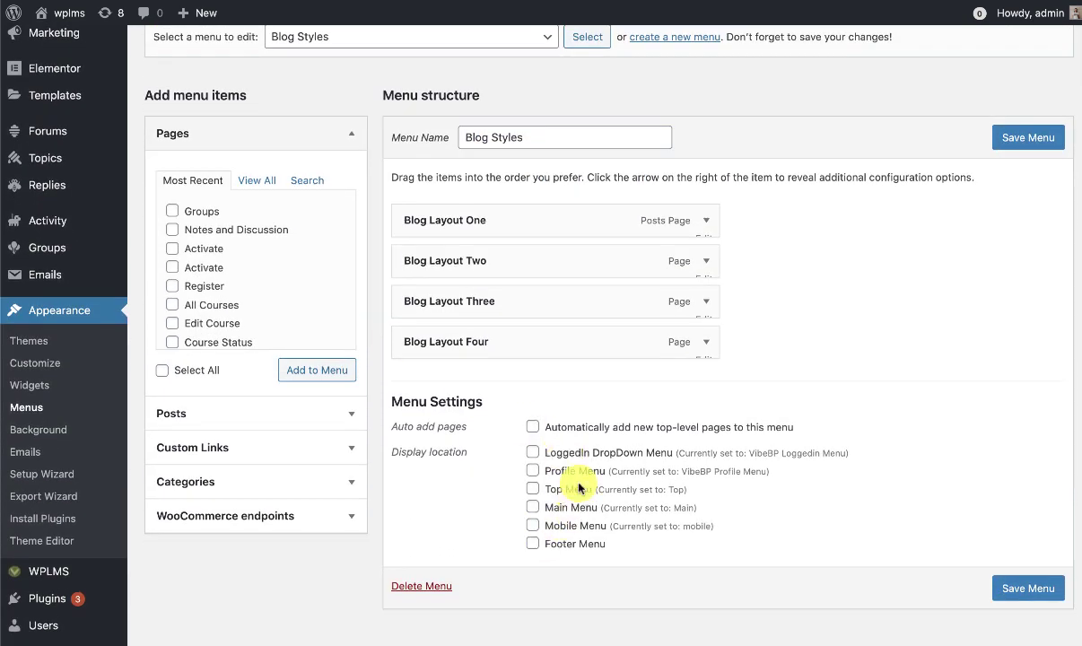
drag(547, 452, 646, 456)
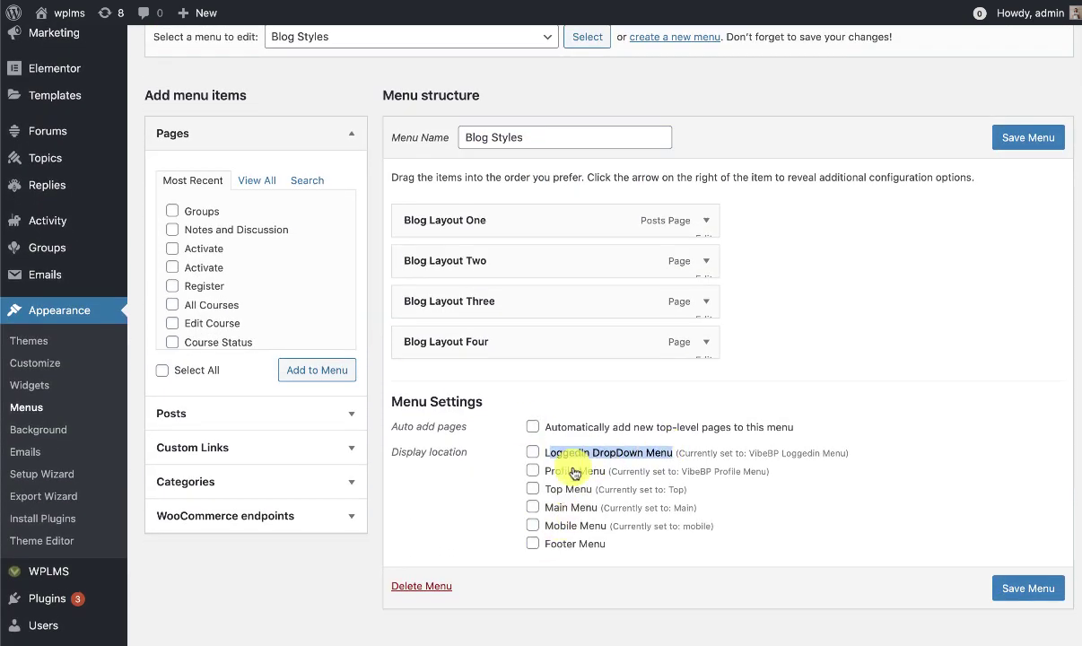
drag(544, 472, 602, 475)
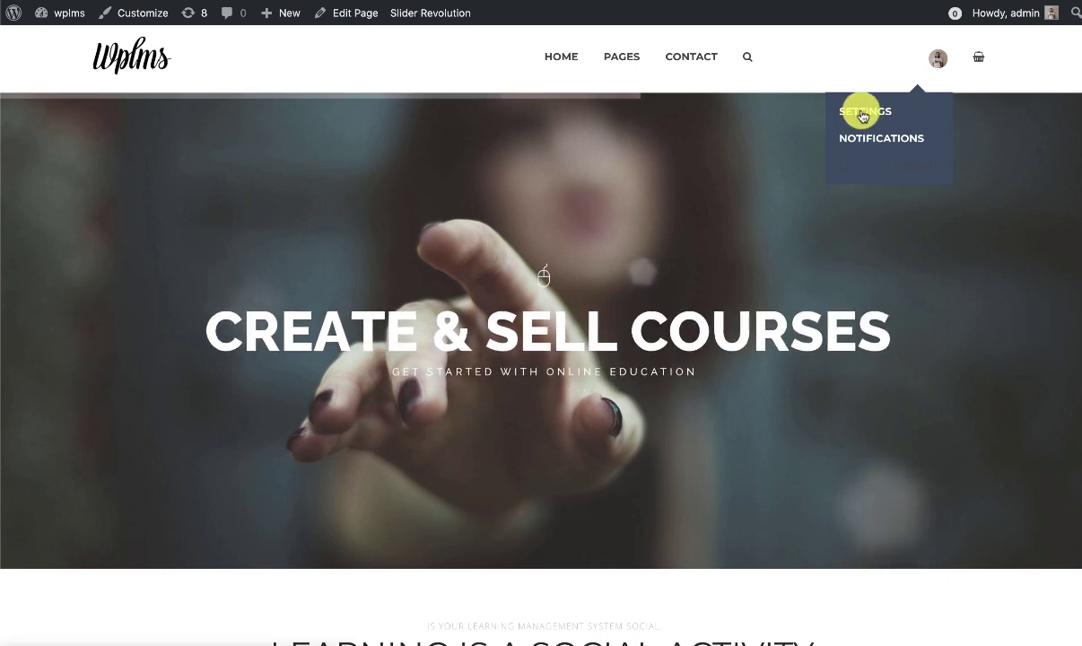
Step: Open the logged-in user's profile settings and, in the theme customizer's layouts, set the profile, group and directory layouts to Content
click(863, 116)
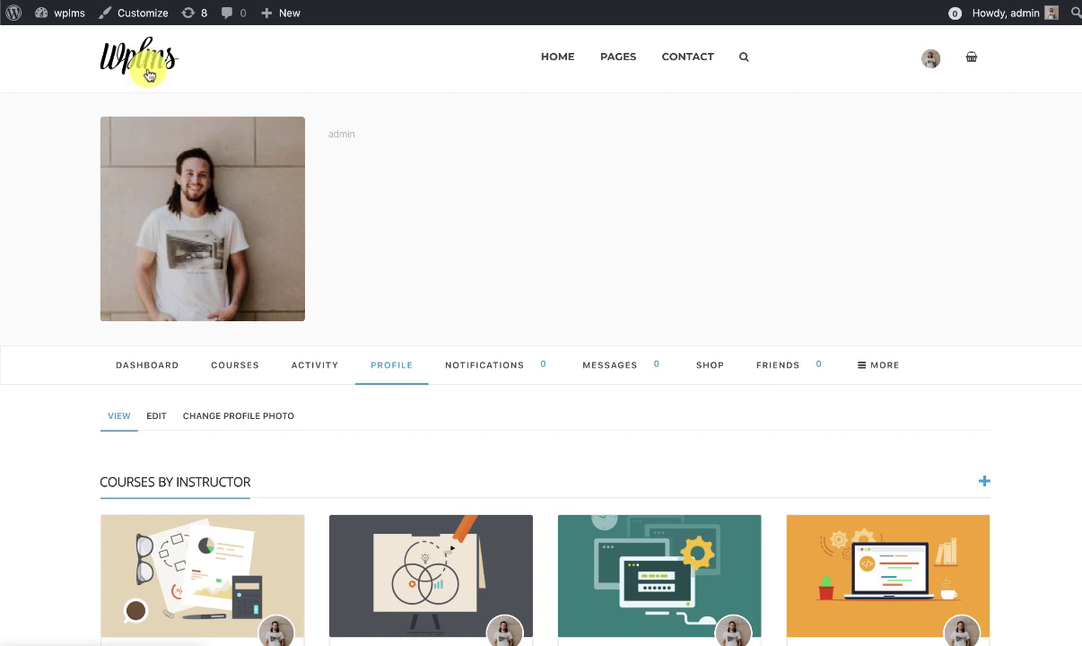
click(138, 14)
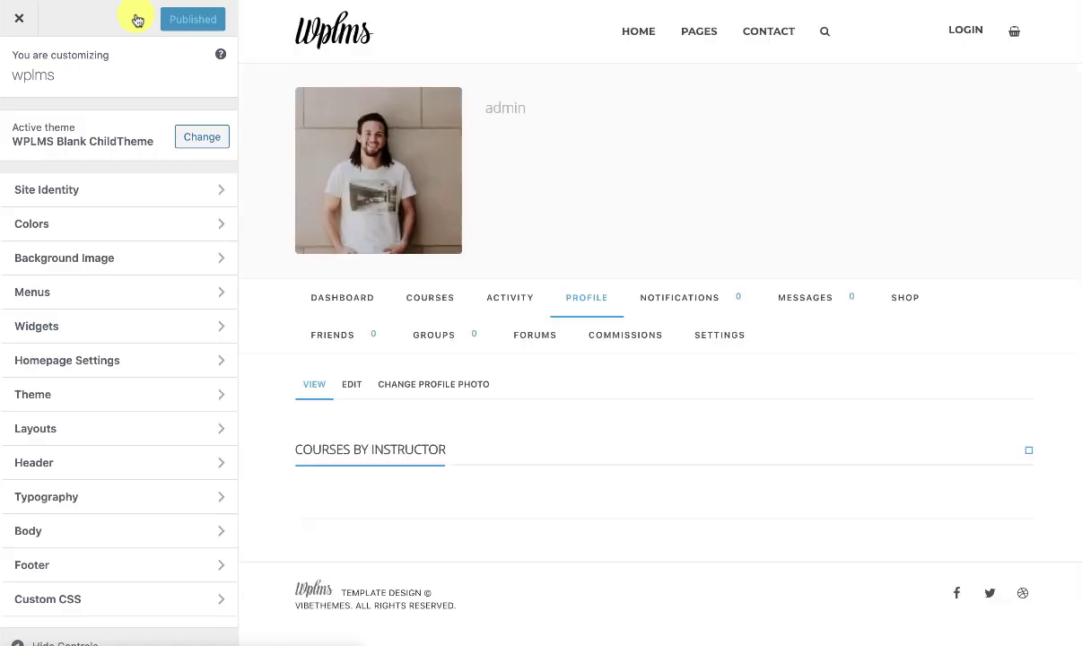
click(87, 434)
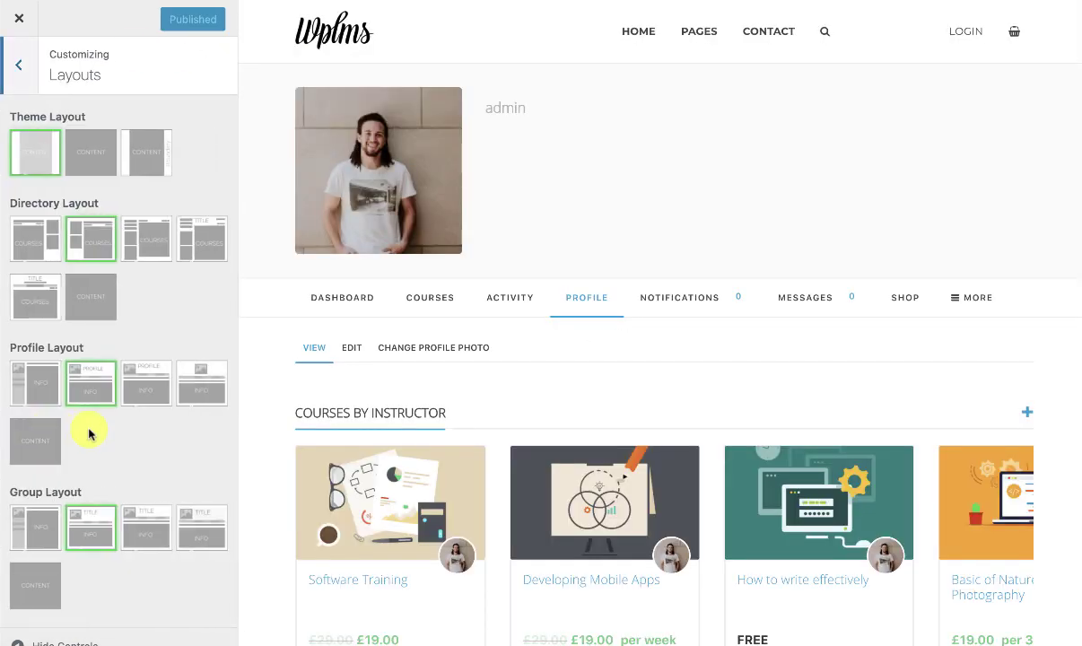
click(30, 448)
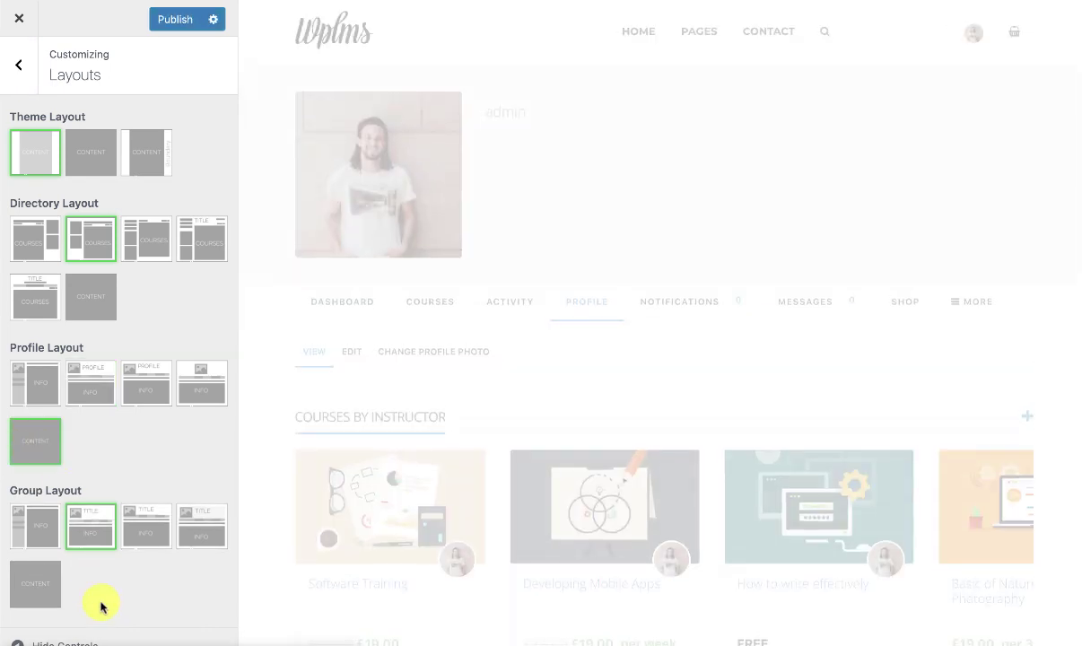
click(28, 583)
click(91, 312)
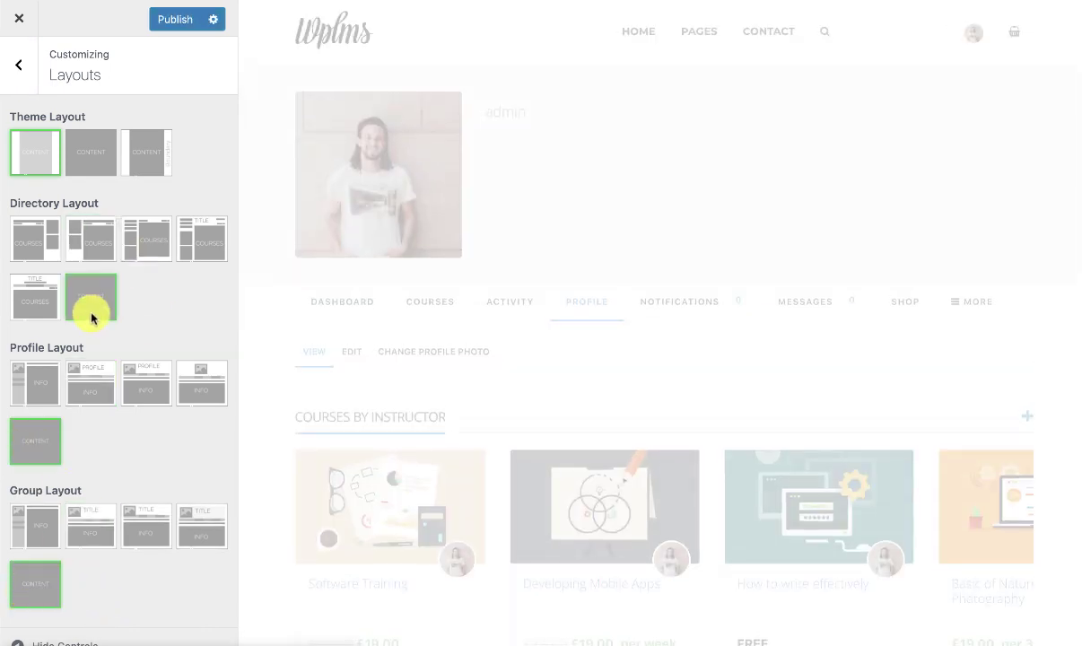
scroll(89, 310, down, 3)
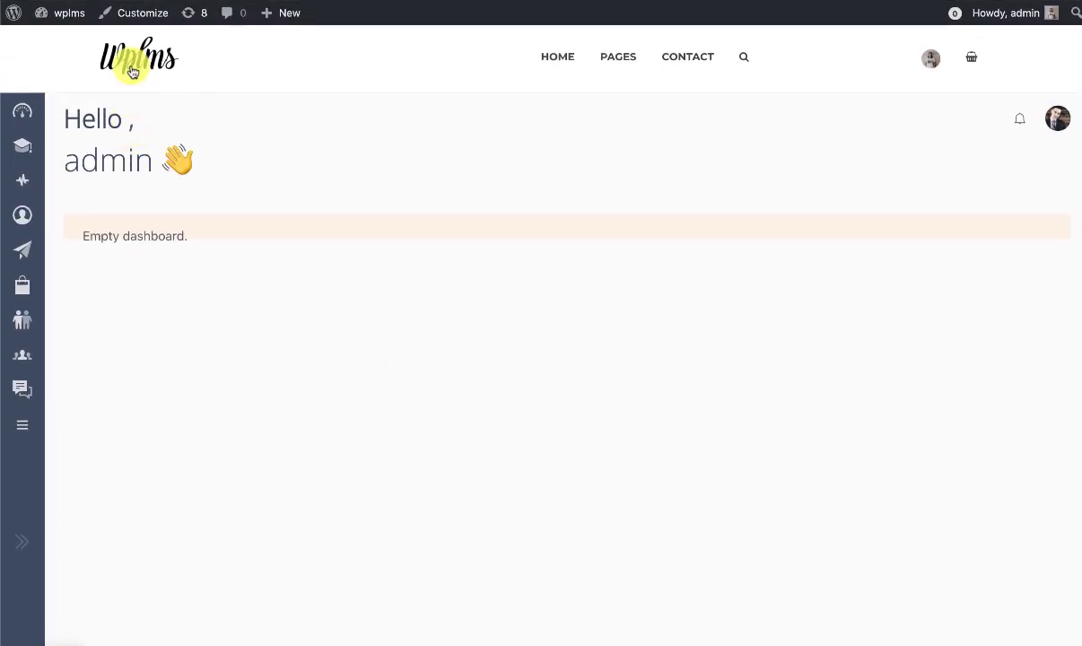
Step: View the new profile dashboard, and look through the My Courses and Manage Courses lists in the Courses section
scroll(130, 68, down, 3)
scroll(132, 72, up, 4)
scroll(132, 67, down, 3)
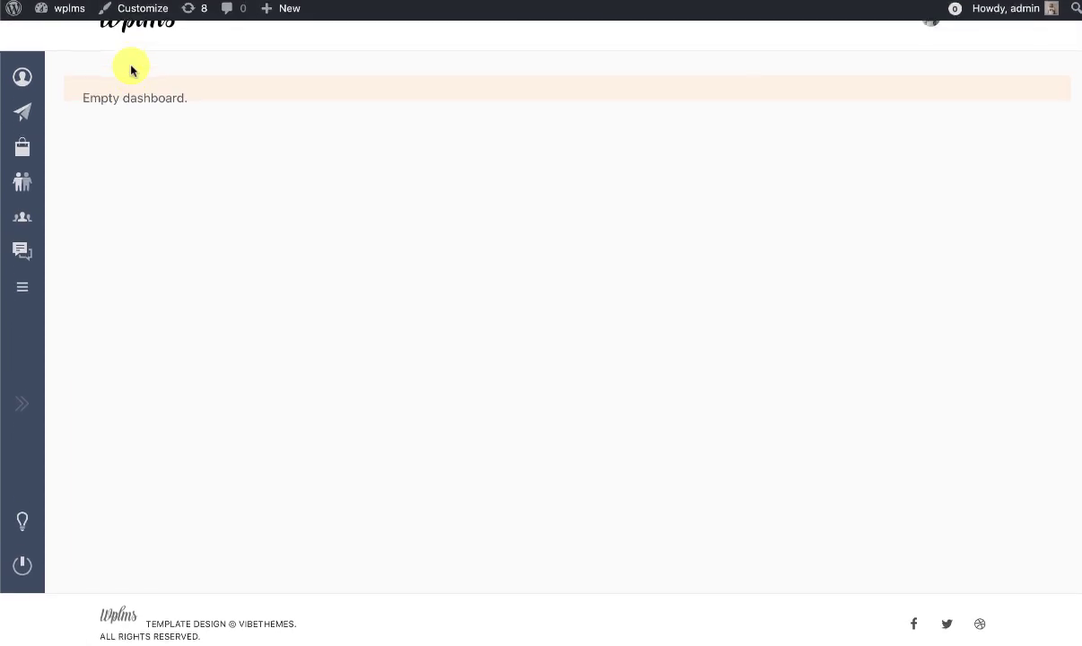
scroll(133, 70, up, 3)
click(53, 147)
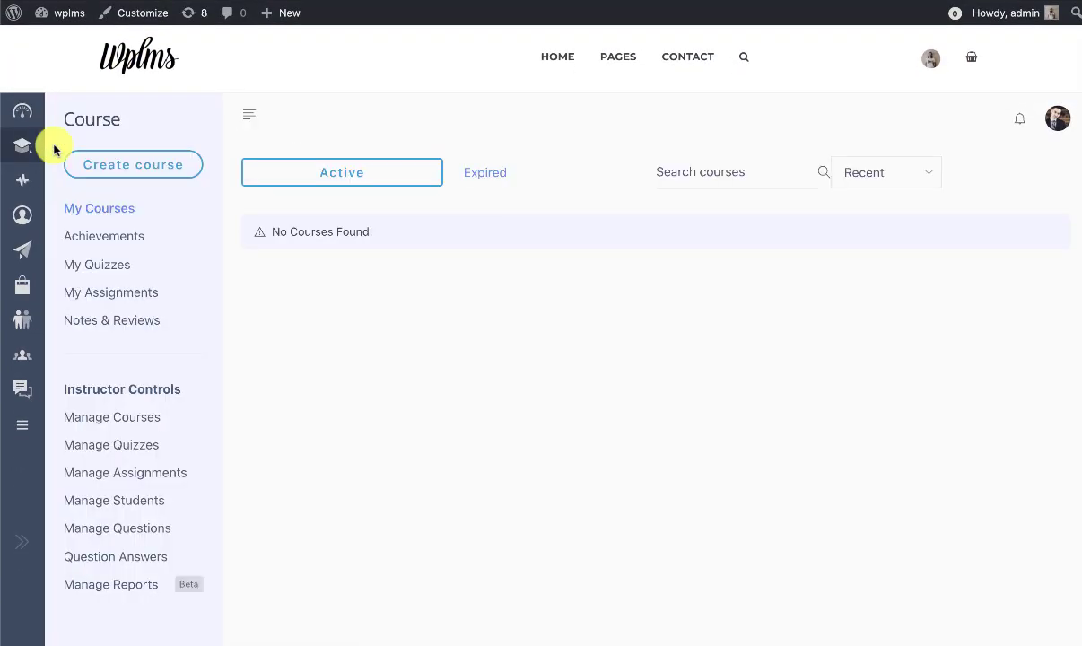
click(96, 212)
click(124, 418)
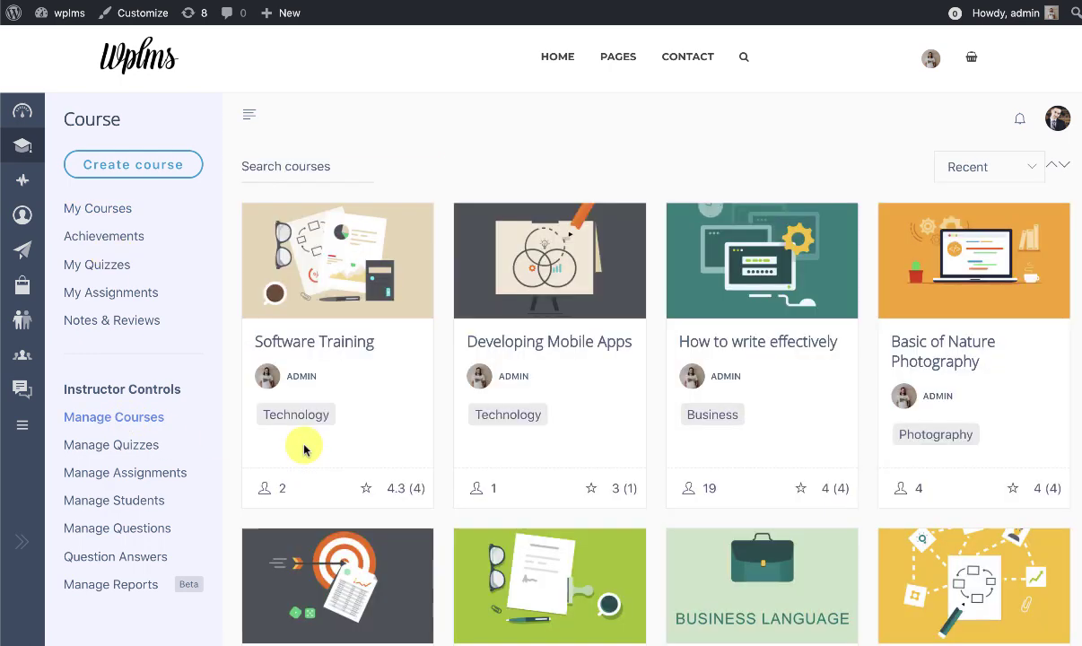
scroll(341, 435, down, 5)
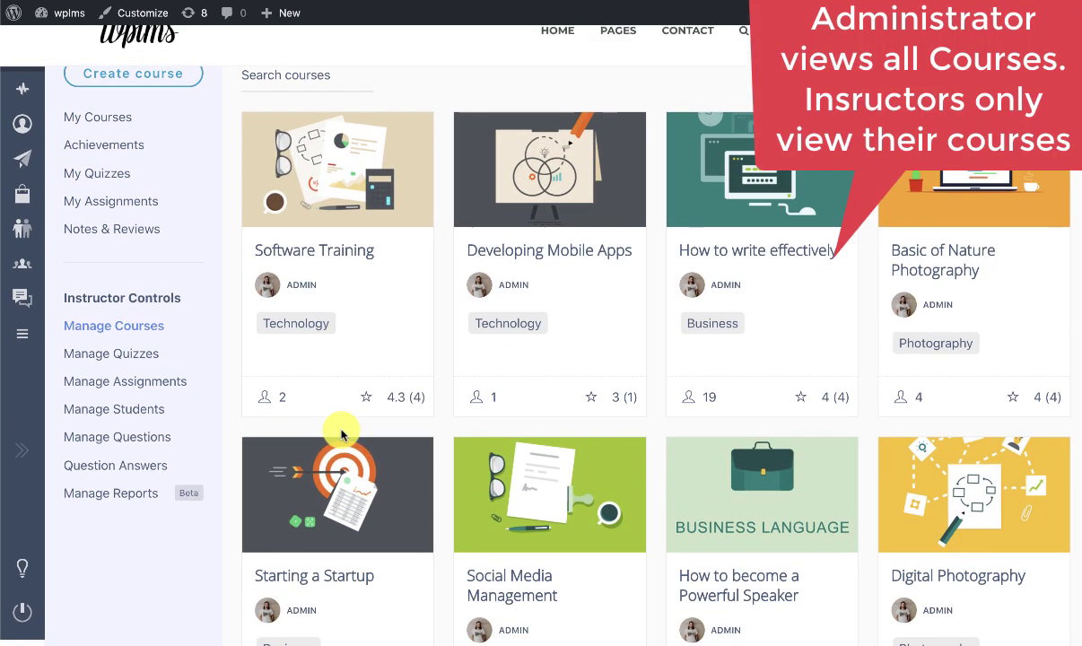
scroll(343, 431, up, 5)
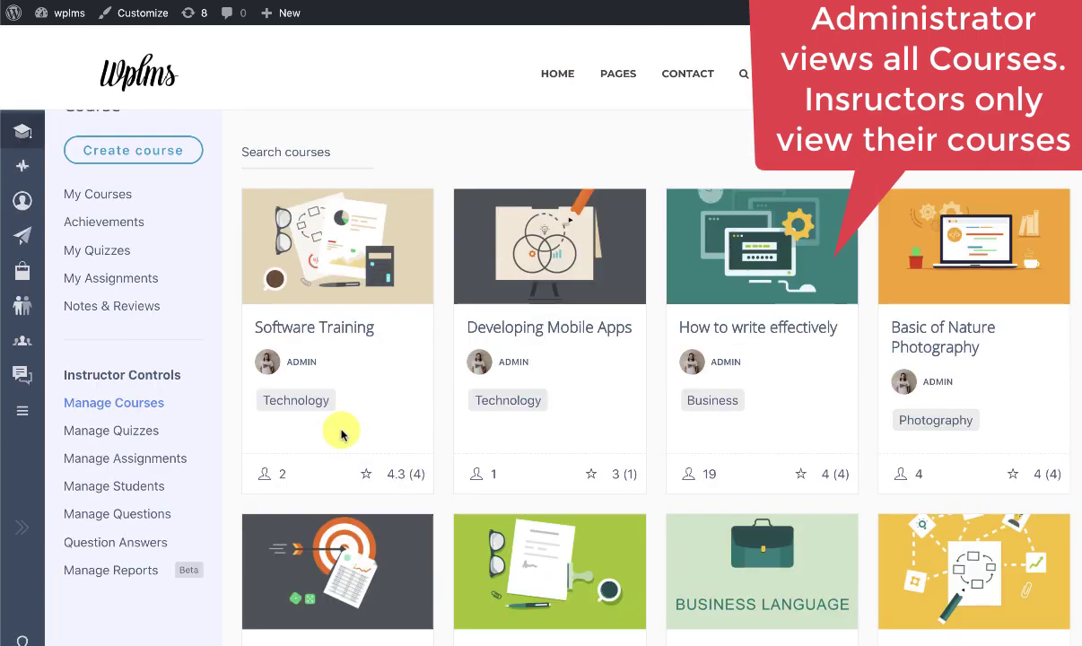
scroll(394, 381, down, 4)
scroll(411, 379, up, 4)
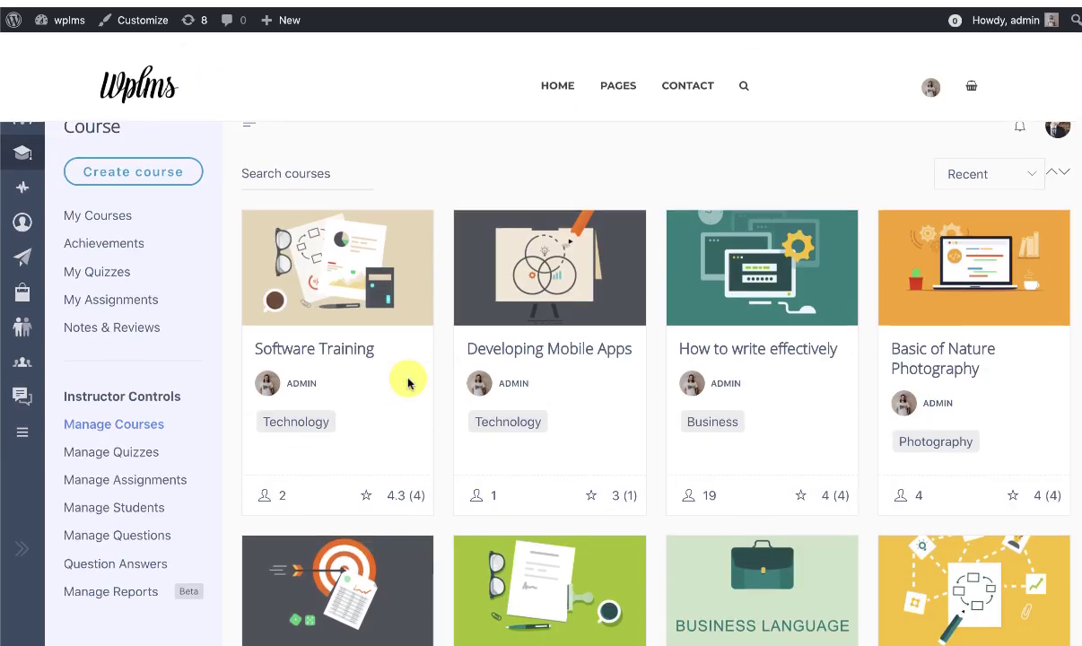
Step: Expand the profile's side menu to show the section names and view the Messages, Shop, Friends and Forums sections
mouse_move(33, 221)
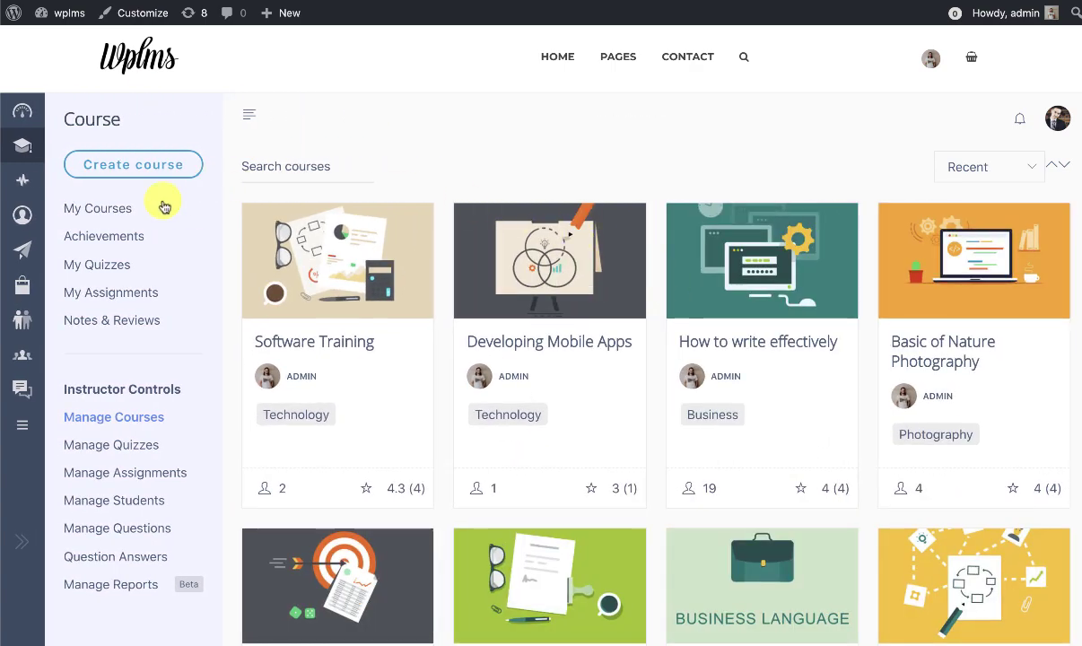
click(249, 114)
click(73, 115)
mouse_move(12, 184)
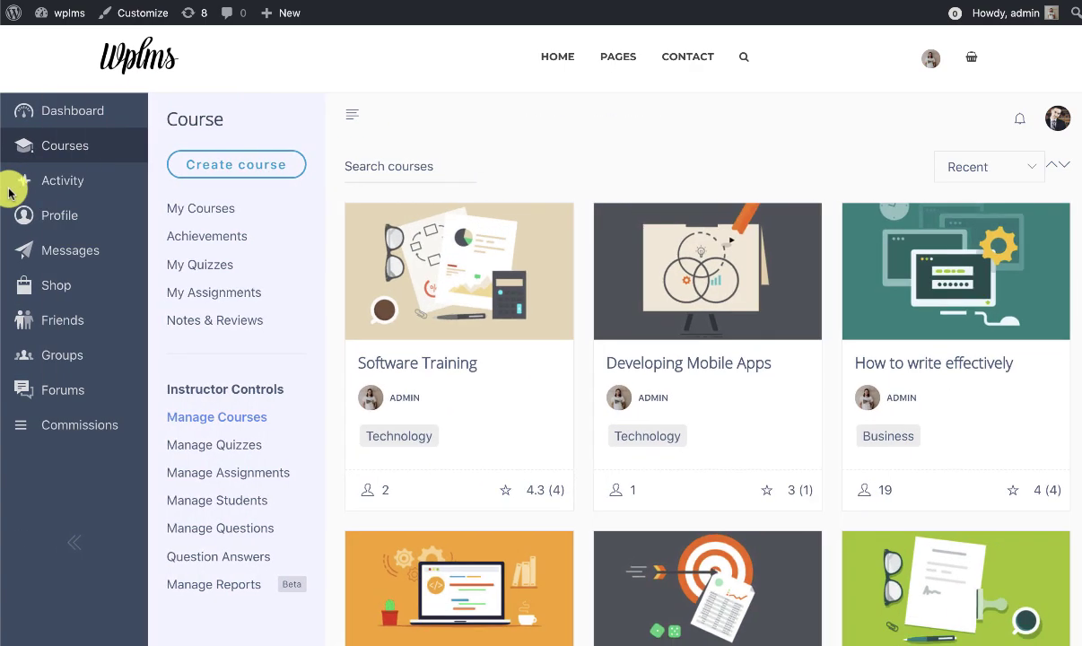
click(55, 254)
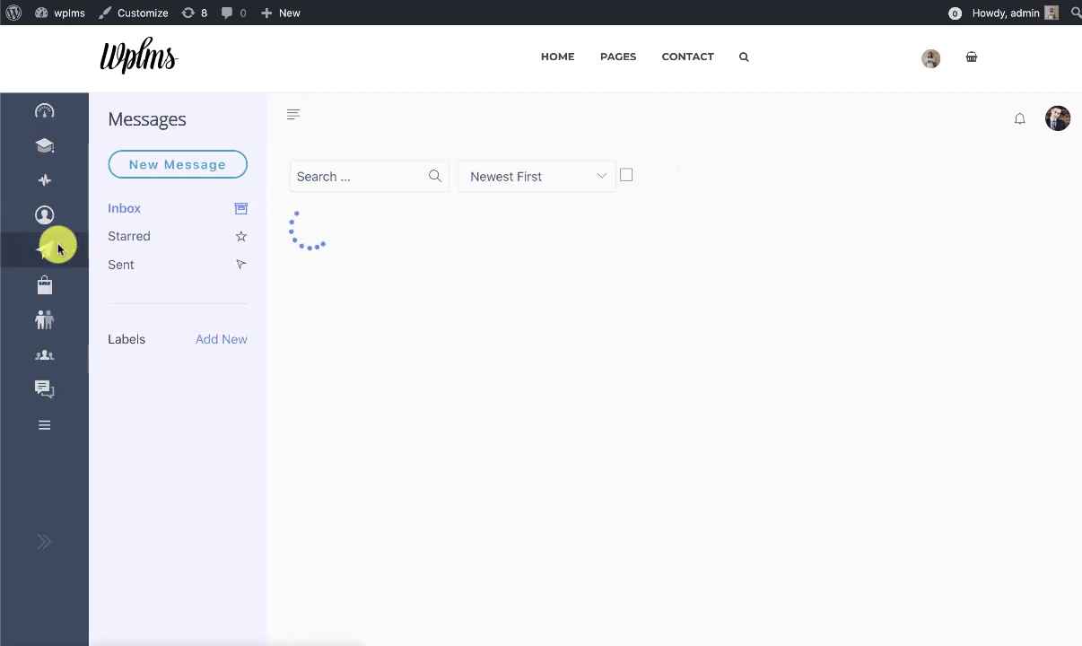
click(55, 285)
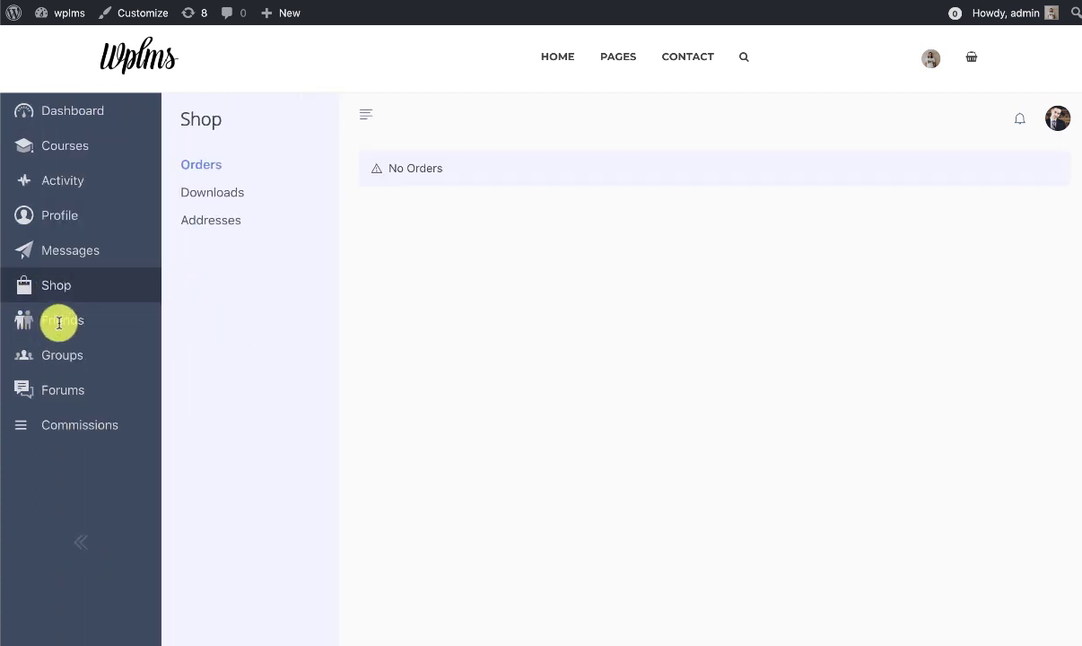
click(58, 320)
click(65, 401)
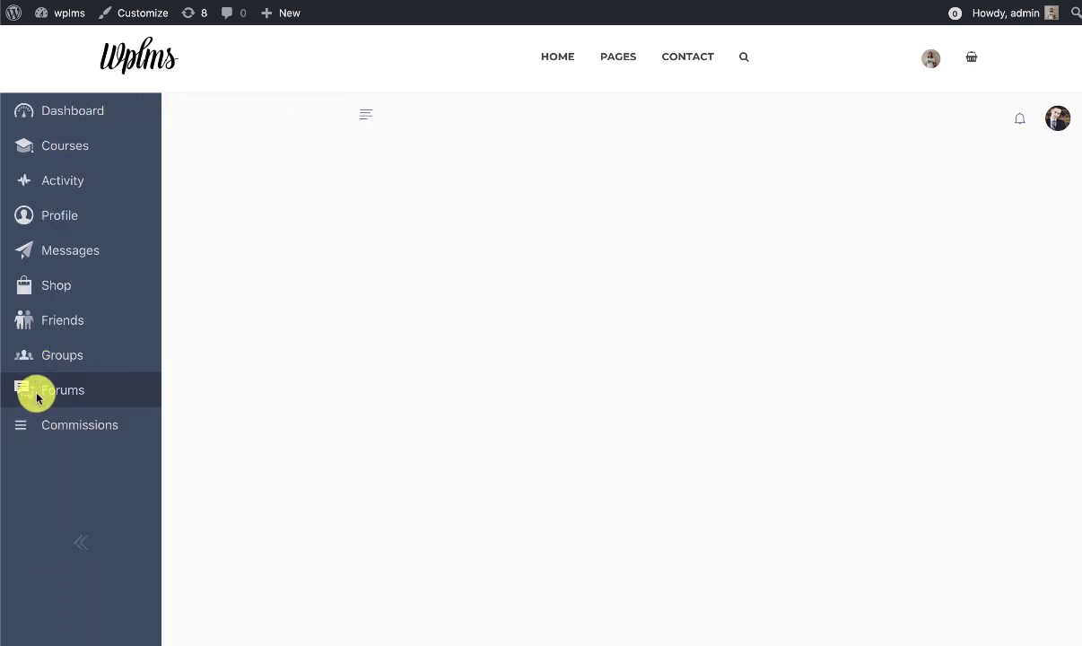
mouse_move(29, 381)
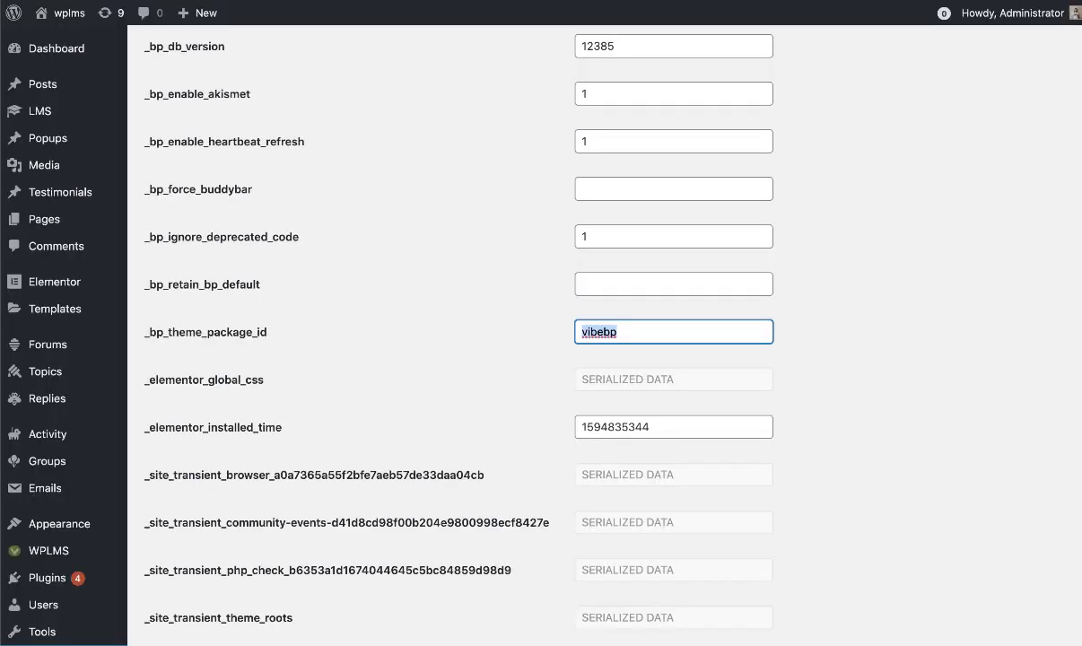
Step: Review the _bp_theme_package_id entry in the site's options list and the WPLMS entries in the installed plugins list
scroll(63, 358, down, 4)
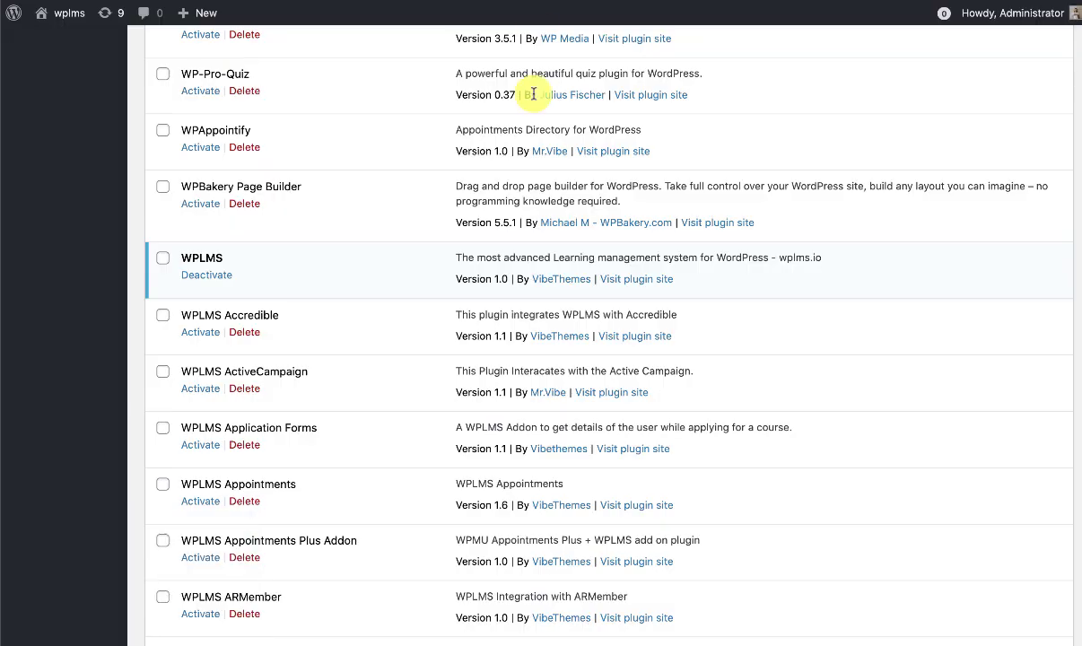
scroll(536, 89, up, 10)
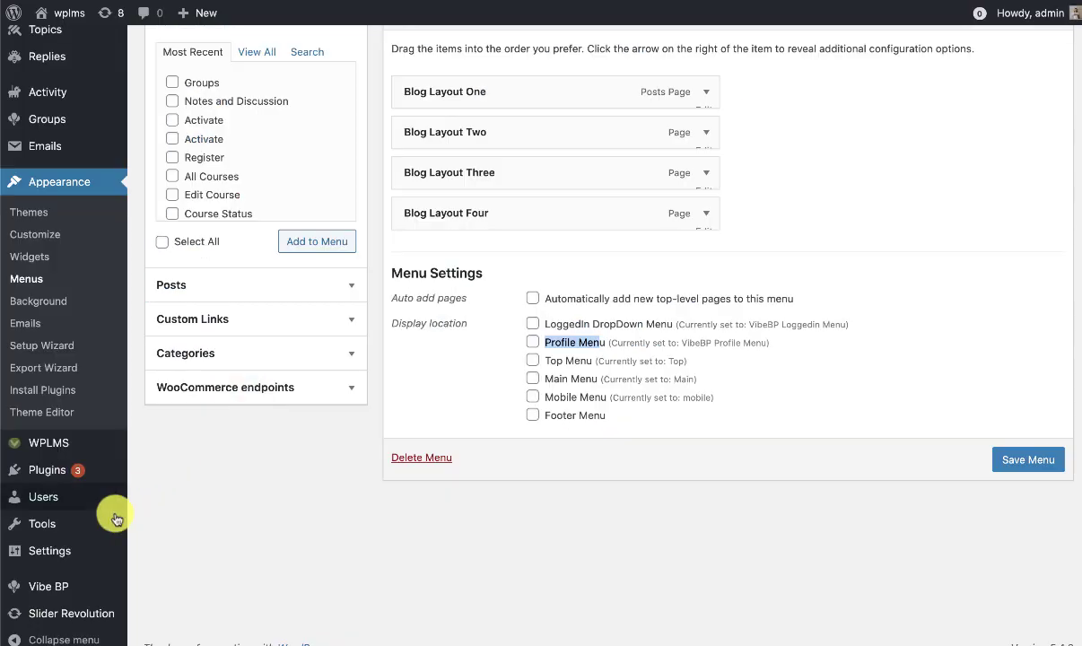
Step: Open the Default member profile in Elementor from Vibe BP's Member Profiles and look through its layout
mouse_move(52, 583)
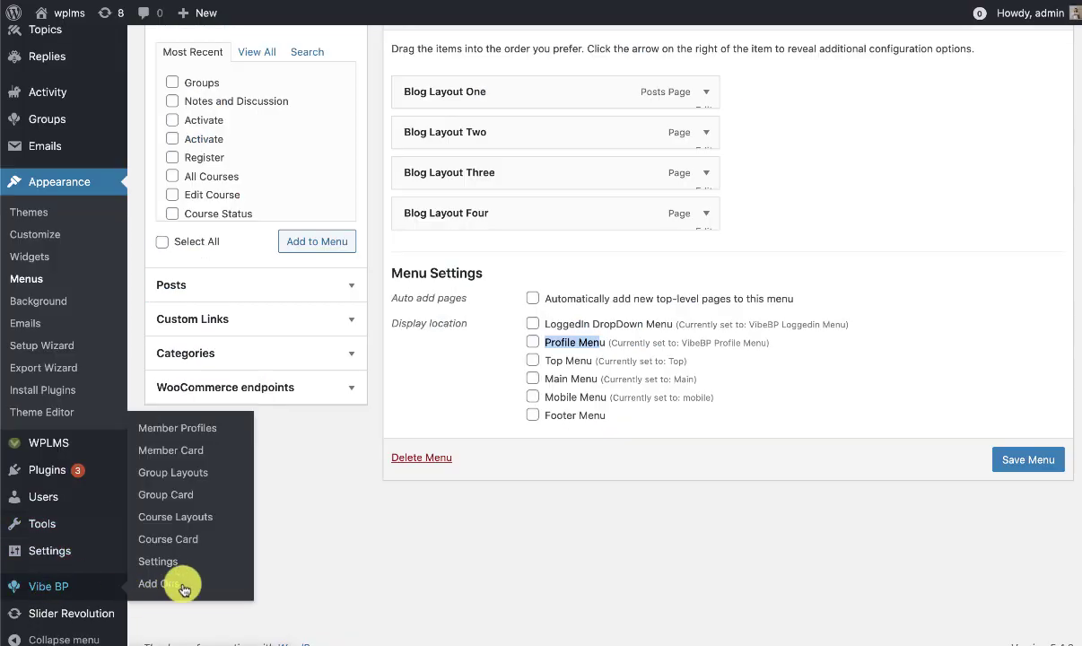
click(188, 430)
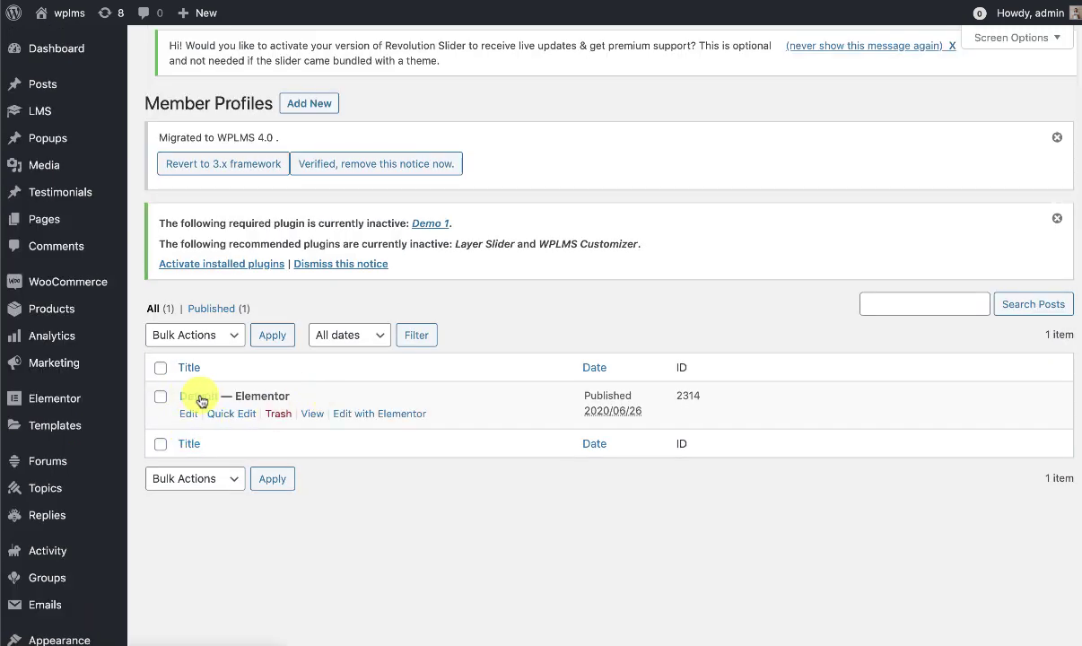
right_click(359, 415)
click(390, 422)
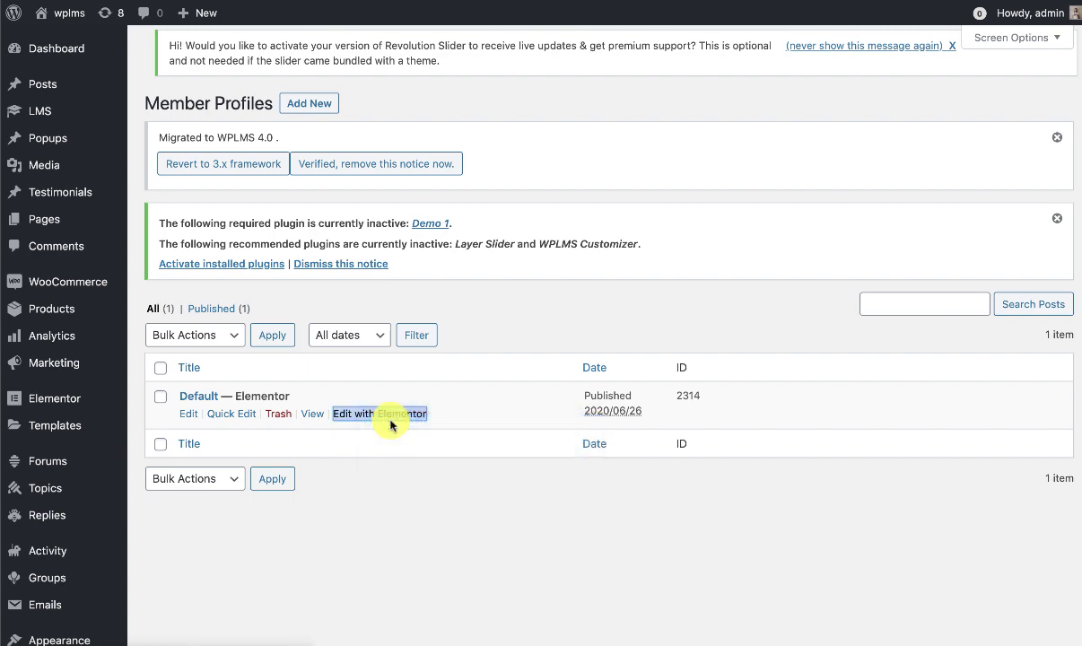
key(ctrl+Tab)
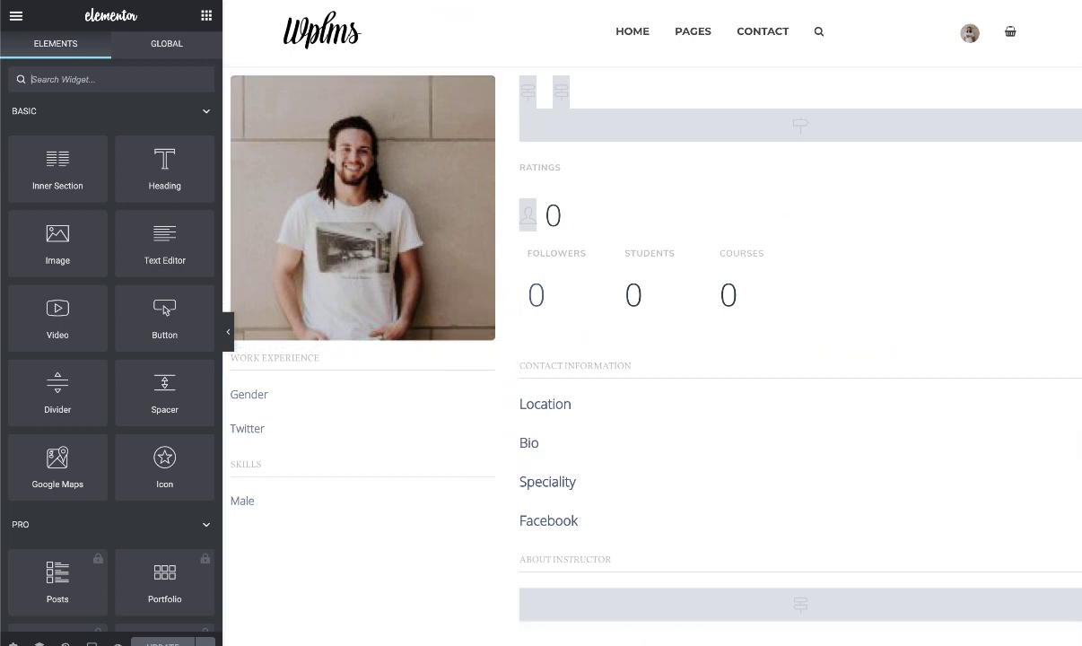
scroll(705, 391, down, 4)
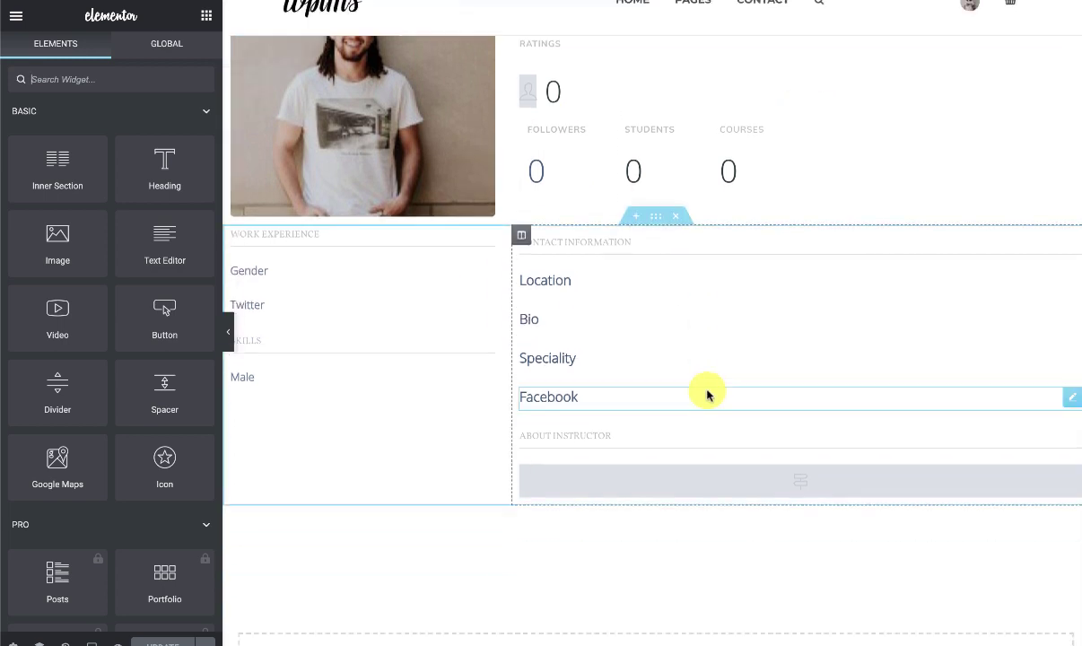
scroll(723, 391, up, 4)
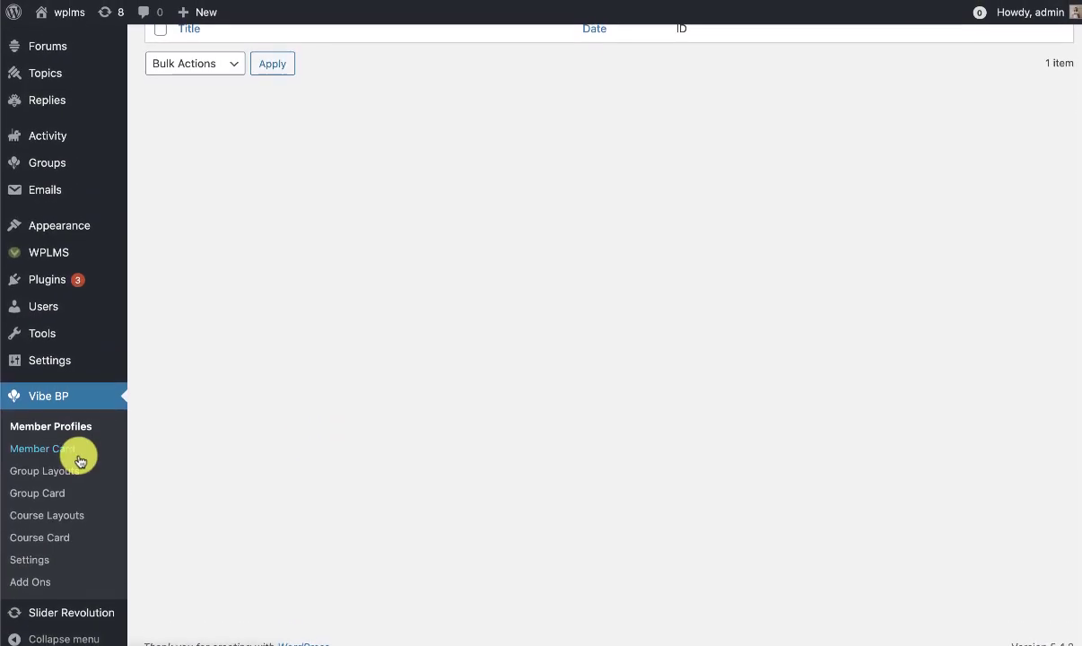
Step: Open the Members and User Groups directory pages in new tabs from the BuddyPress page settings
click(71, 456)
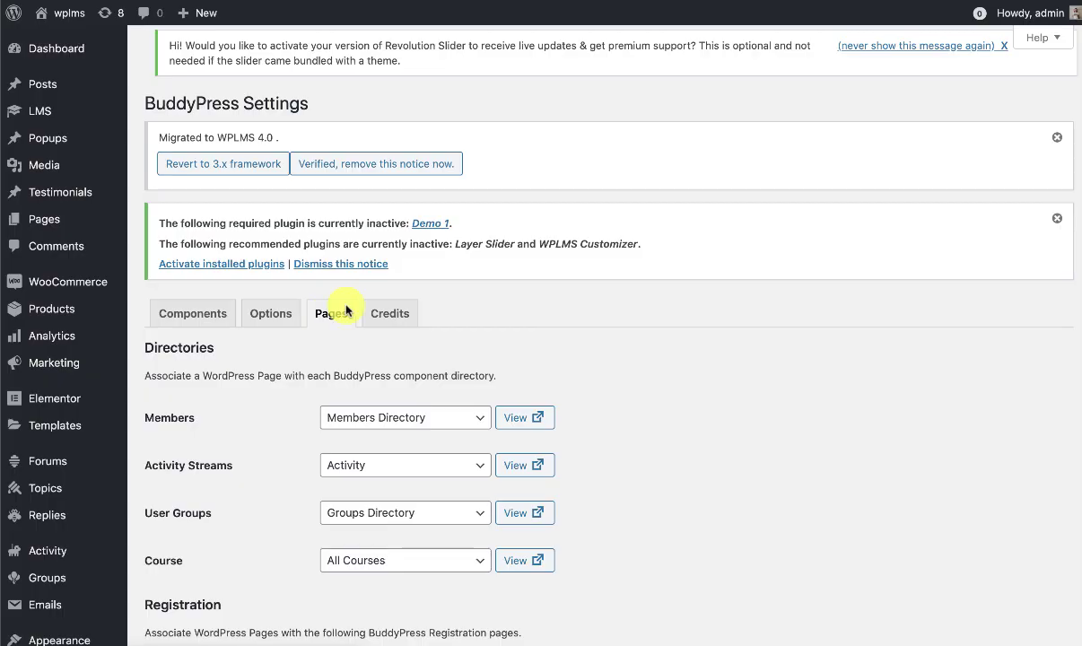
right_click(523, 420)
key(Escape)
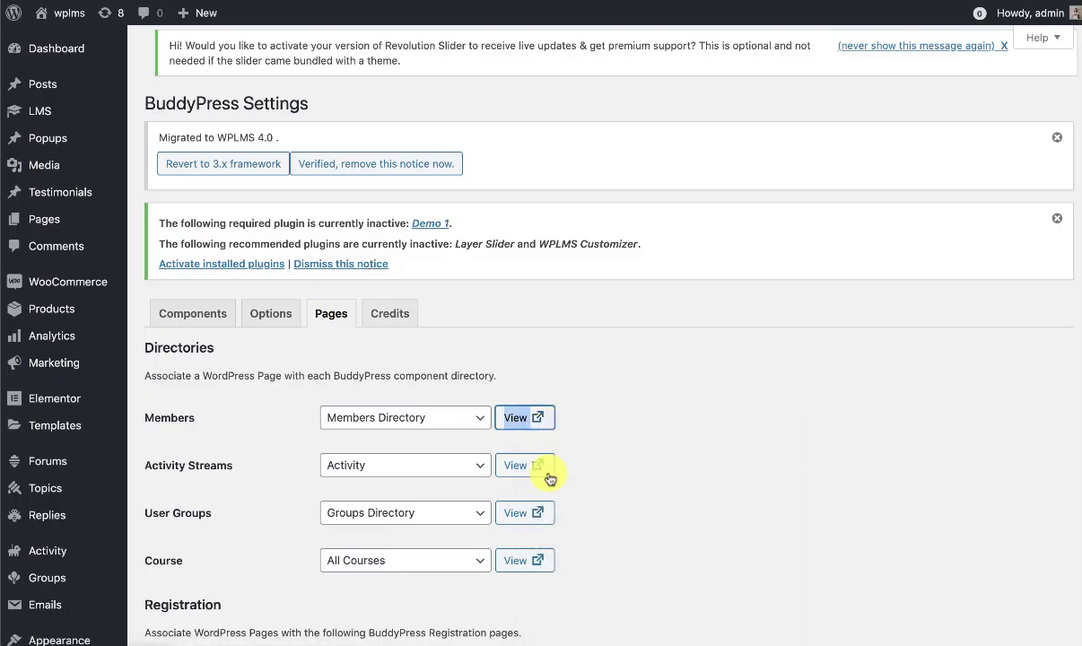
right_click(530, 512)
key(Escape)
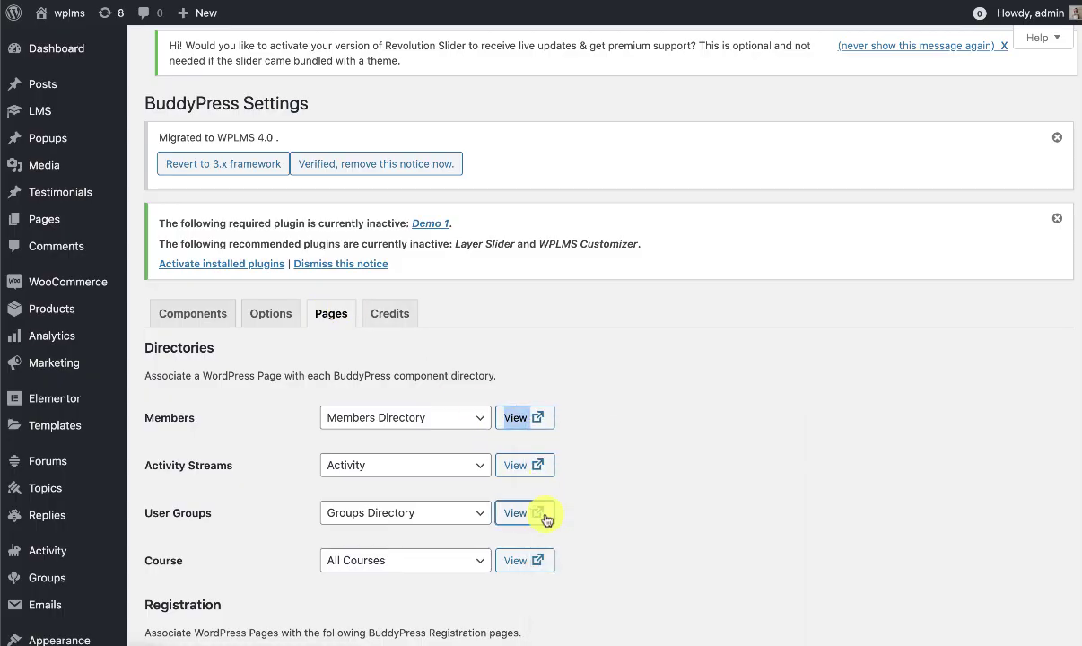
Step: Show and hide the filters on the Members Directory page, and open the page for editing in Elementor
key(ctrl+Tab)
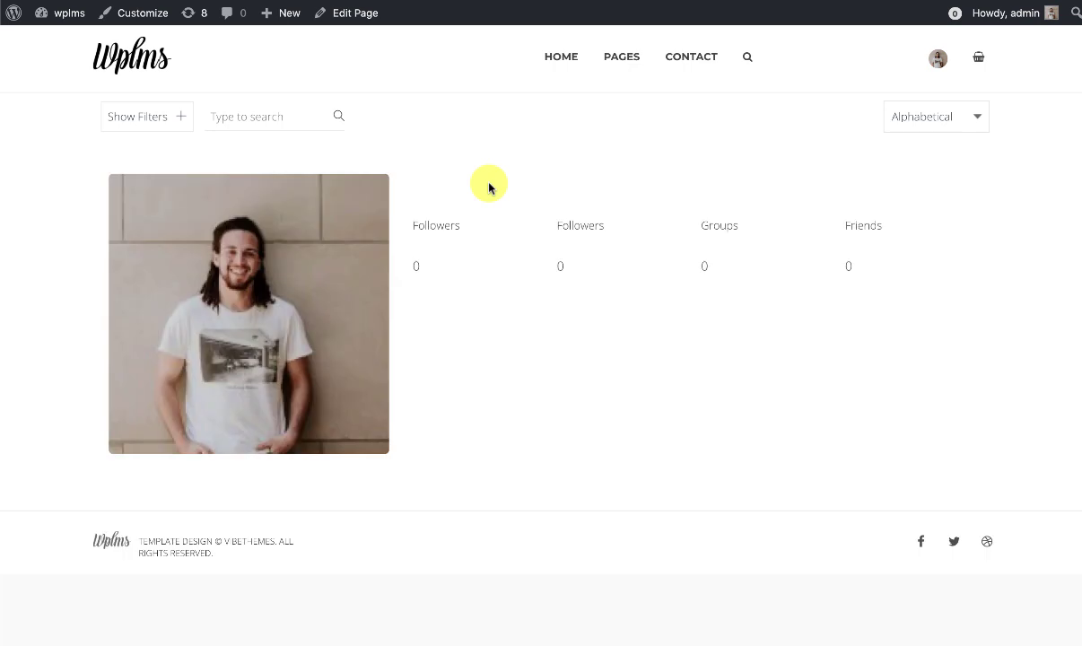
click(148, 117)
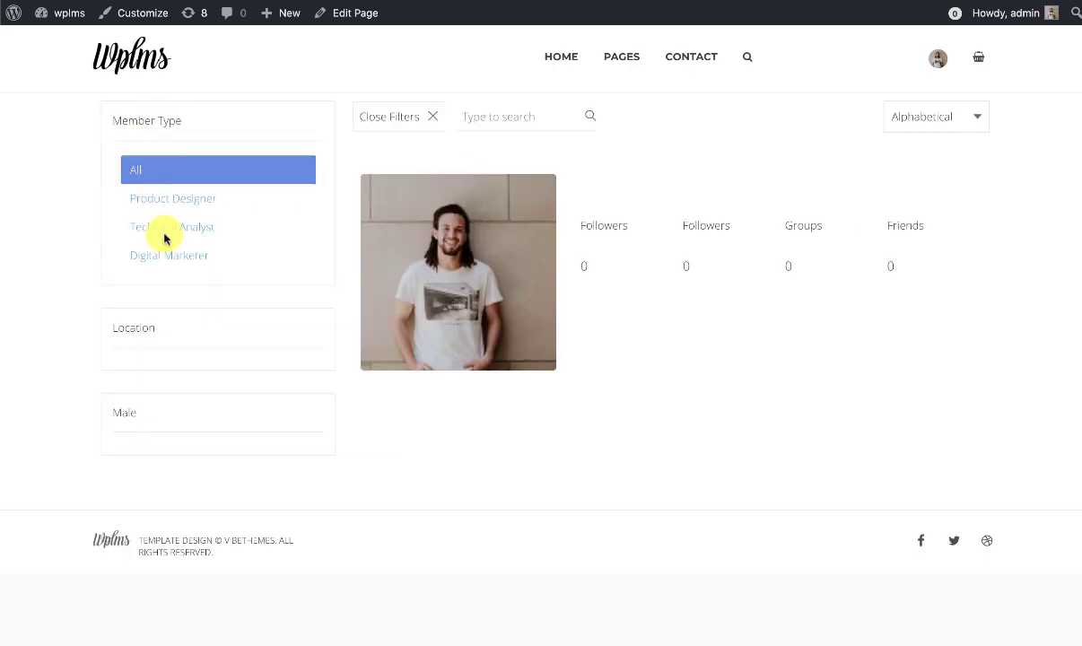
click(412, 119)
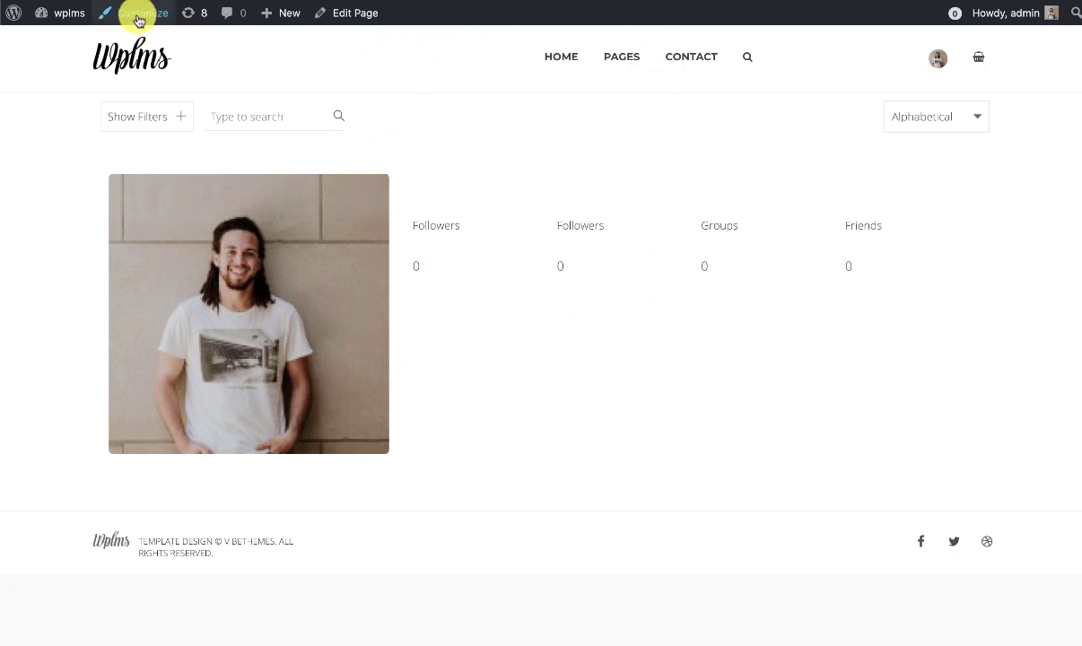
click(365, 23)
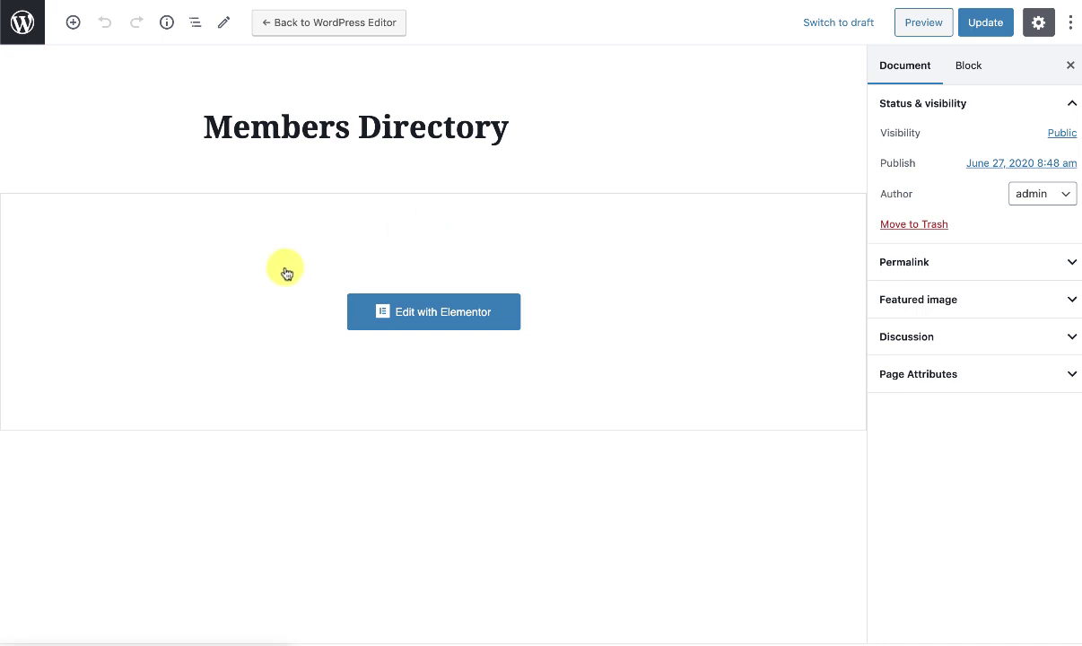
click(446, 321)
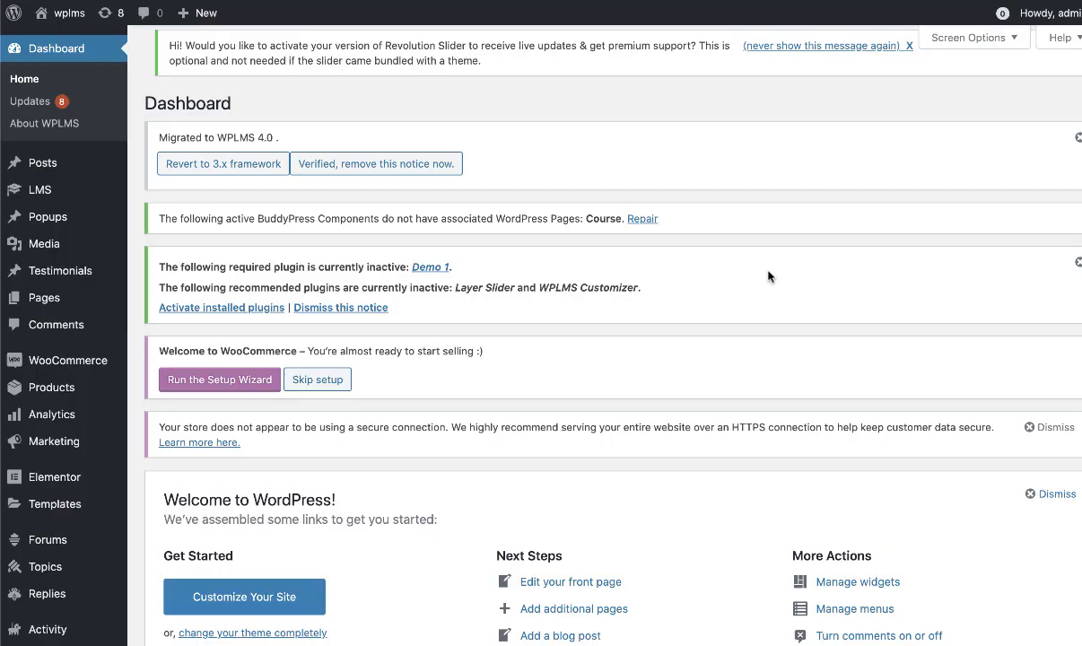
Step: Set the Members directory page to None in the BuddyPress page settings and save the settings
scroll(607, 175, down, 10)
mouse_move(40, 583)
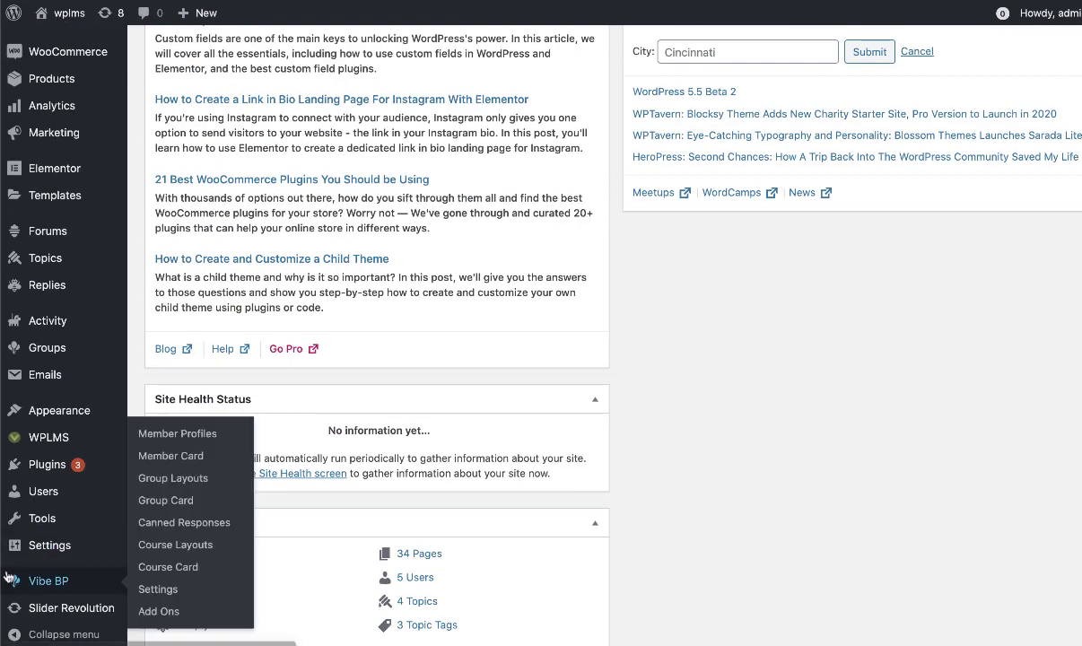
mouse_move(55, 553)
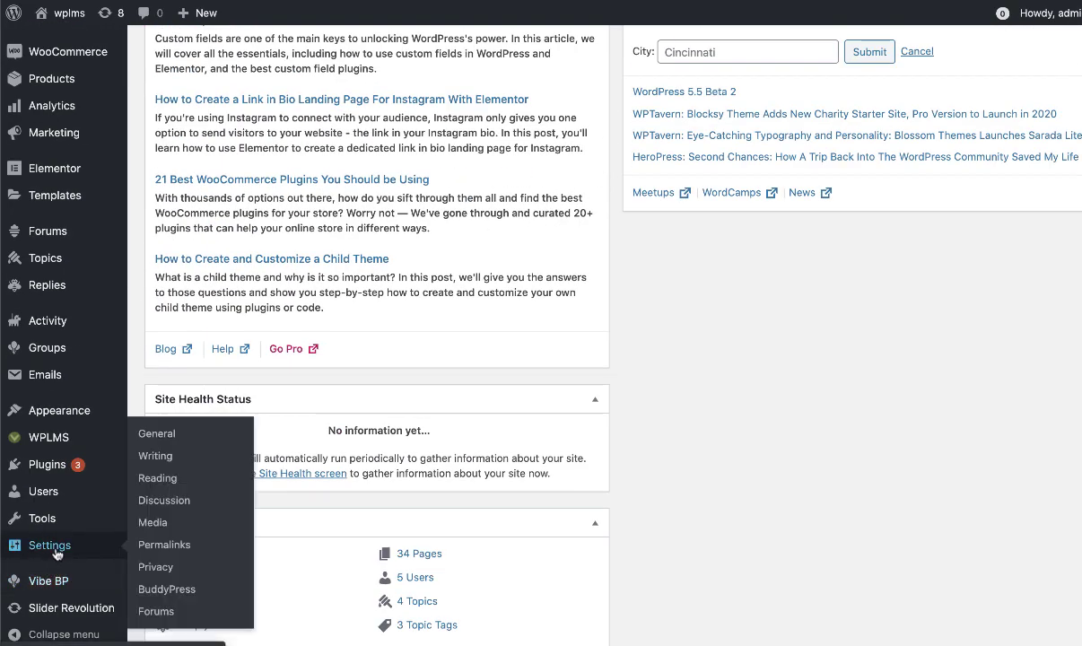
click(167, 597)
scroll(630, 283, down, 3)
click(395, 308)
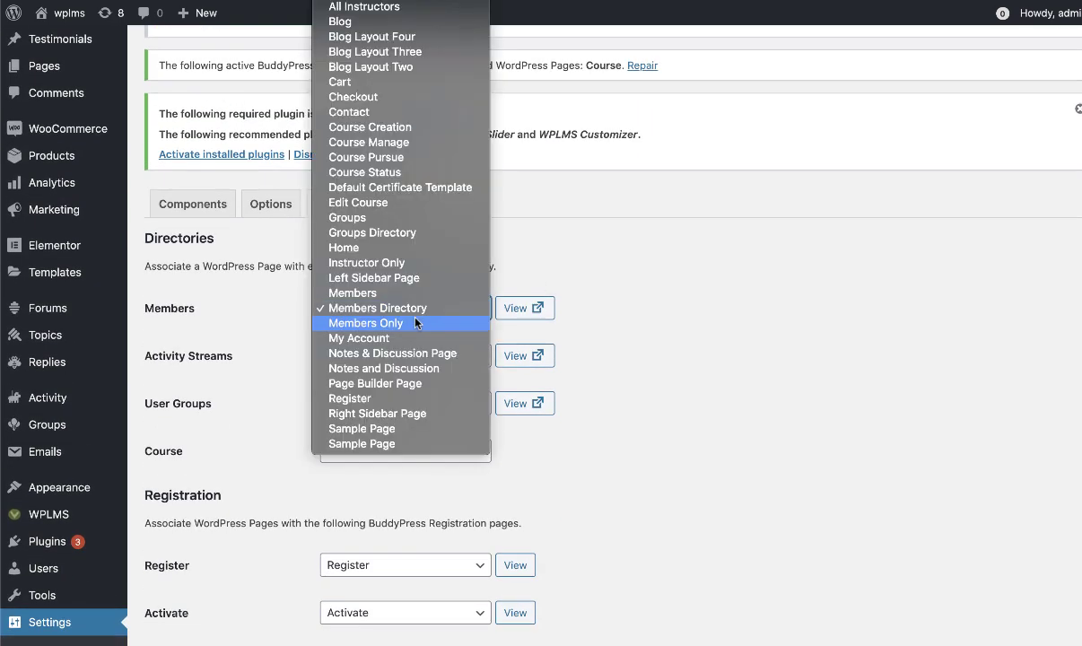
click(655, 306)
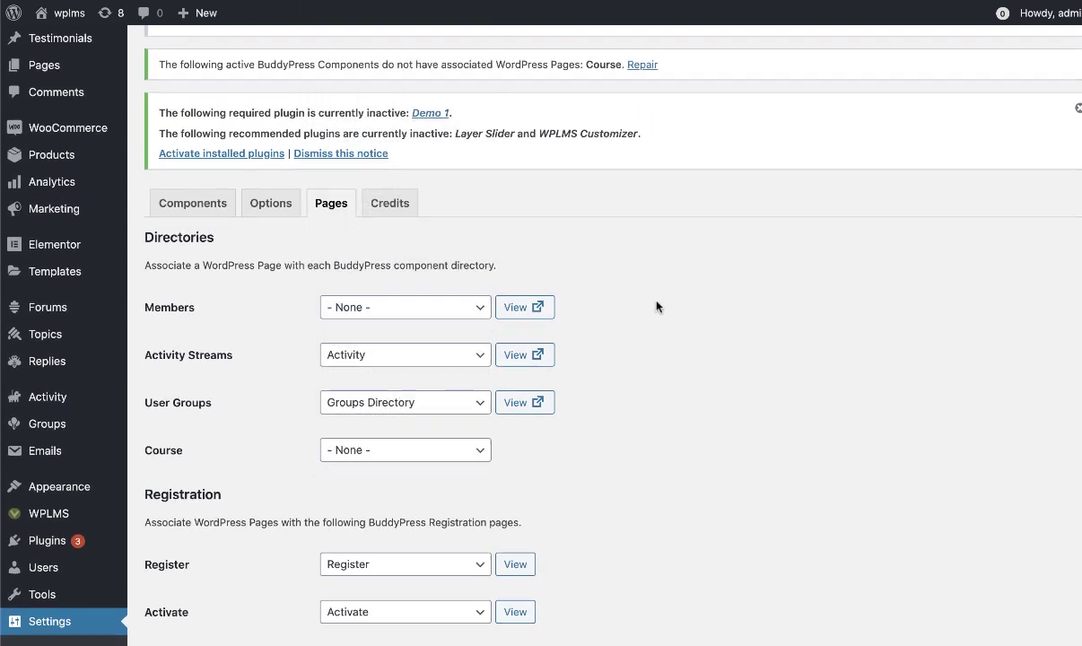
scroll(656, 307, down, 3)
click(186, 373)
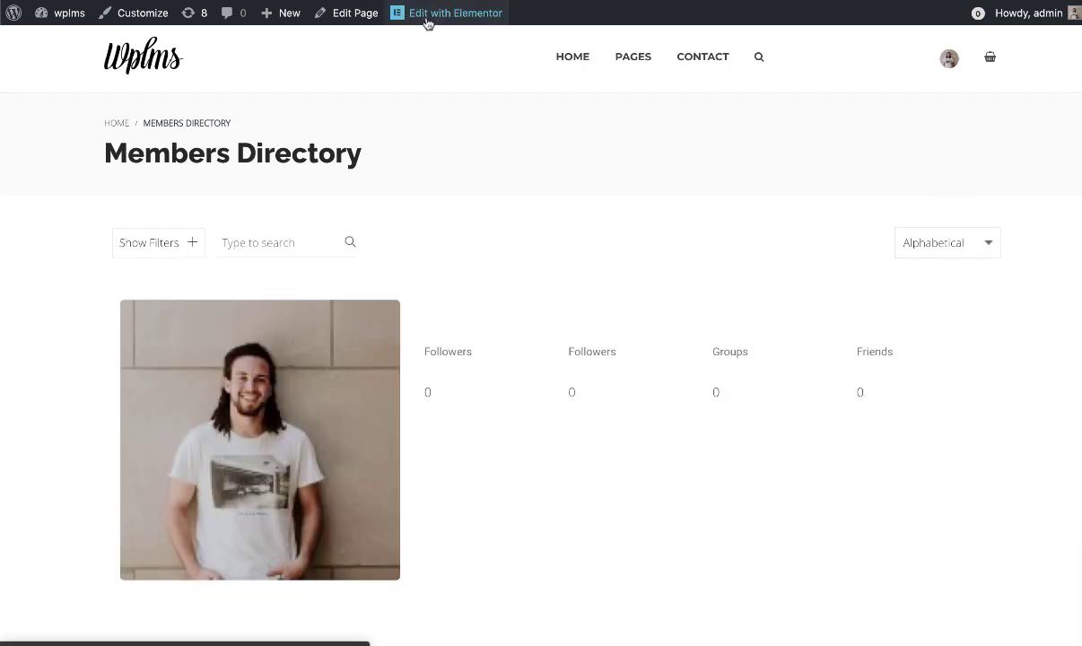
Step: Open the Members Directory page in Elementor, and open the Members page choice in the BuddyPress page settings
click(427, 18)
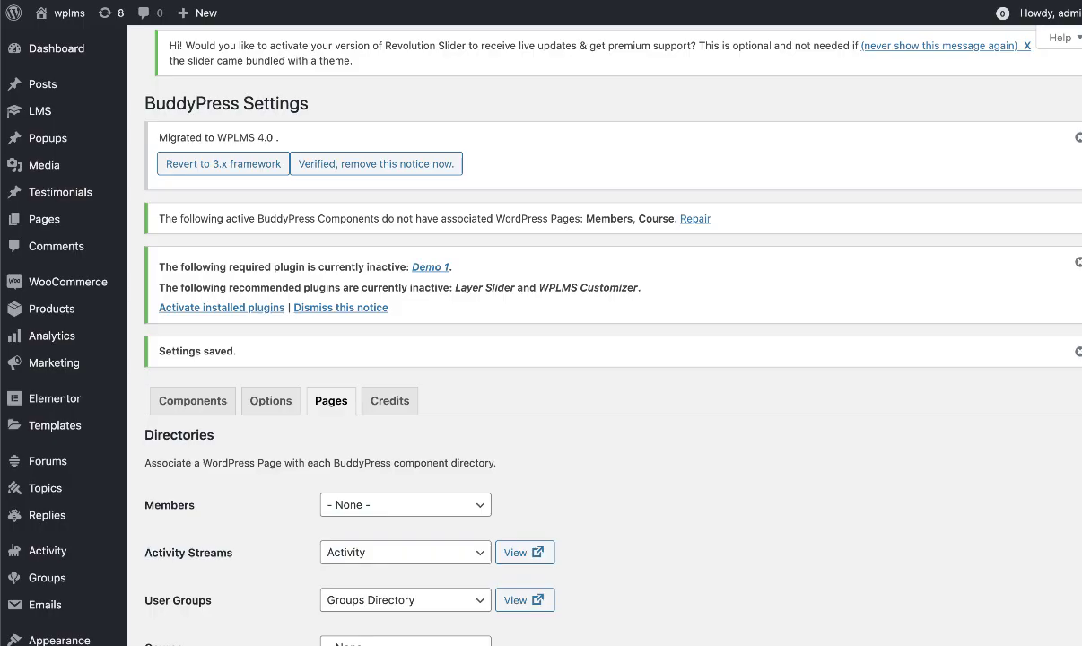
scroll(183, 479, down, 1)
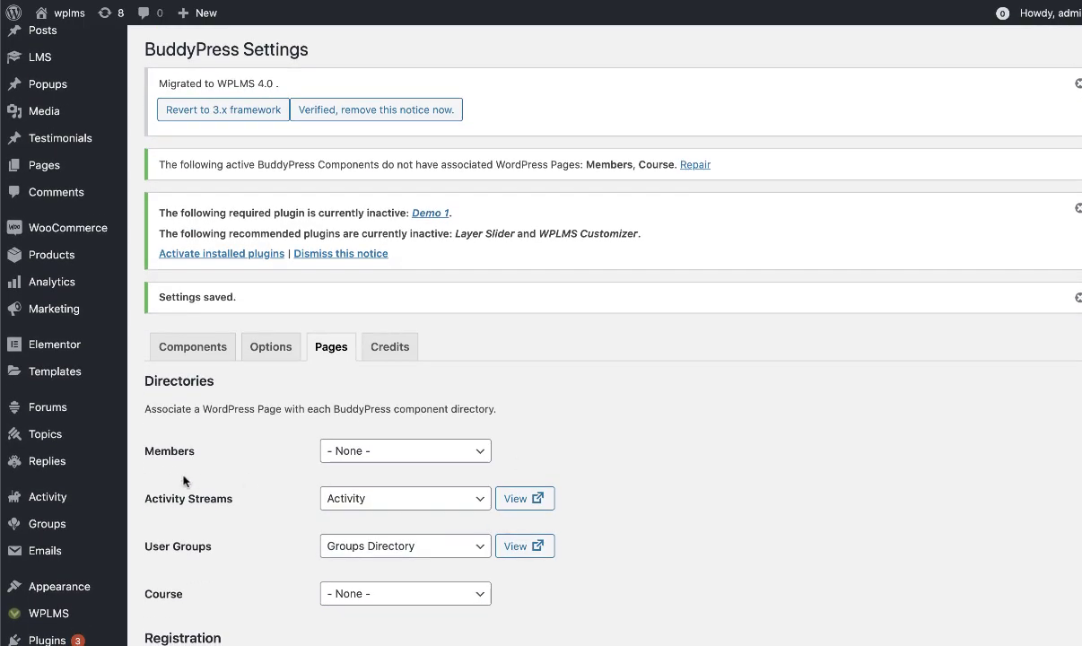
click(459, 449)
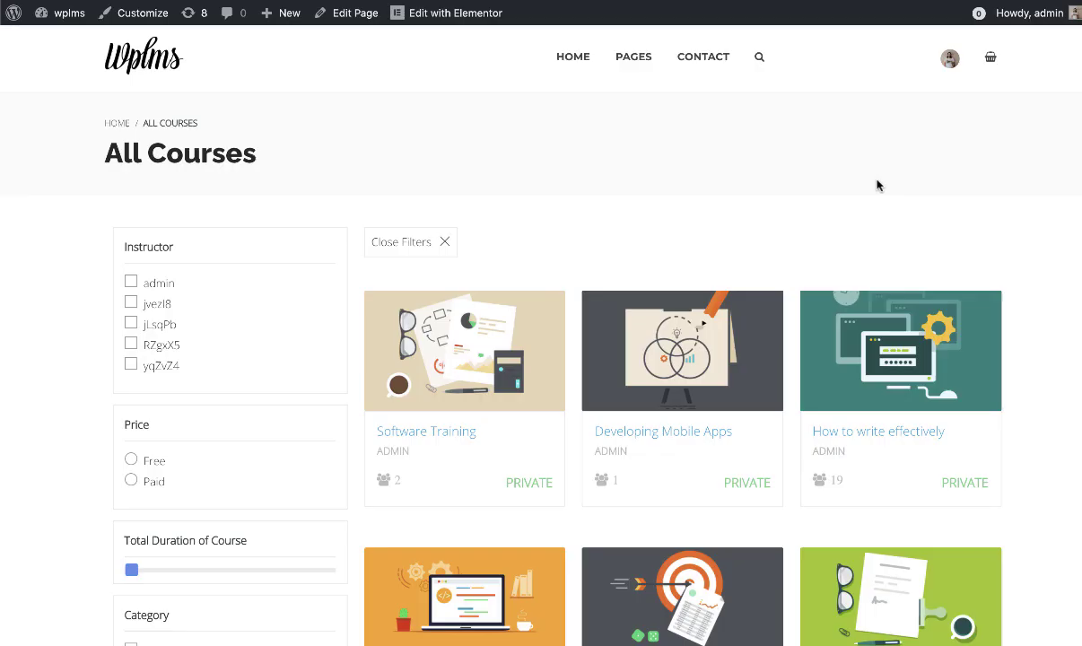
Step: Look through the course filters on the All Courses page and open the date filter's calendar
scroll(877, 184, down, 2)
scroll(877, 186, down, 5)
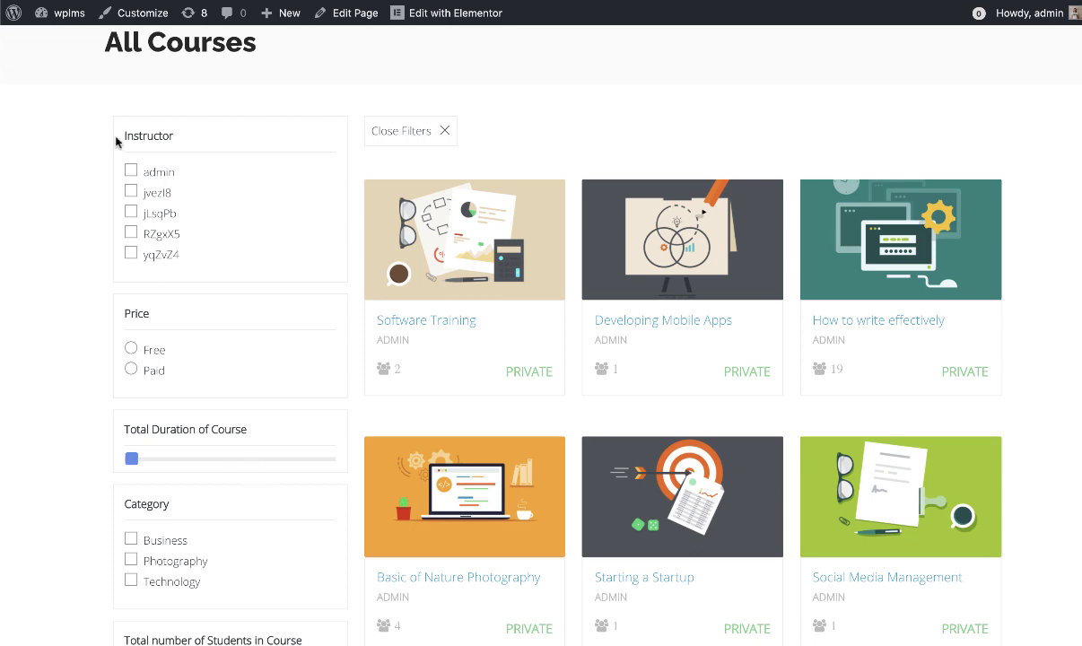
scroll(117, 142, down, 3)
click(188, 498)
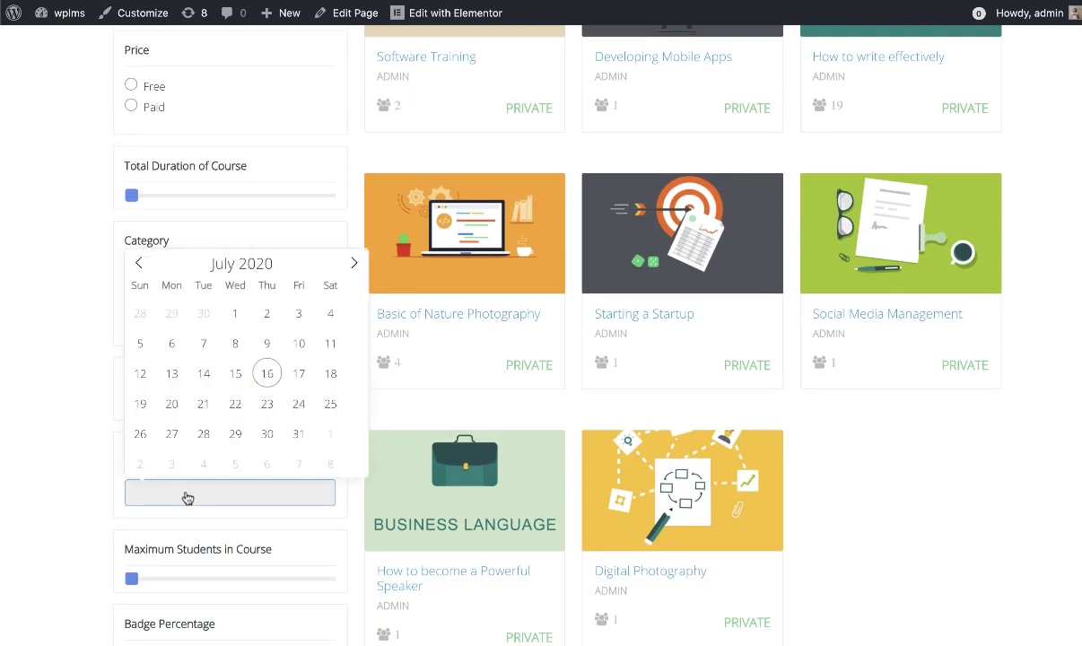
scroll(371, 269, up, 5)
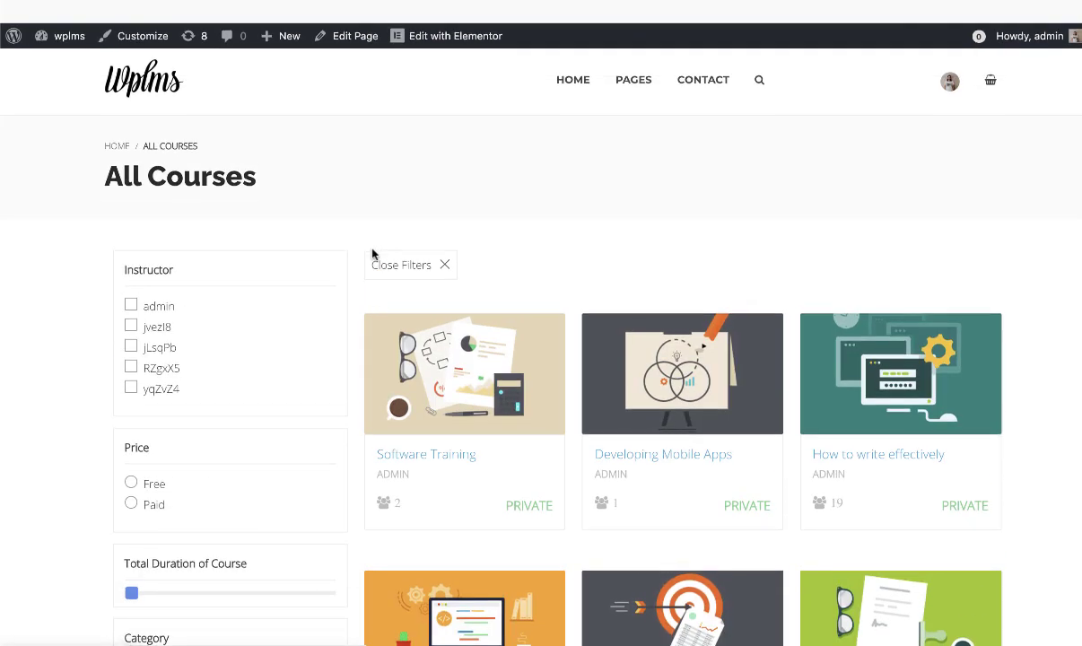
Step: Open the All Courses page in Elementor and open its section and course directory widget settings, dismissing the Meet Right Click tip
click(465, 17)
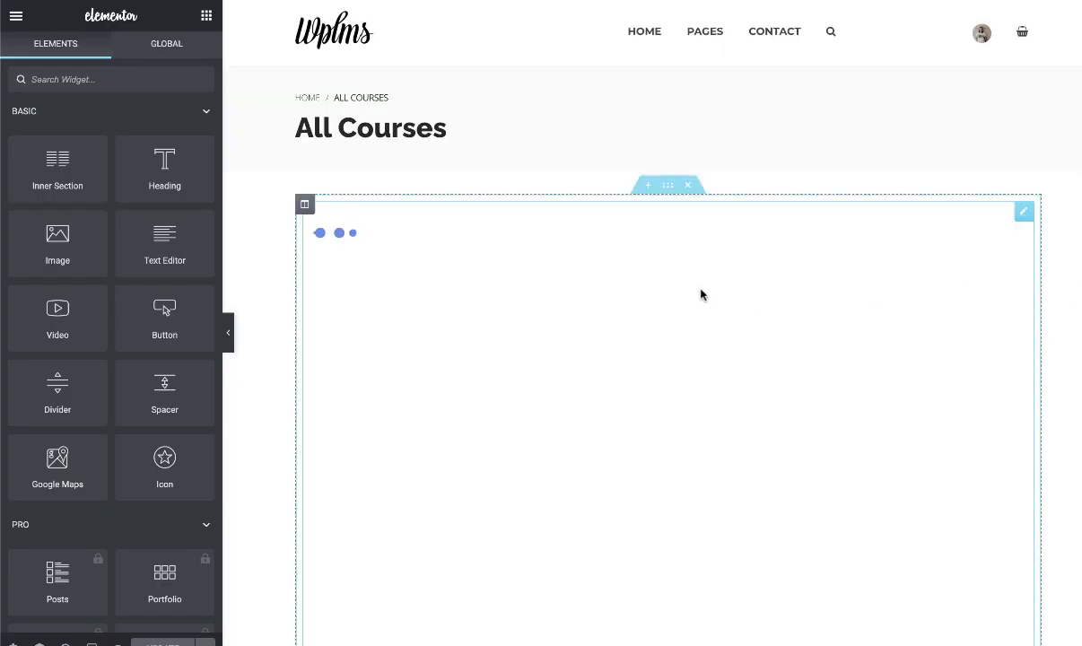
click(667, 185)
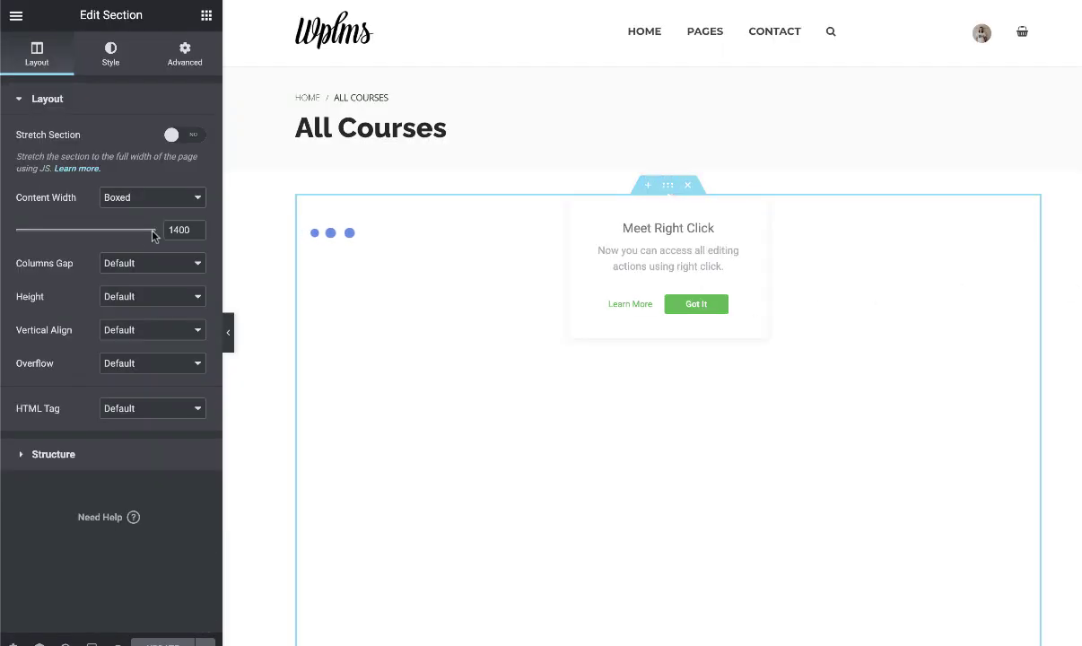
click(683, 301)
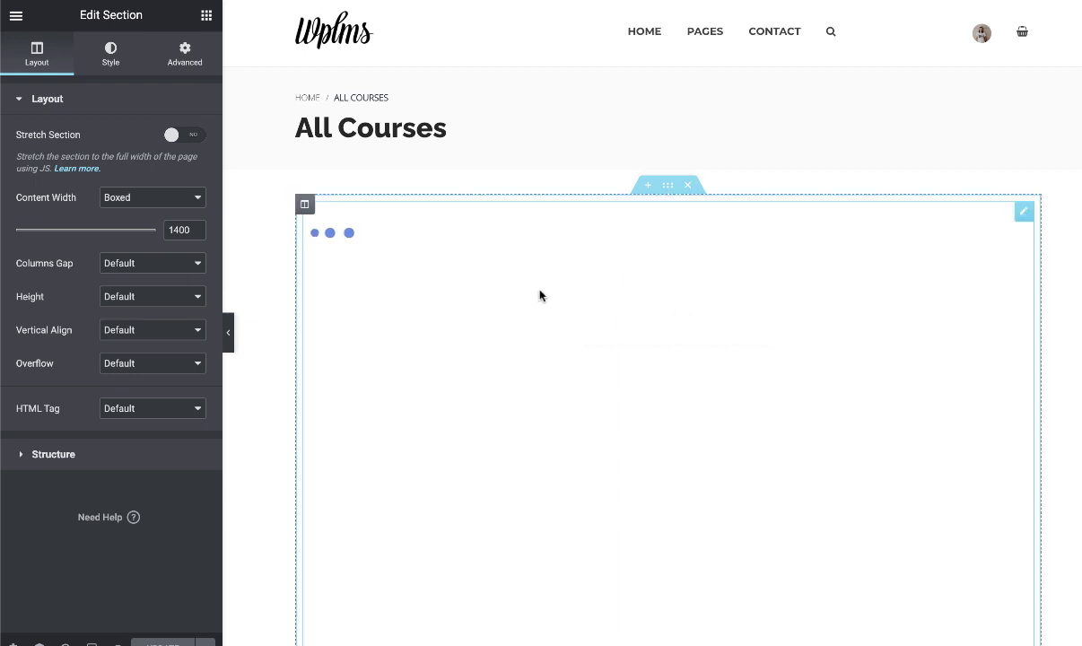
click(1023, 211)
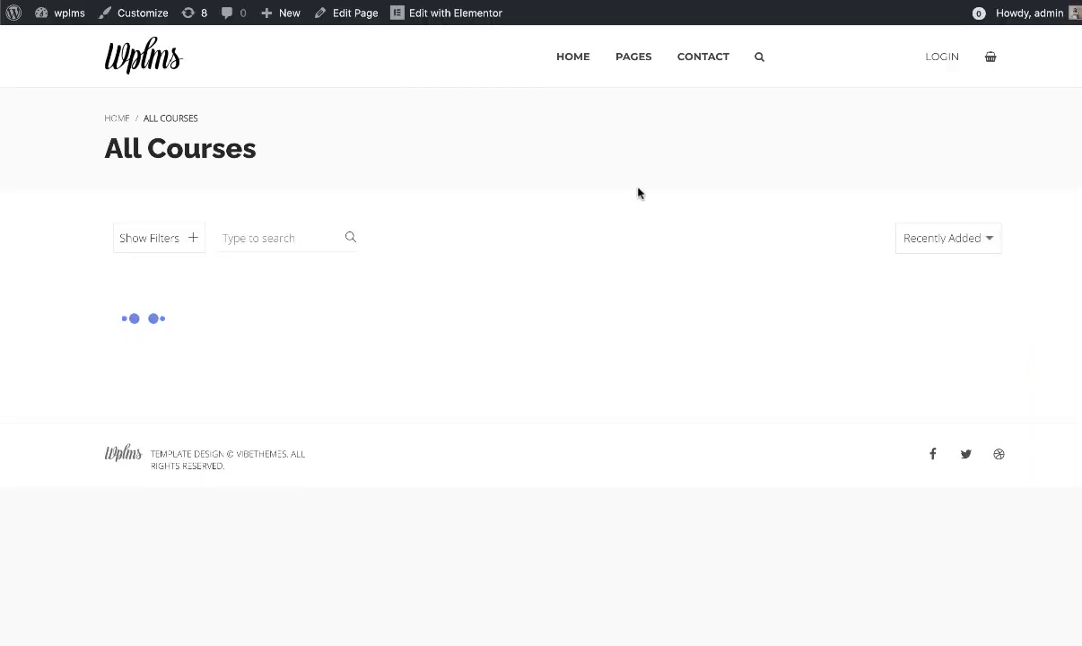
Step: View the All Courses page source and highlight the course_block entries inside the wplms_courses_directory element
right_click(637, 192)
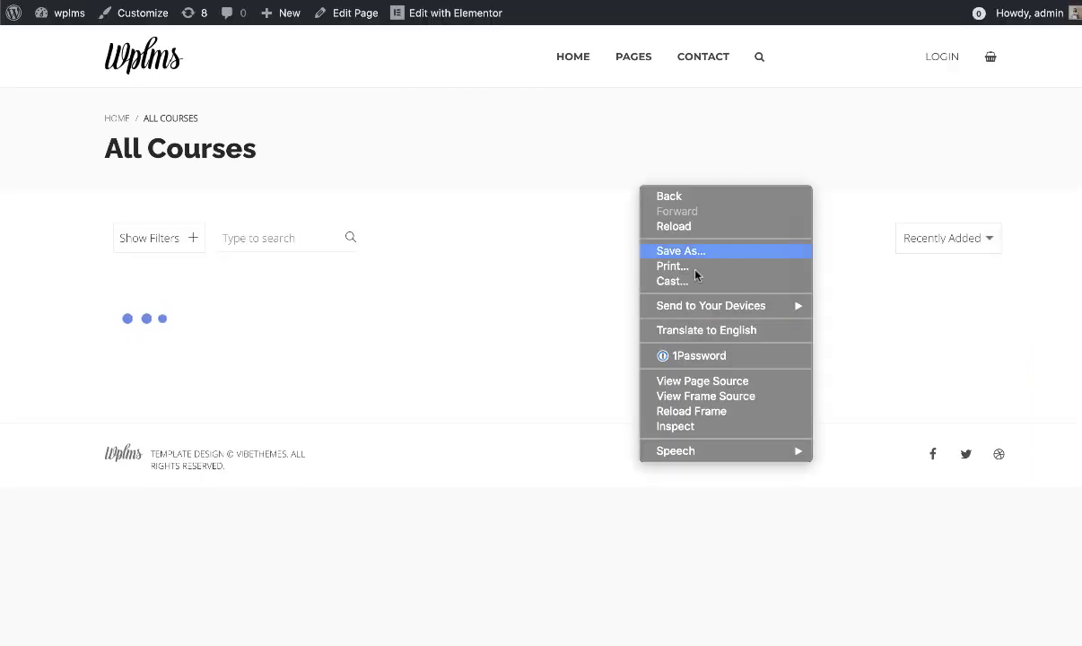
click(714, 384)
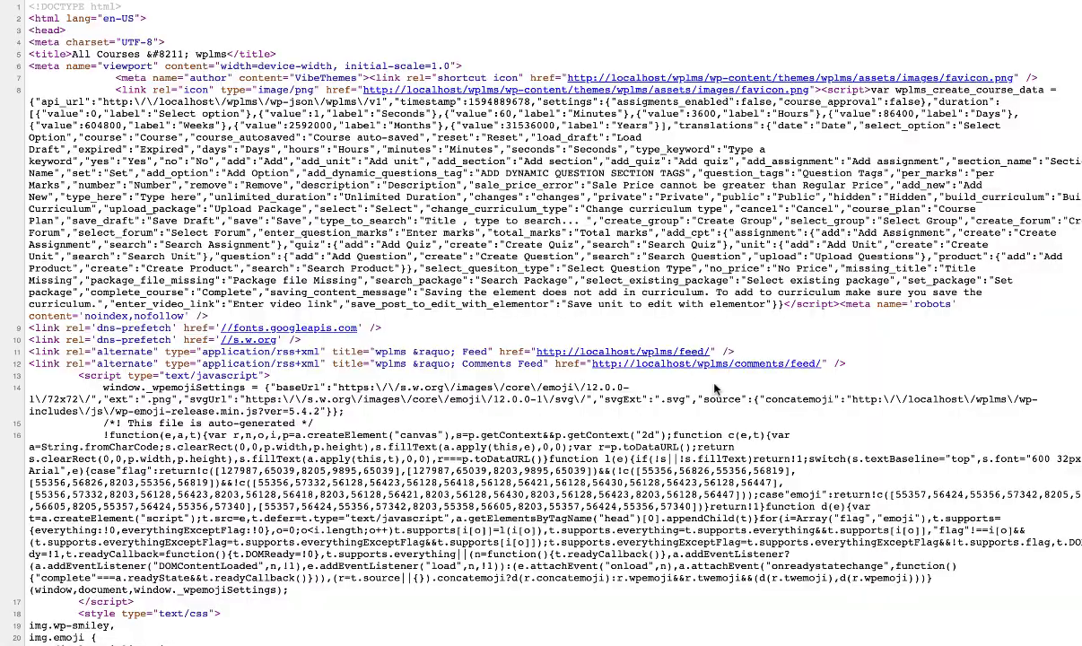
scroll(714, 387, down, 20)
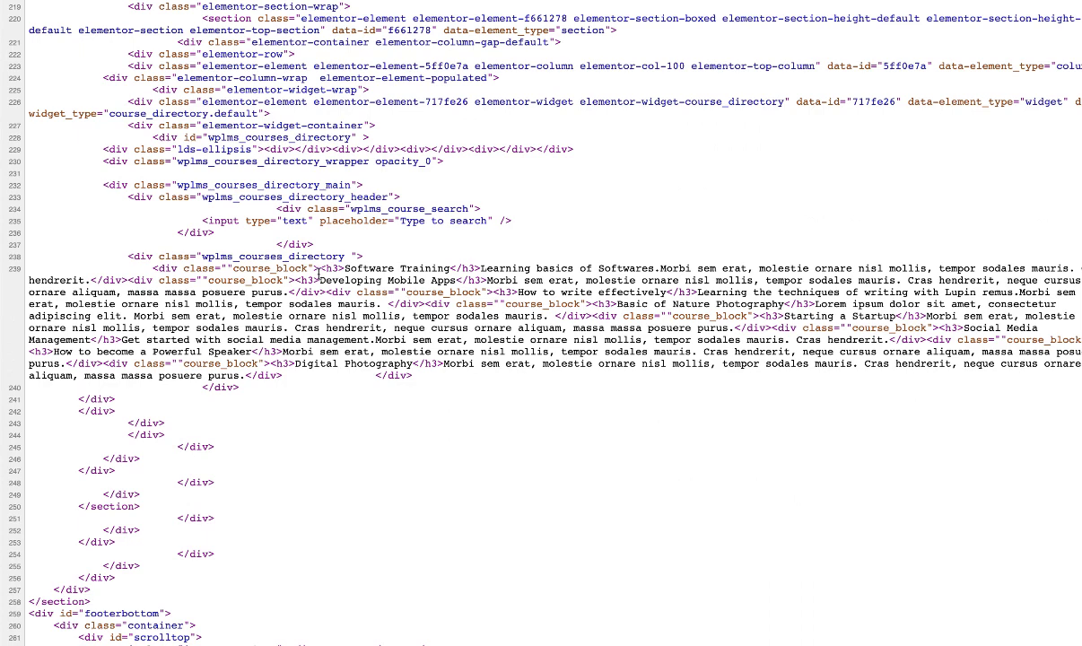
drag(320, 269, 468, 351)
scroll(467, 352, down, 5)
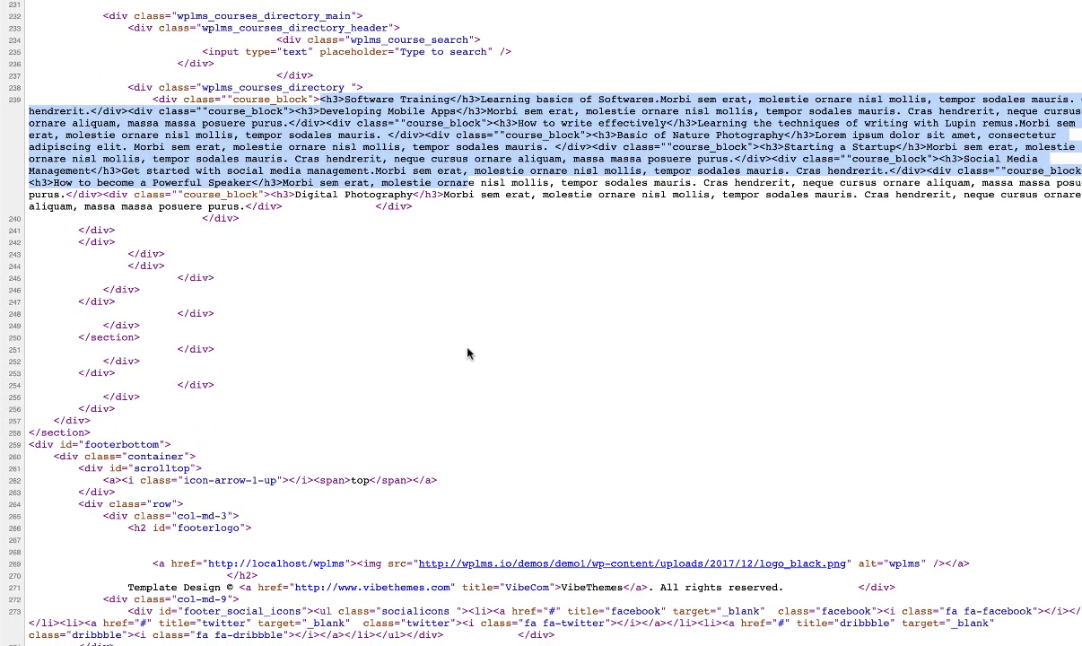
click(467, 353)
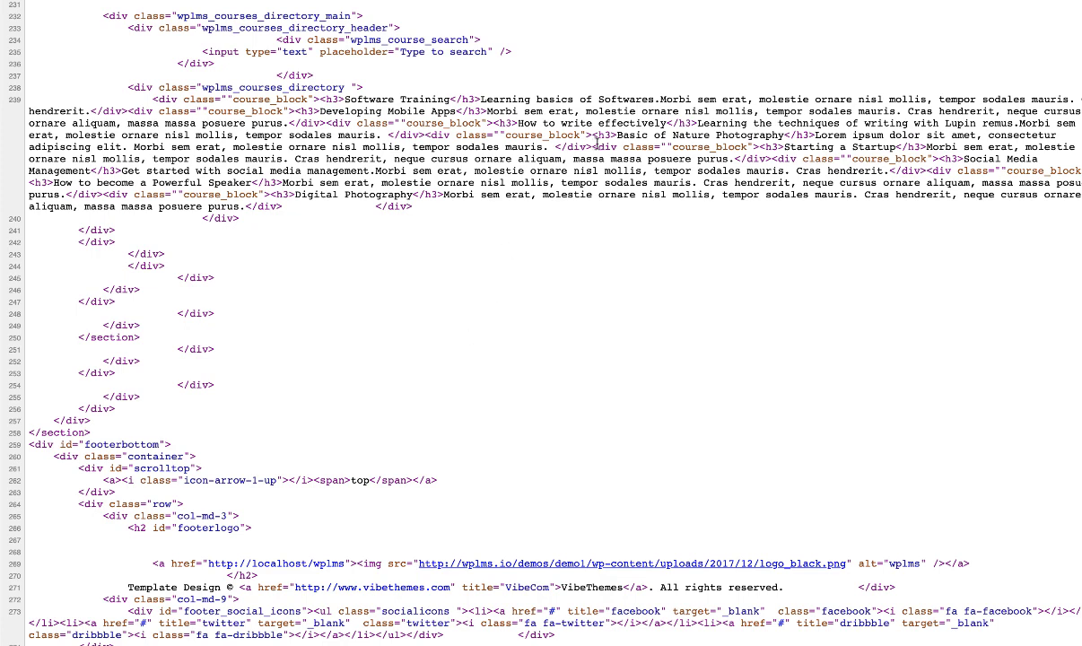
drag(493, 123, 628, 187)
click(627, 190)
drag(538, 201, 497, 110)
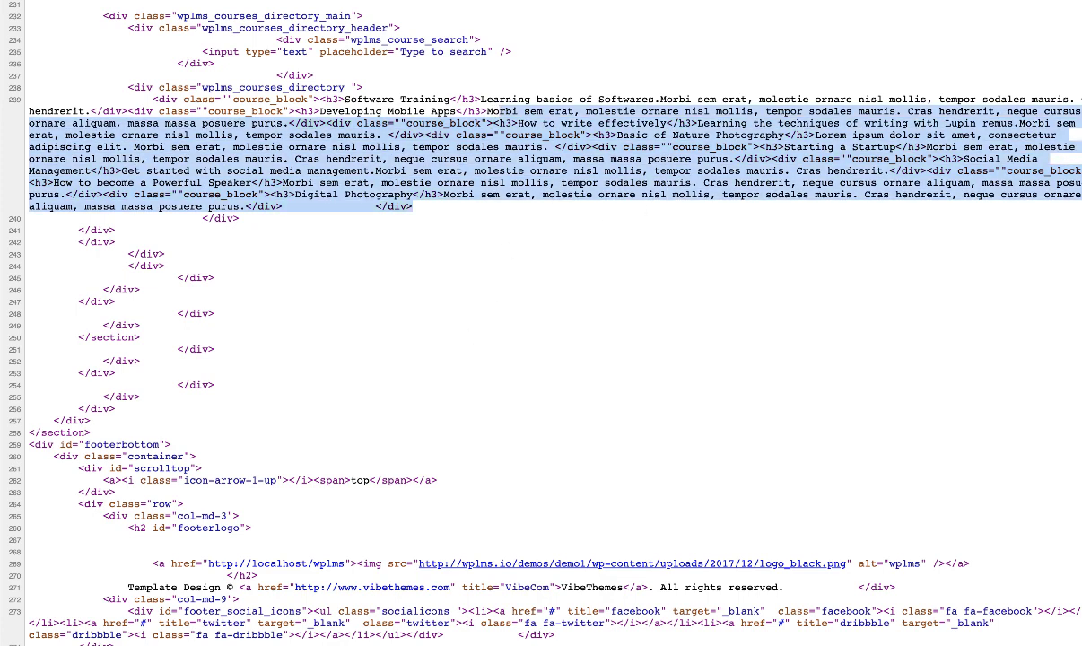
Step: Return to the All Courses page, open the How to write effectively course, and look through its page
key(ctrl+shift+Tab)
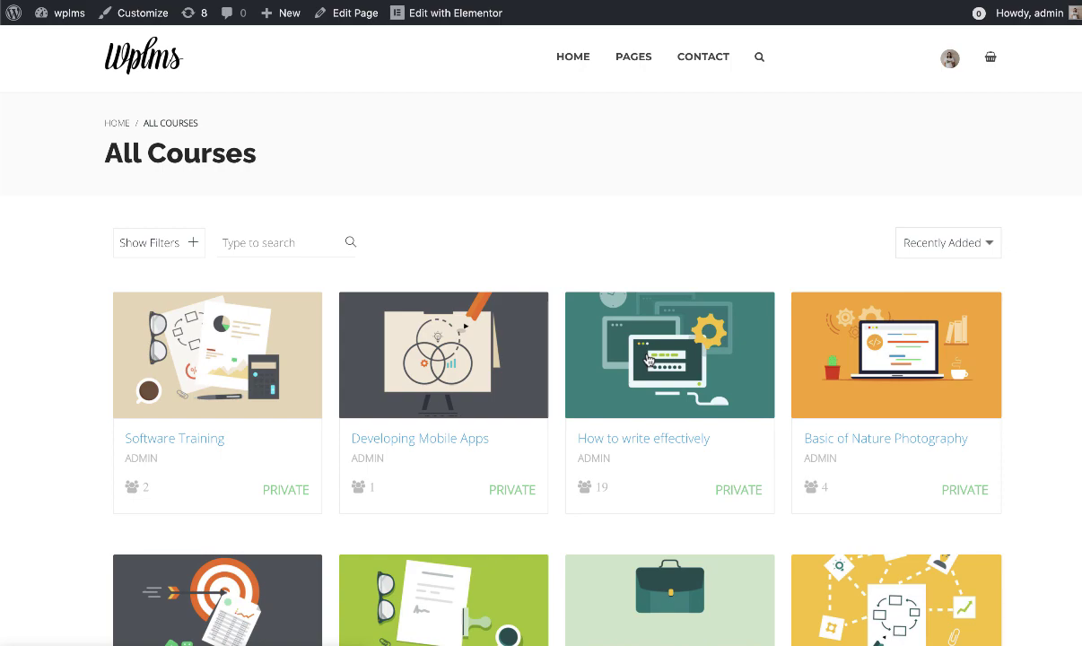
click(647, 360)
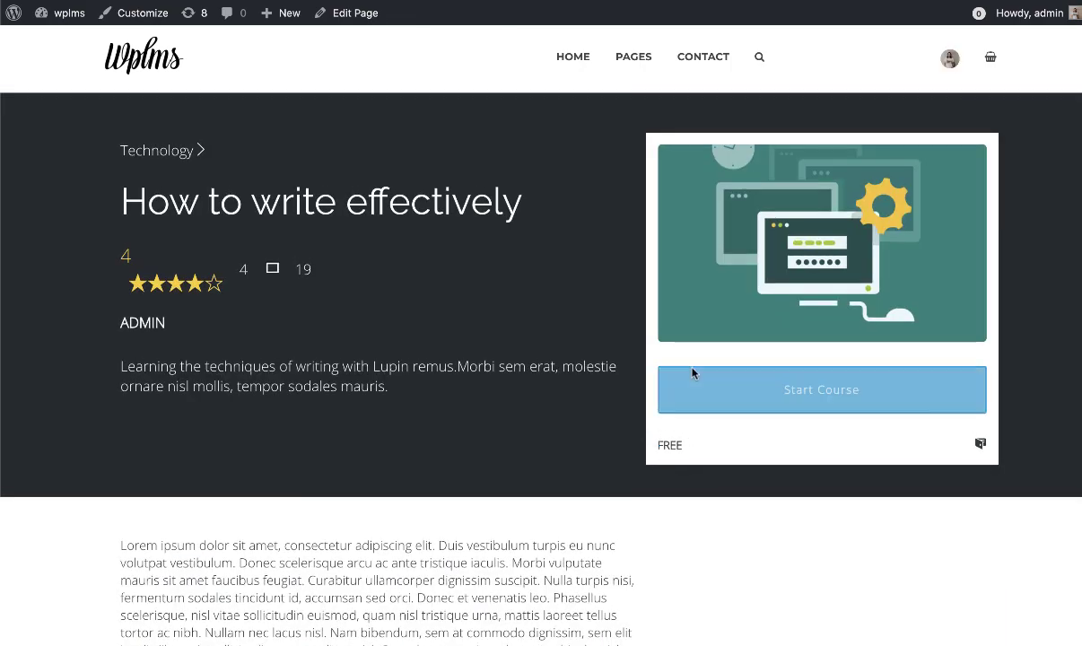
scroll(468, 349, down, 3)
scroll(468, 349, down, 10)
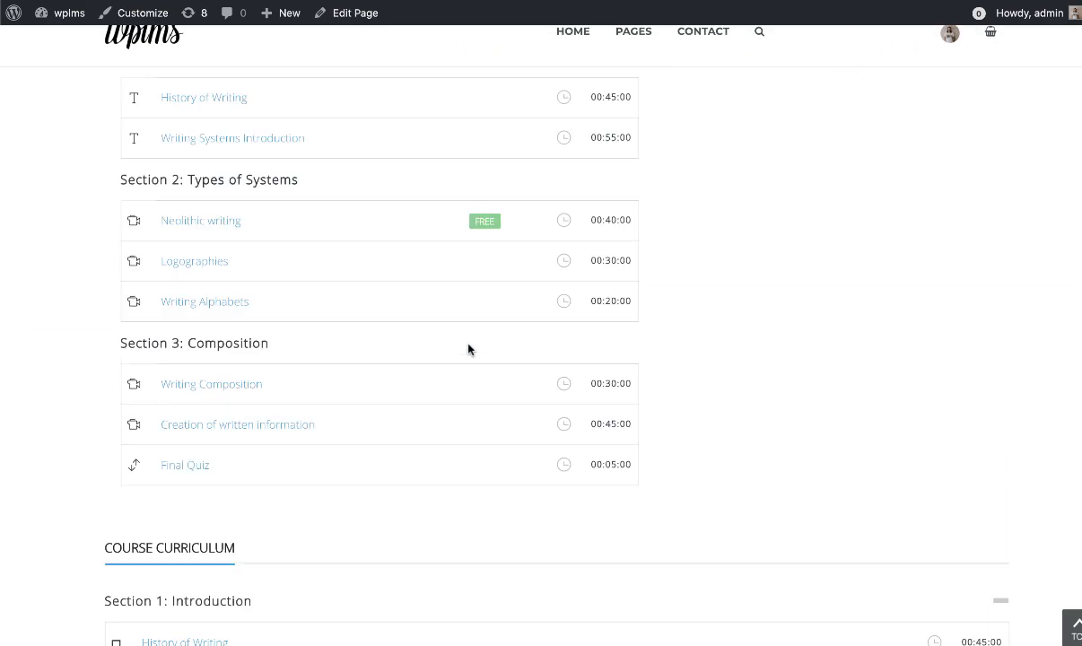
scroll(469, 349, up, 4)
scroll(468, 348, up, 1)
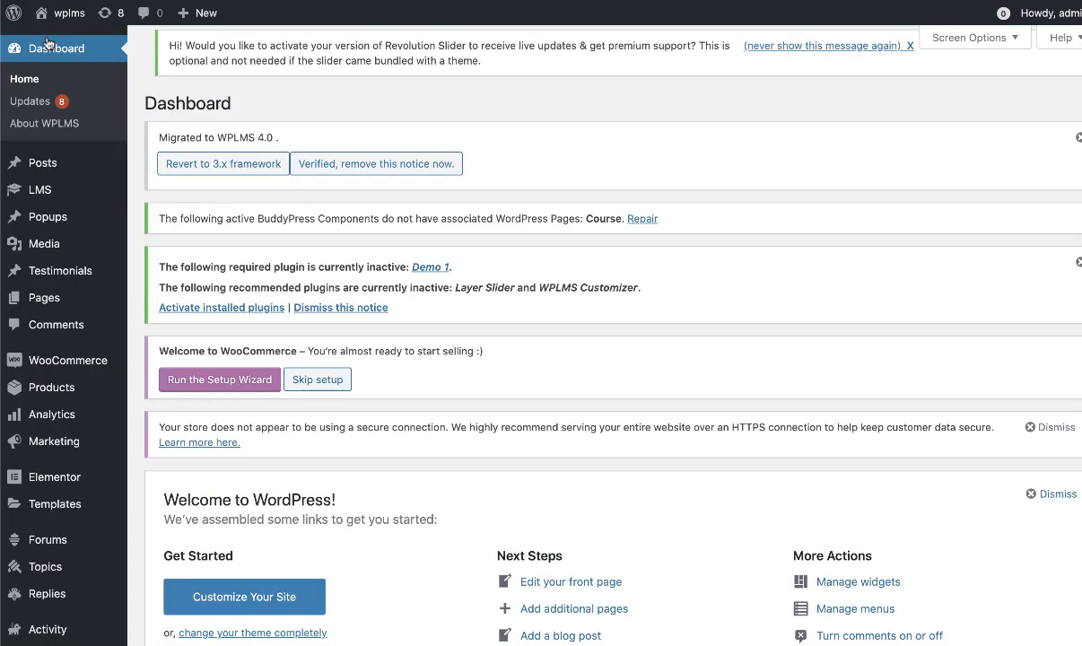
Step: Open the Udemy style course layout in Elementor from Vibe BP's Course Layouts and look through its sections
scroll(385, 234, down, 10)
mouse_move(88, 600)
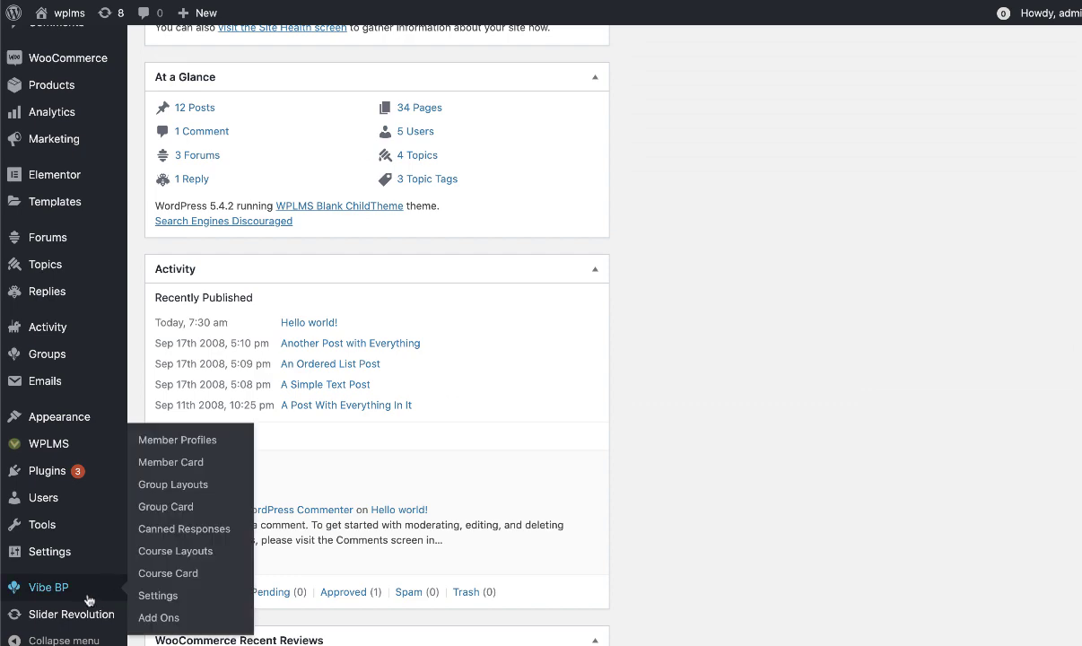
click(177, 550)
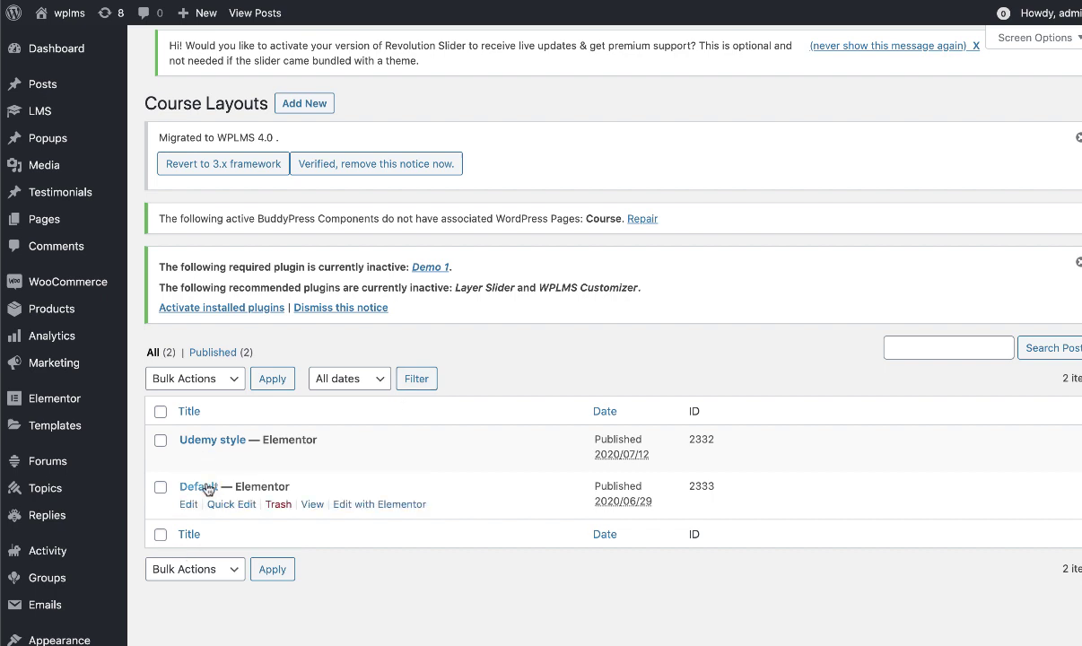
click(366, 459)
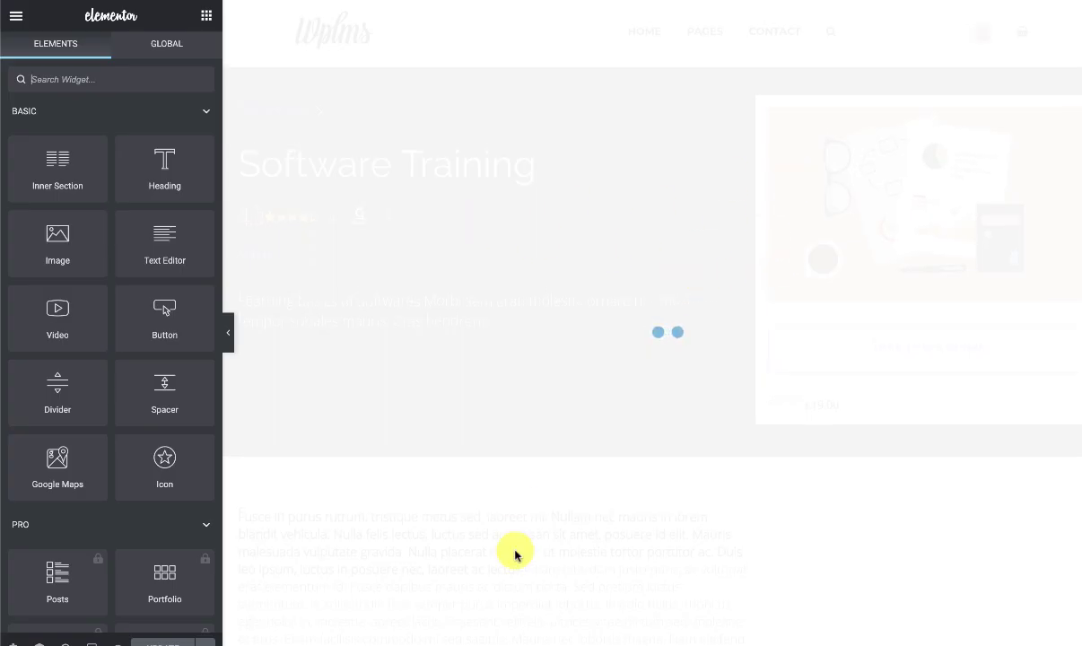
scroll(514, 556, down, 2)
scroll(538, 570, down, 3)
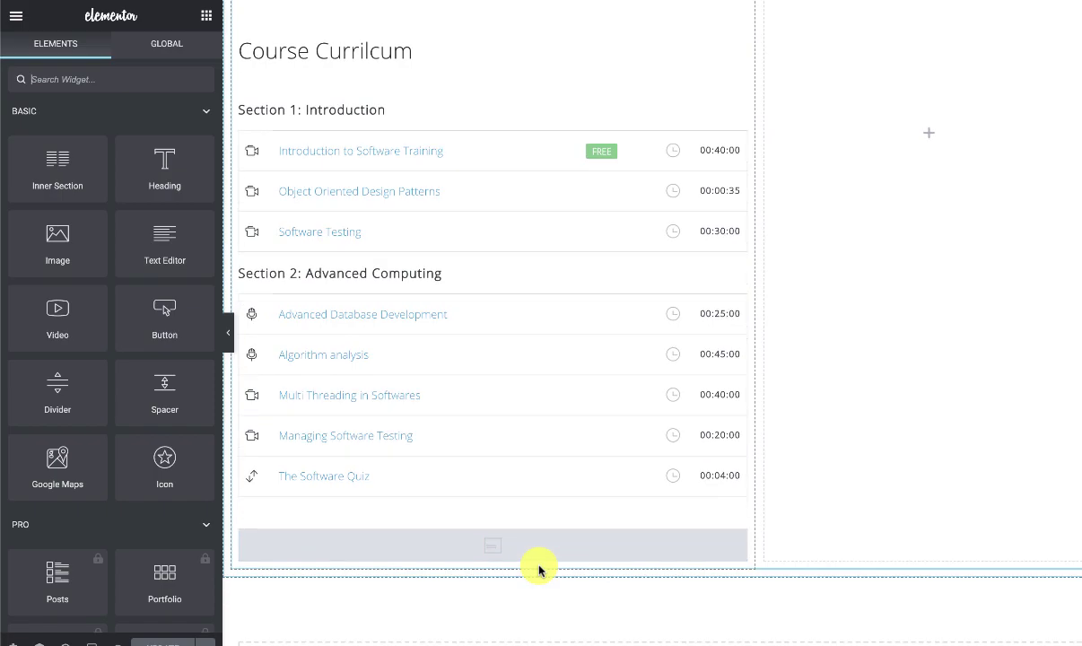
scroll(539, 570, up, 4)
scroll(539, 570, up, 10)
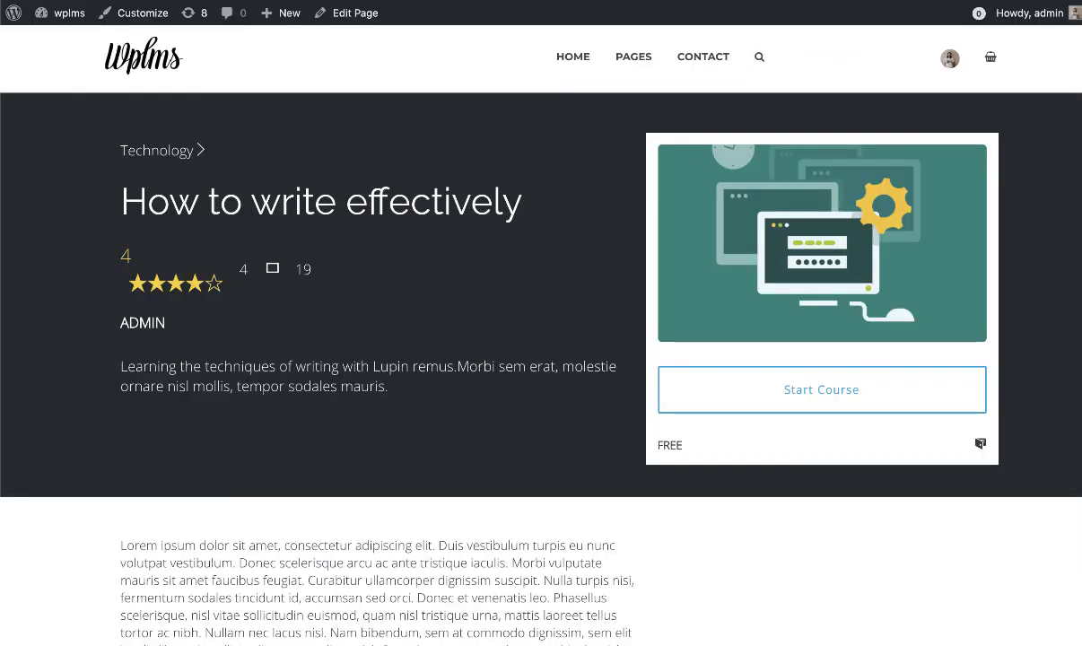
Step: Examine the Course Curriculum and Related Courses sections on the How to write effectively course page
scroll(600, 341, down, 1)
scroll(600, 341, down, 8)
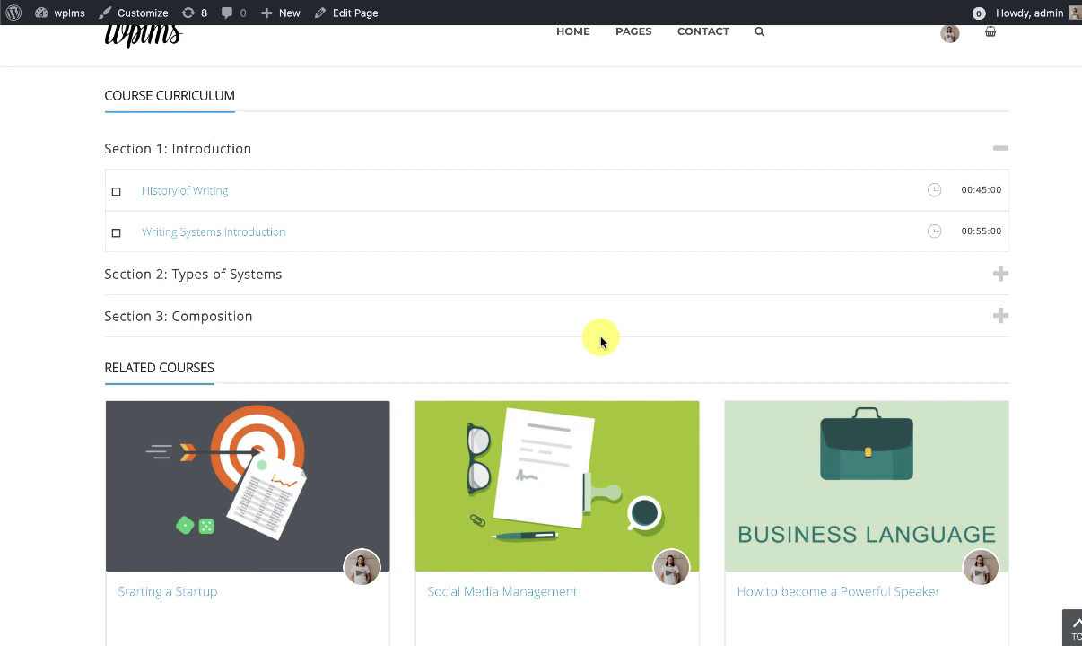
scroll(600, 341, up, 2)
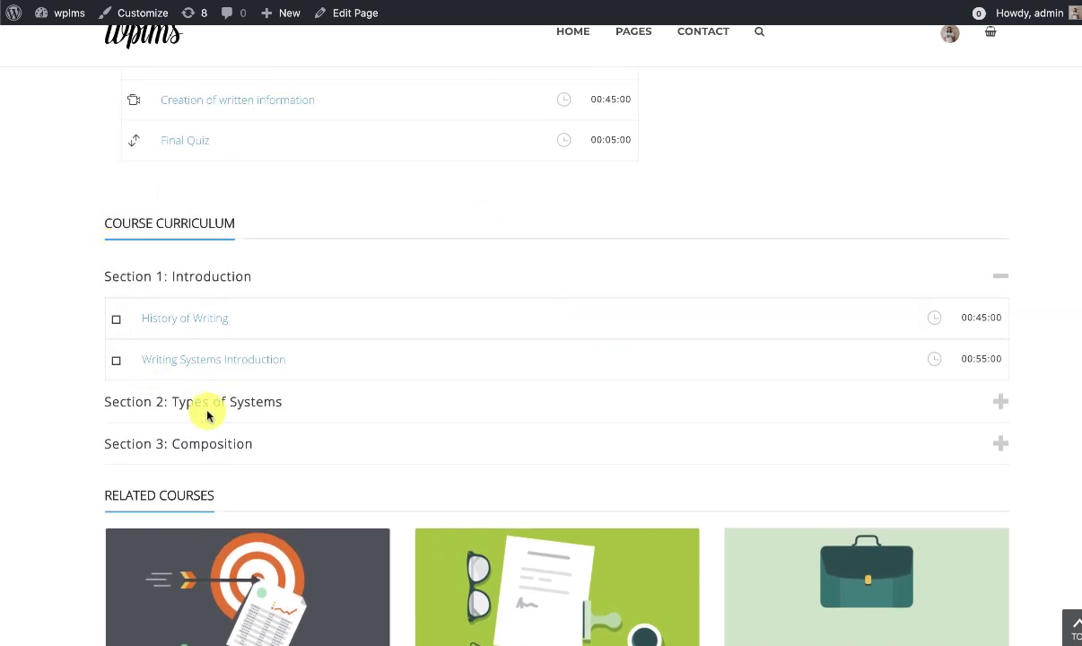
Step: Open the LMS general settings and locate the option to show the curriculum below the course description
mouse_move(68, 18)
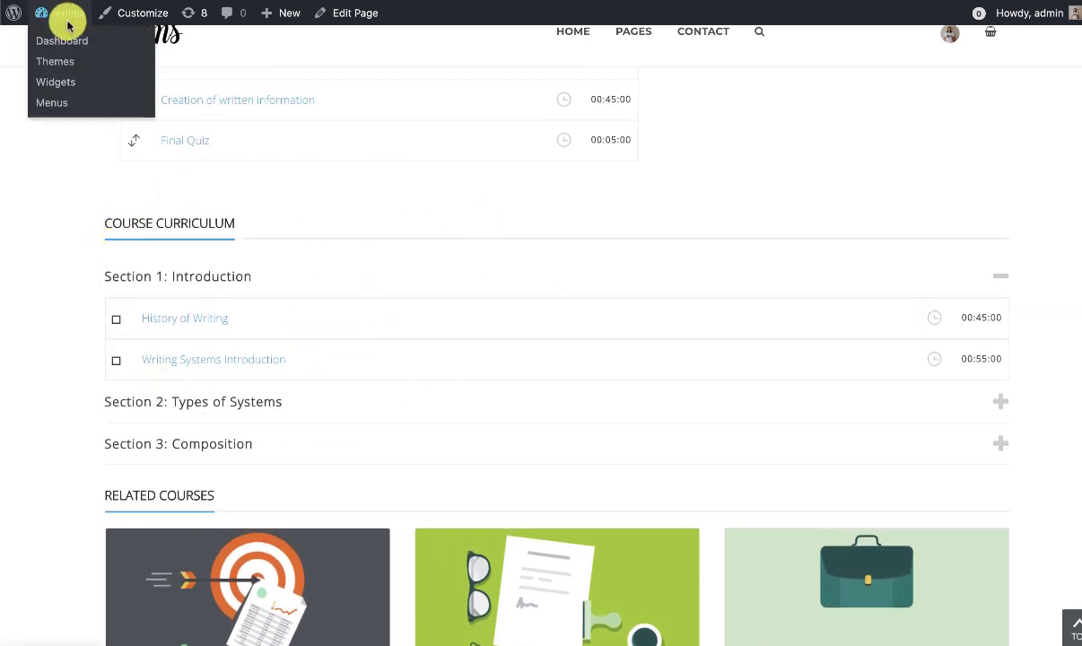
right_click(60, 40)
click(106, 42)
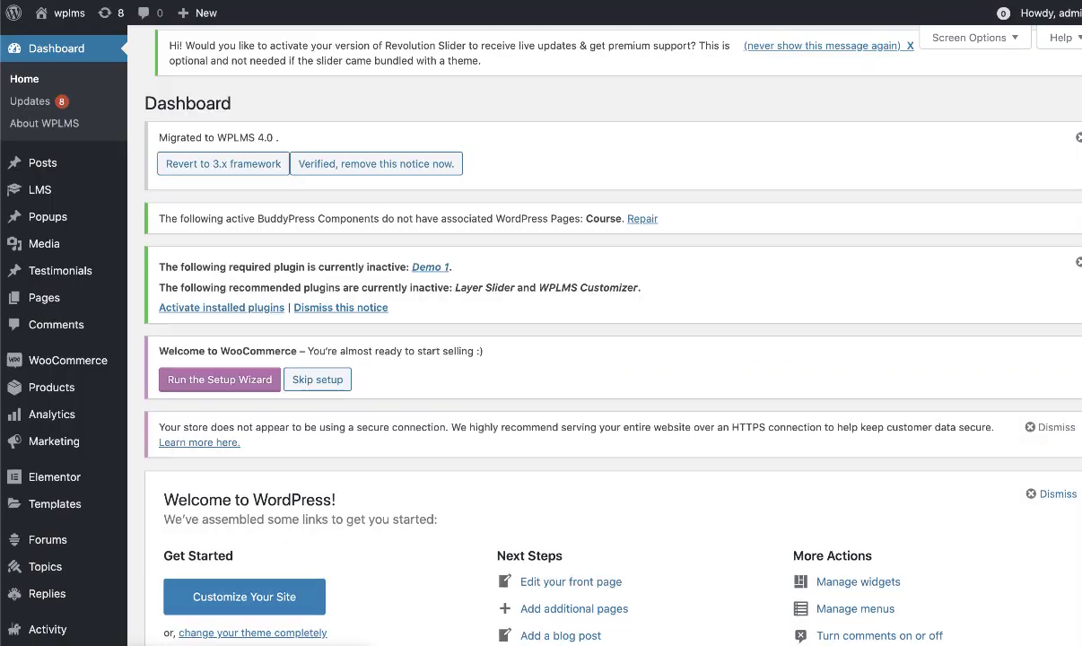
mouse_move(67, 193)
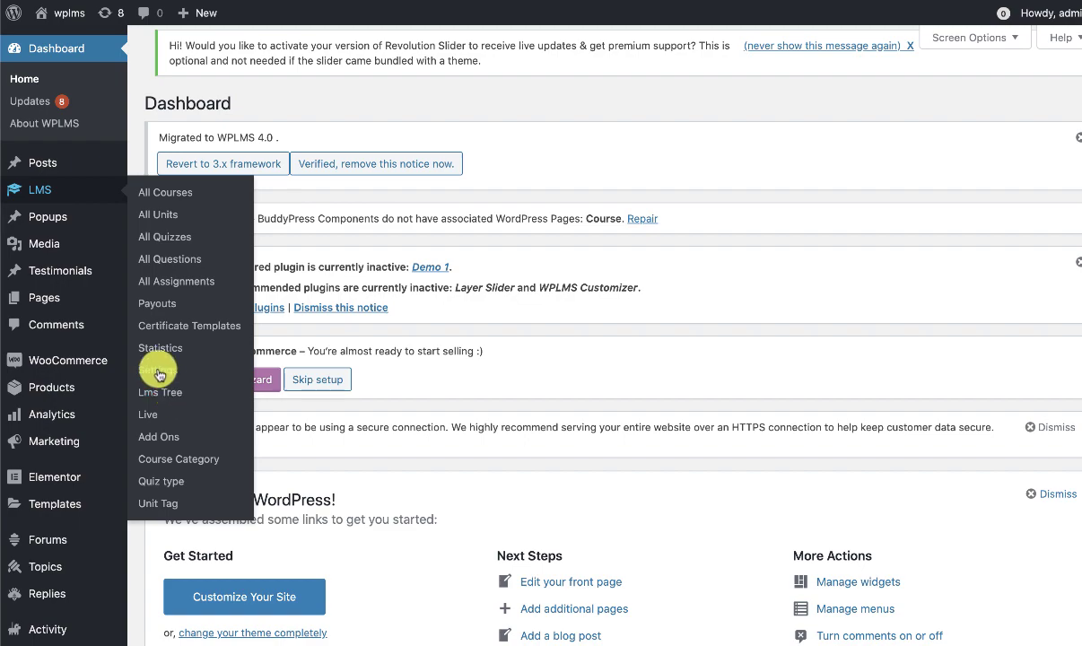
click(209, 369)
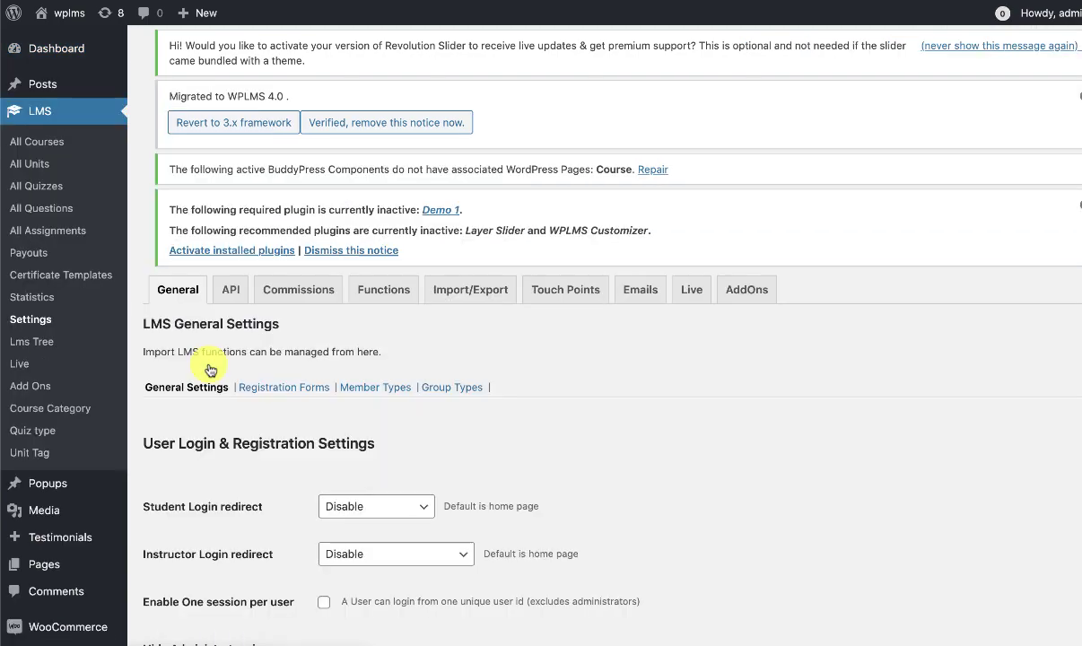
scroll(209, 370, down, 20)
scroll(209, 369, down, 5)
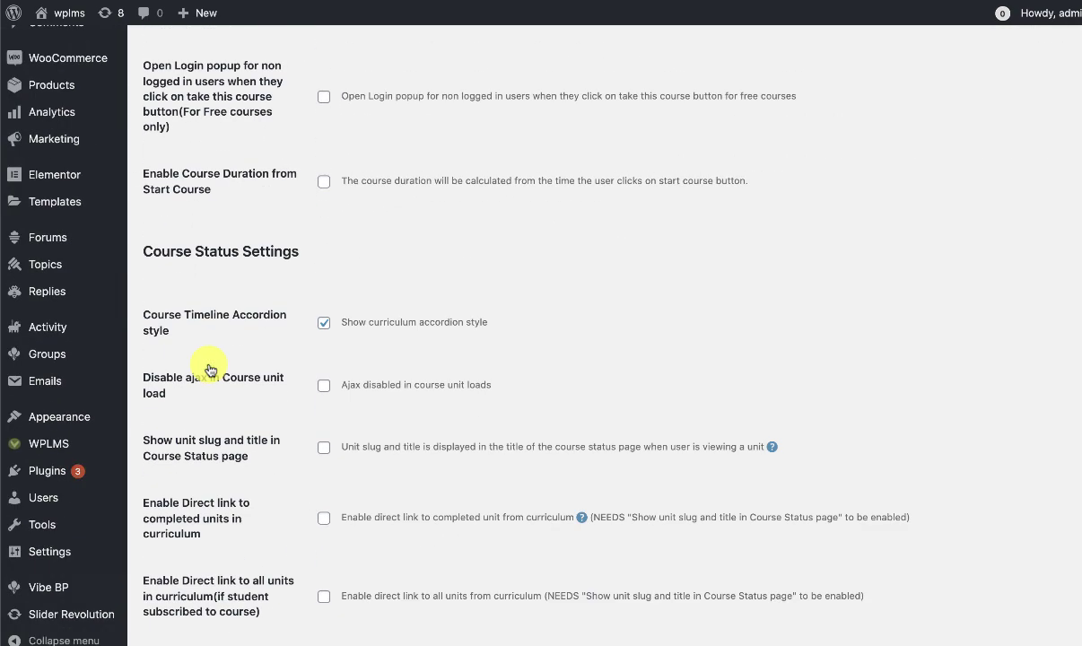
key(ctrl+f)
text(curricu)
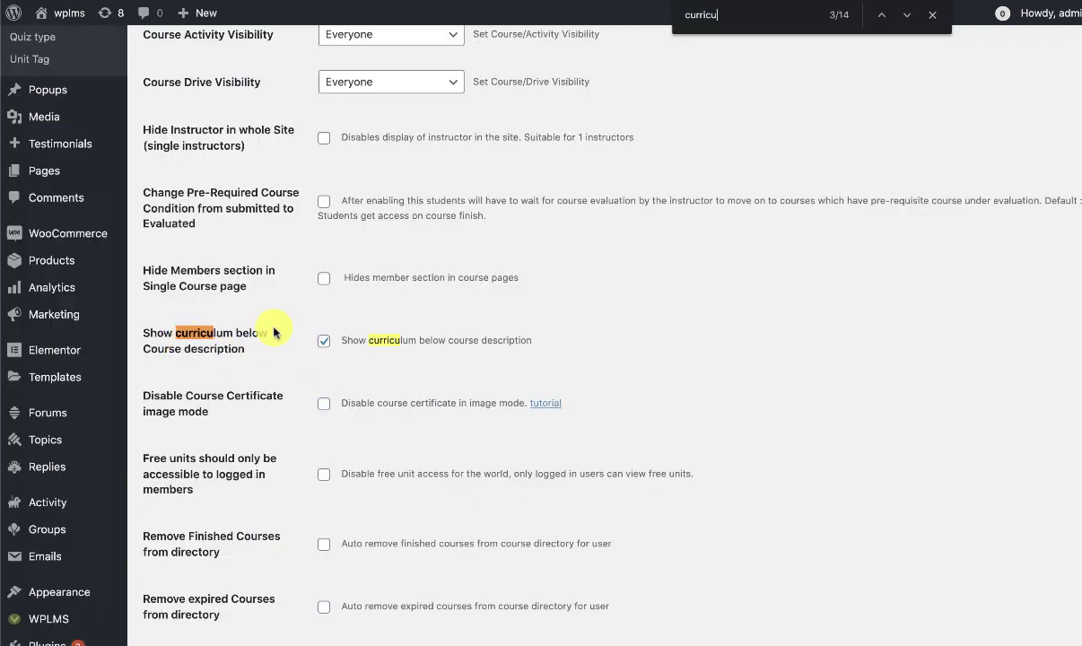
scroll(780, 358, down, 20)
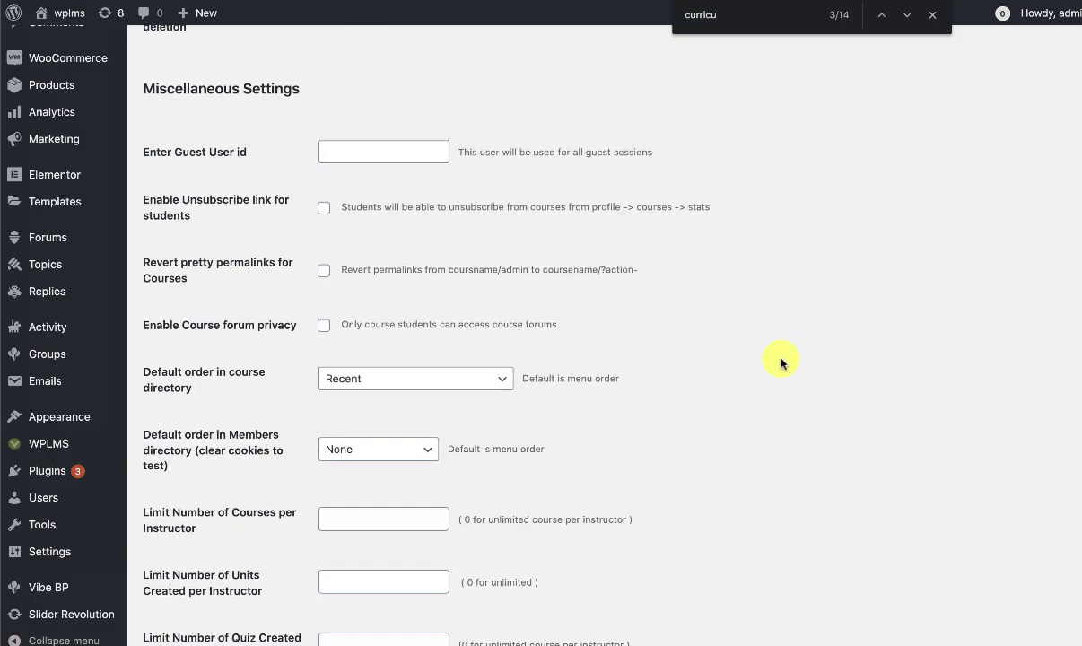
Step: Check the enrolment button on the How to write effectively course page and open the Courses section of the member profile
click(191, 610)
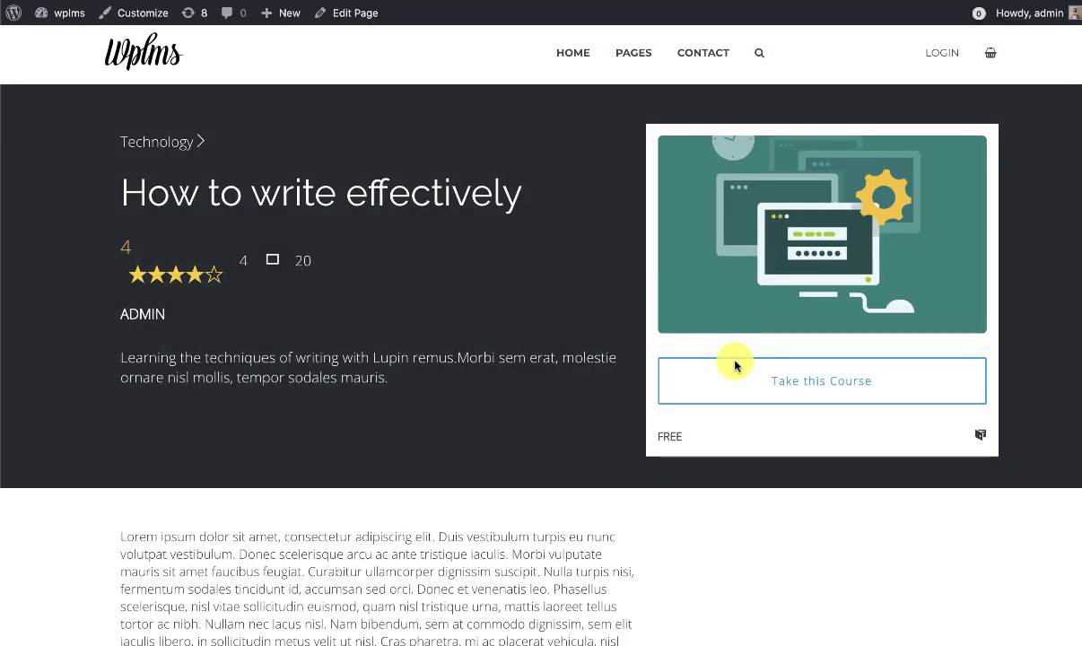
click(735, 365)
scroll(795, 442, down, 1)
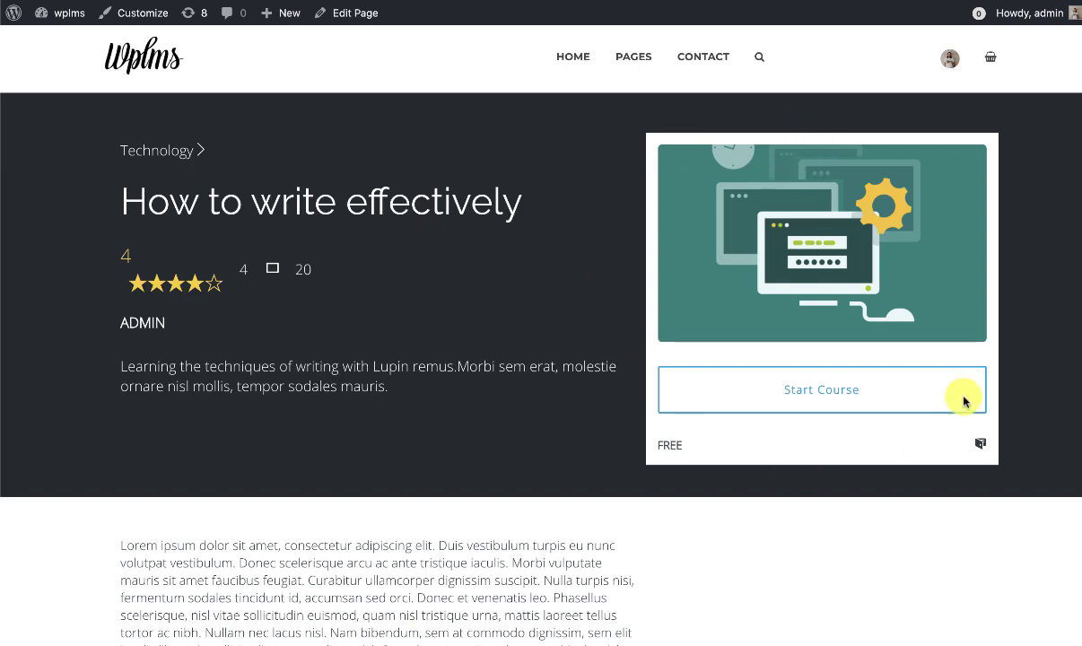
scroll(787, 402, down, 5)
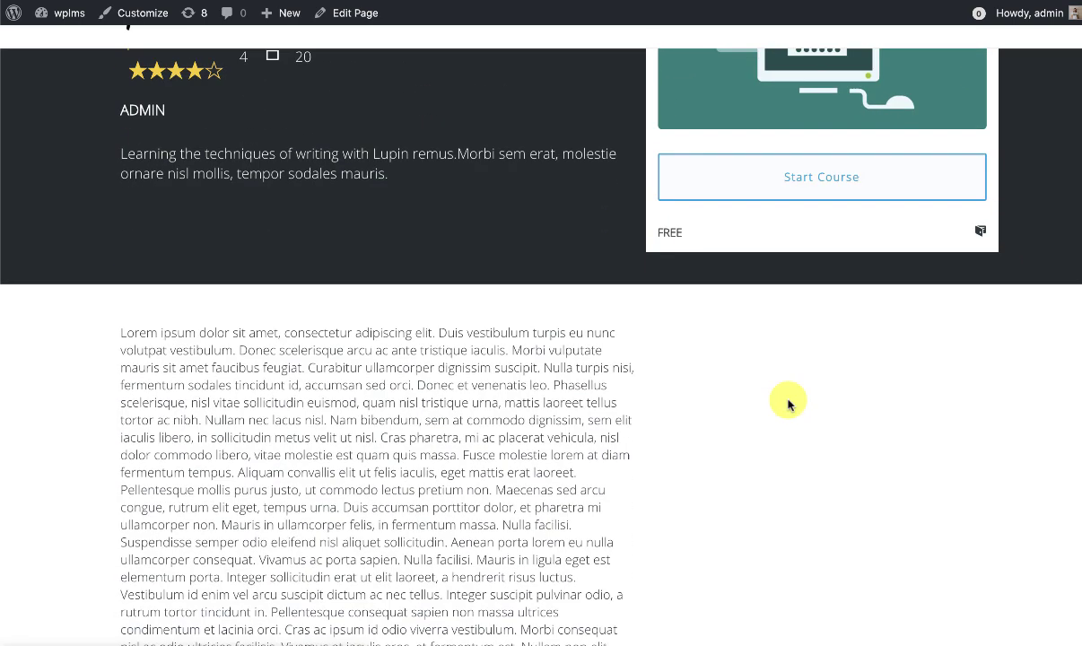
scroll(785, 398, up, 5)
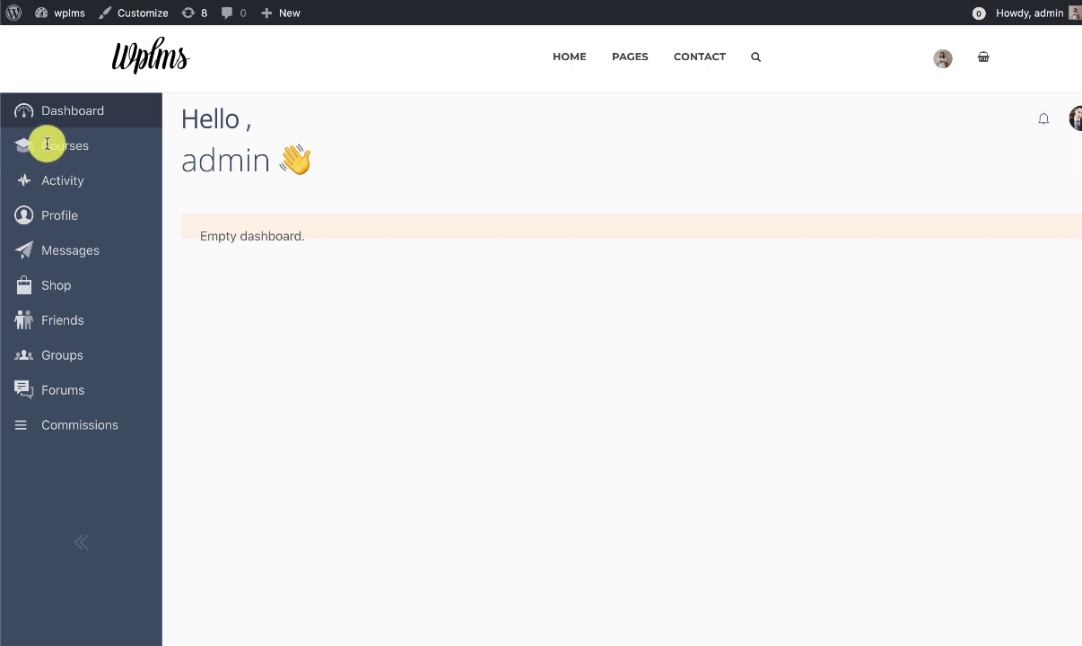
click(43, 146)
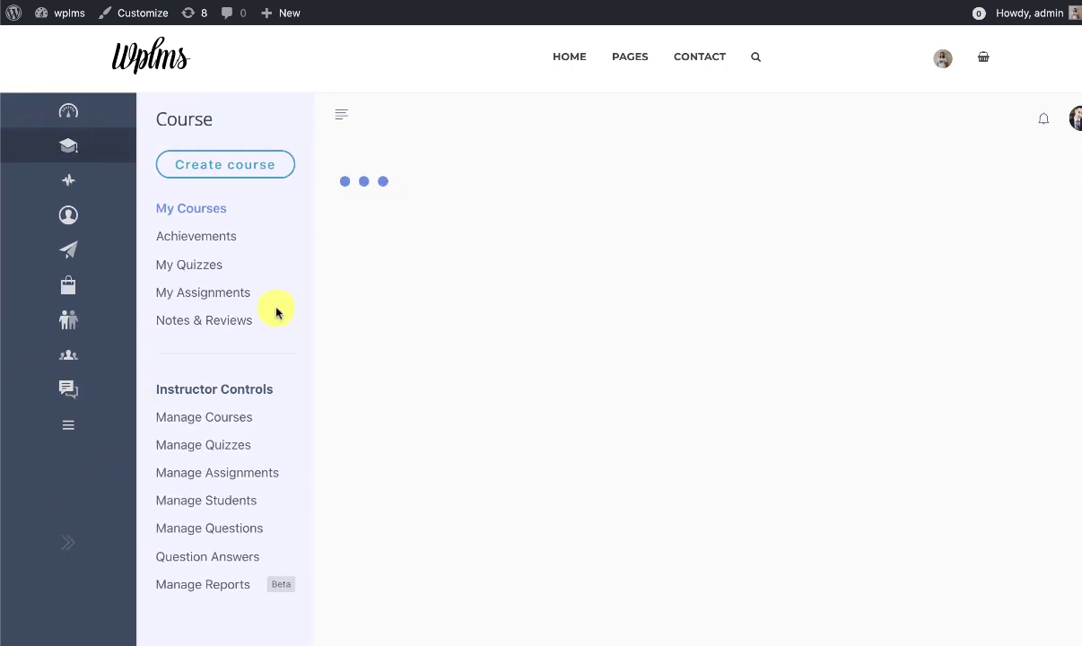
Step: Turn on Disable Header in My Profile and Disable Footer in My Profile in the Customizer's VibeBp General Settings
click(135, 15)
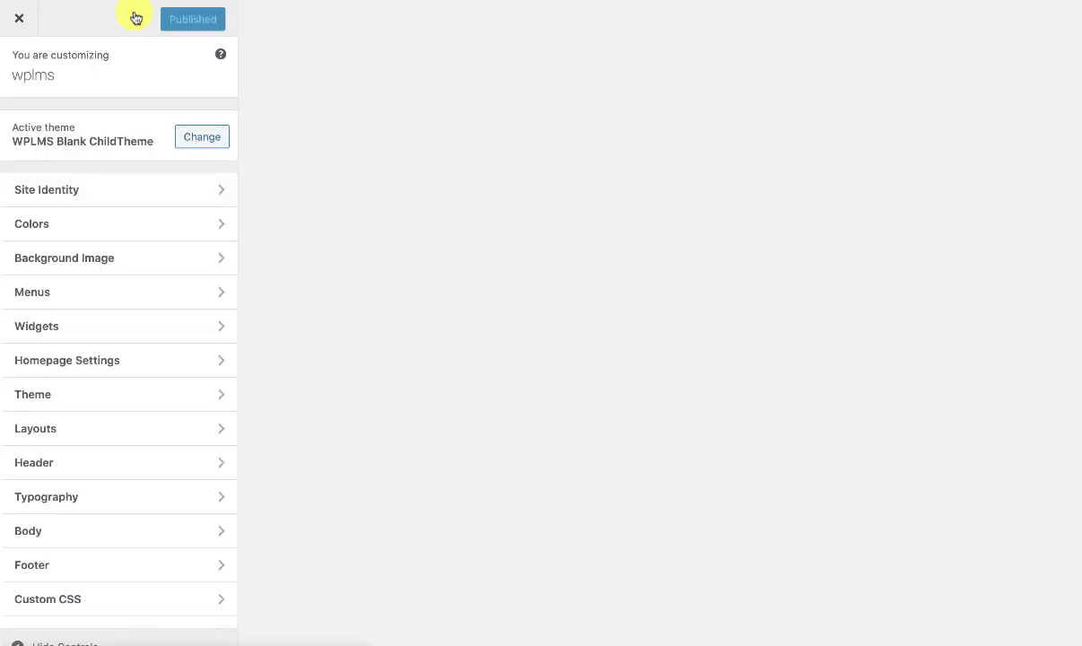
scroll(166, 190, down, 1)
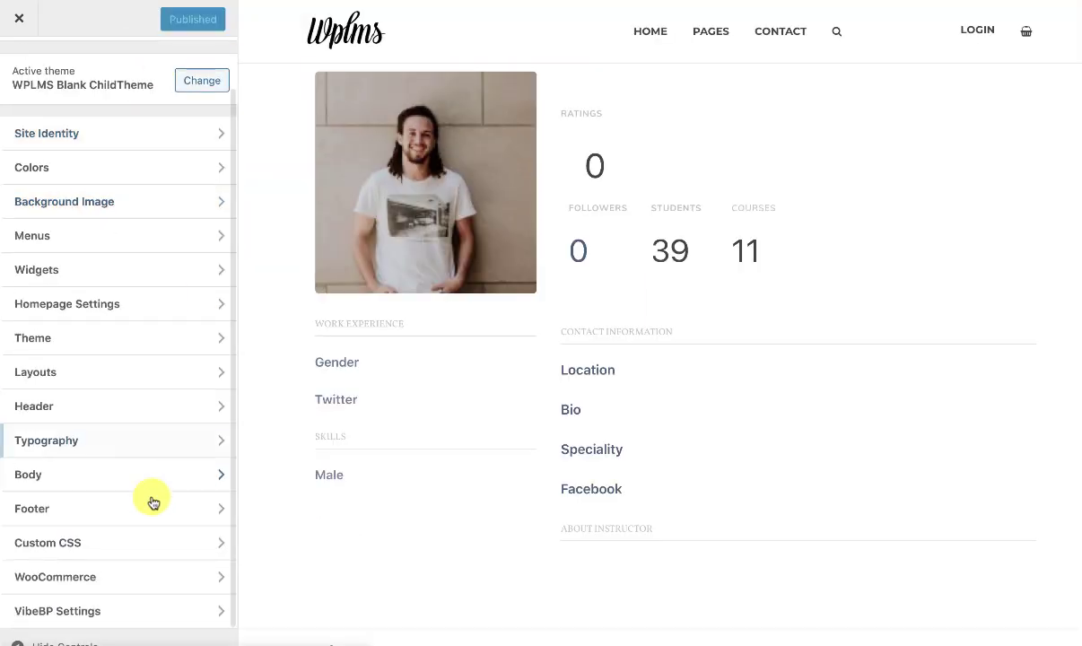
click(74, 618)
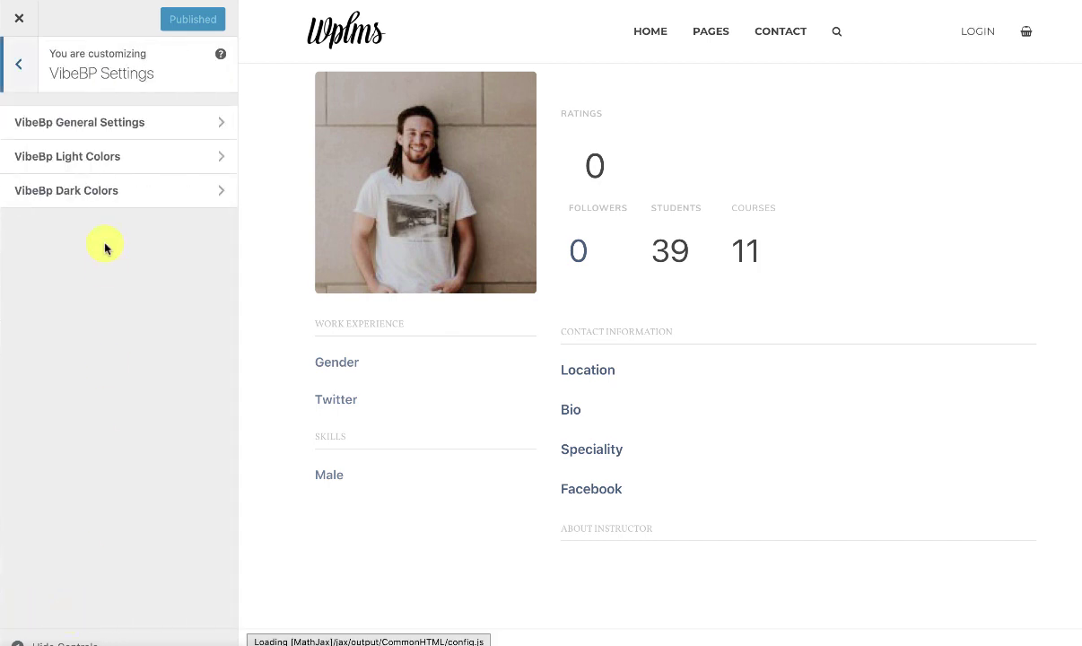
click(64, 124)
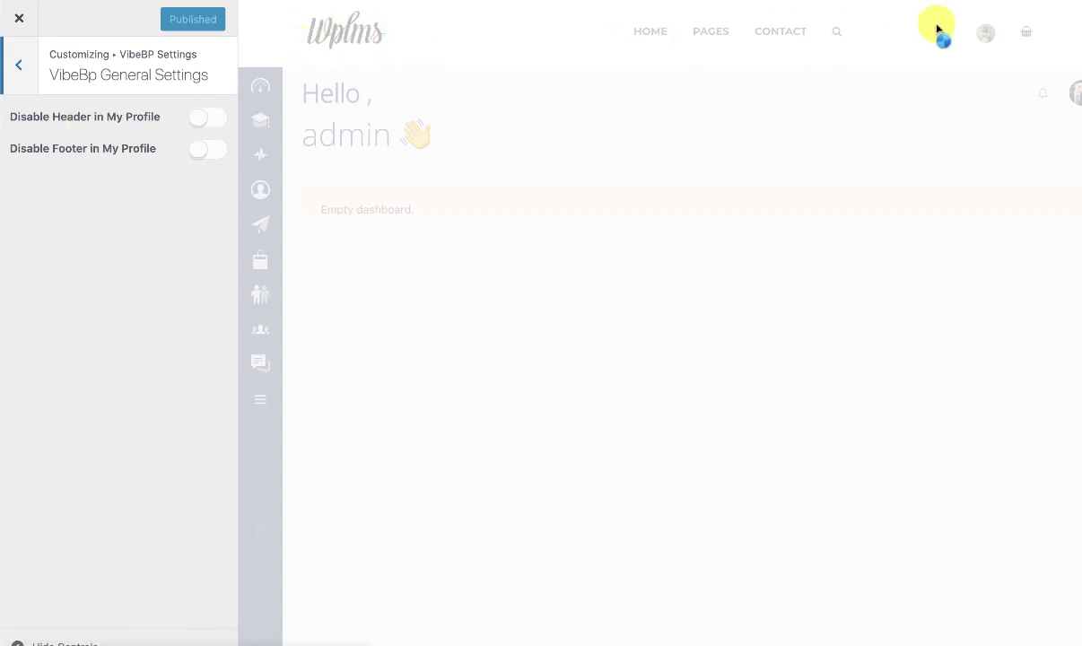
click(208, 118)
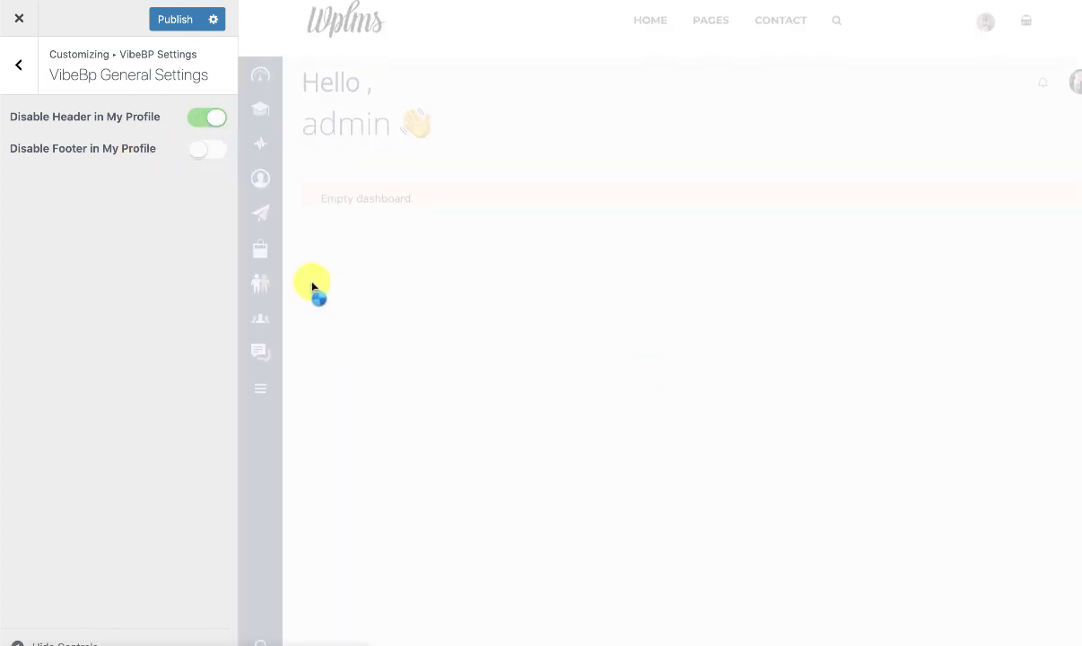
click(200, 156)
click(20, 68)
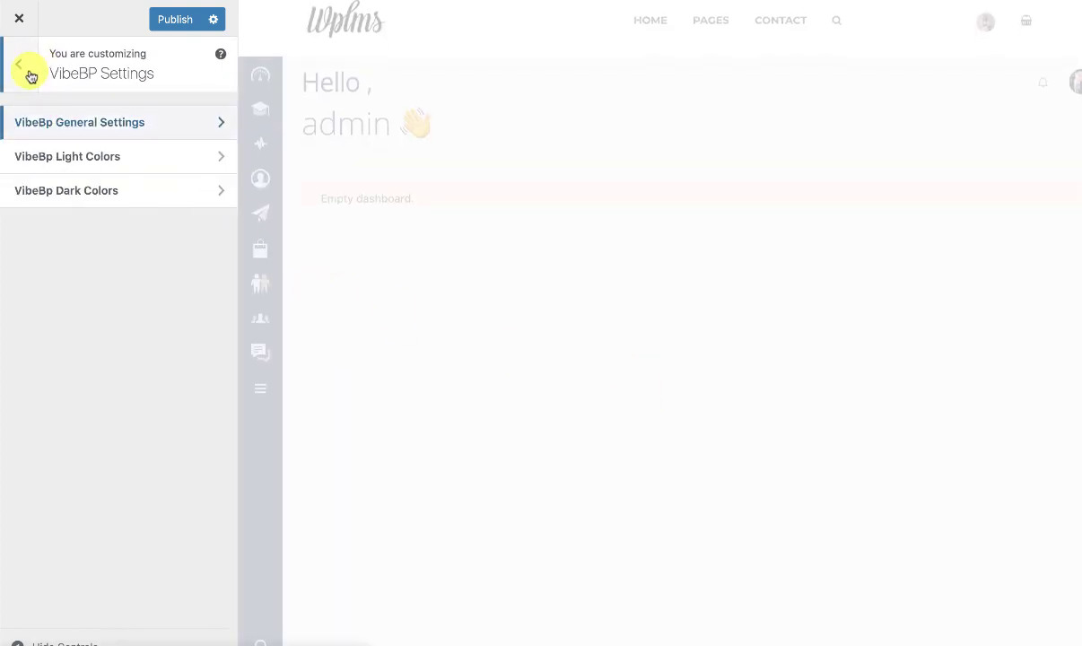
Step: Look through the VibeBp Light Colors options and try the dark mode switch in the profile preview
click(70, 164)
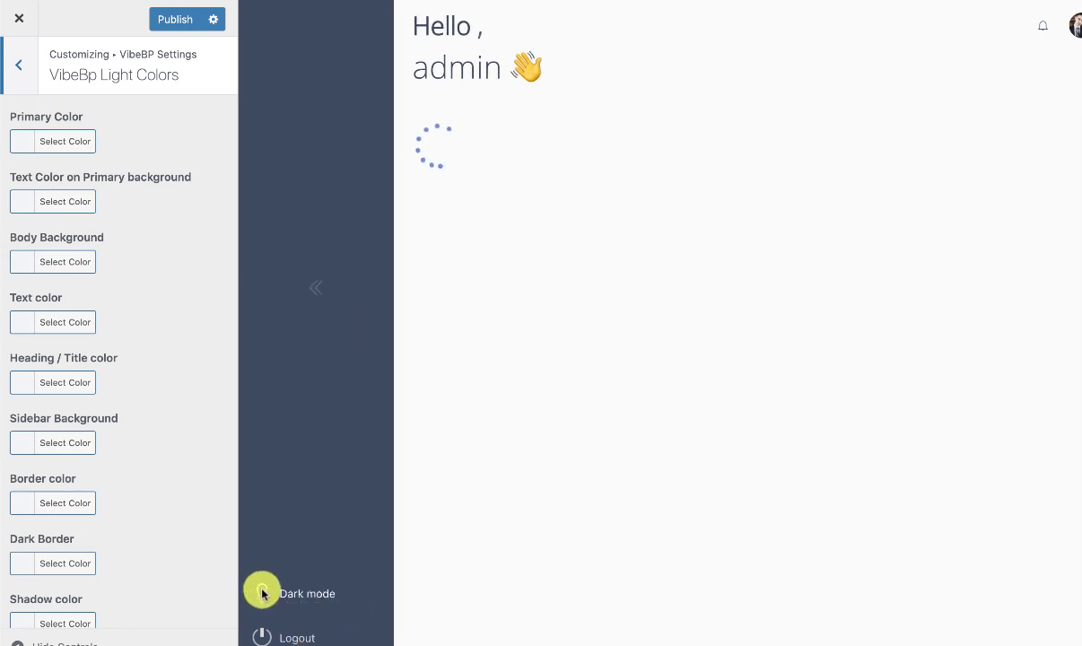
click(264, 592)
click(265, 593)
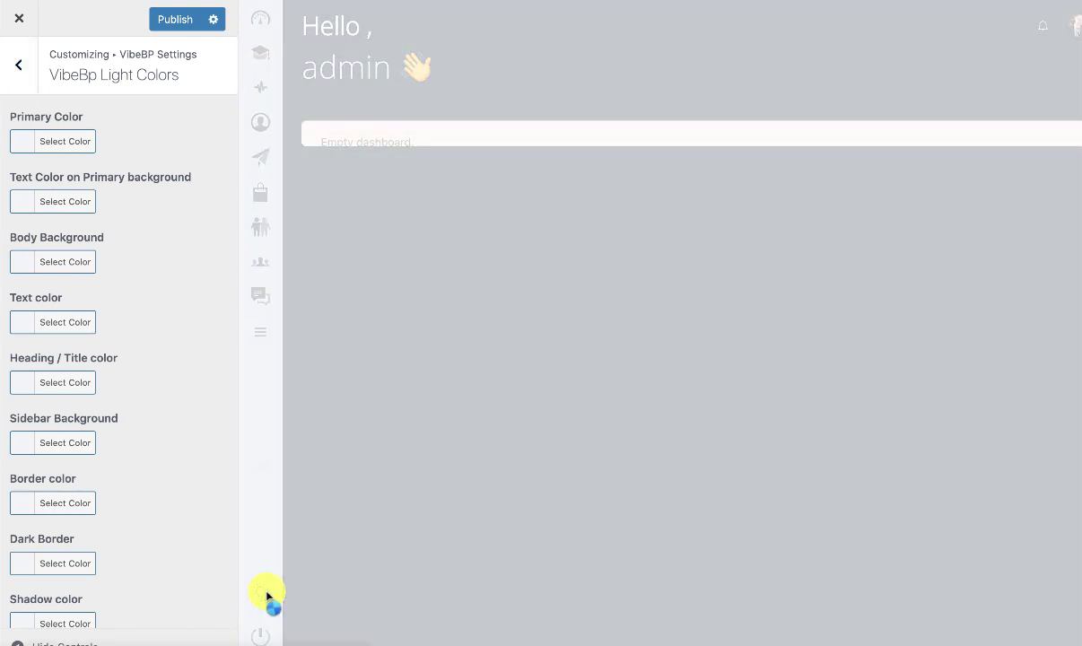
scroll(67, 296, down, 4)
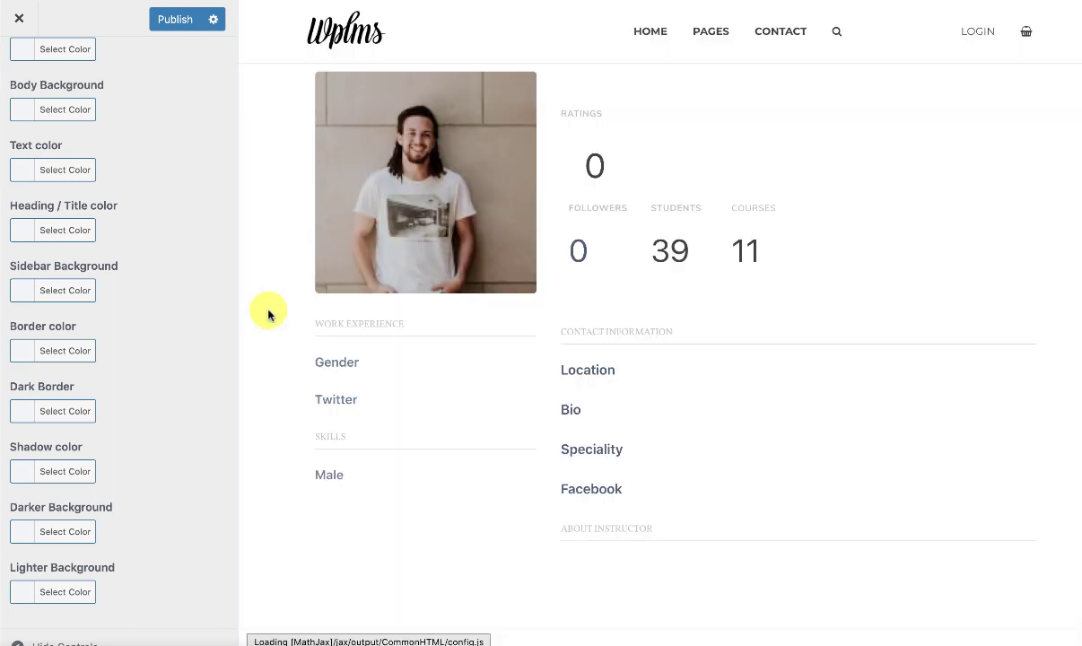
scroll(90, 114, up, 4)
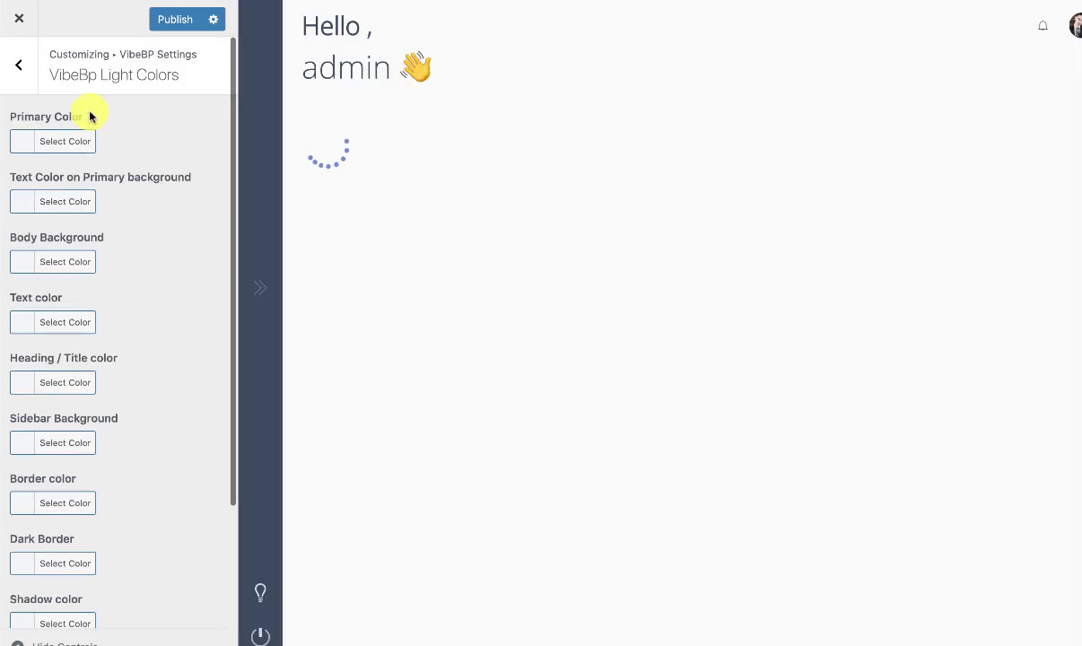
Step: Publish the Customizer changes and highlight the Empty dashboard text on the member profile page
click(18, 66)
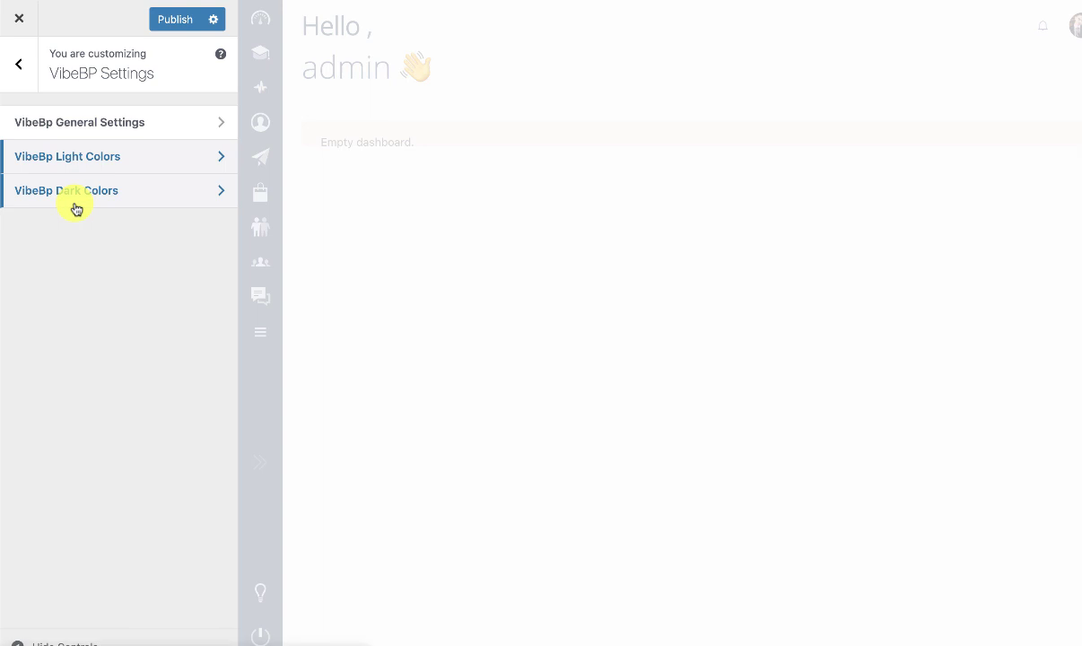
click(176, 20)
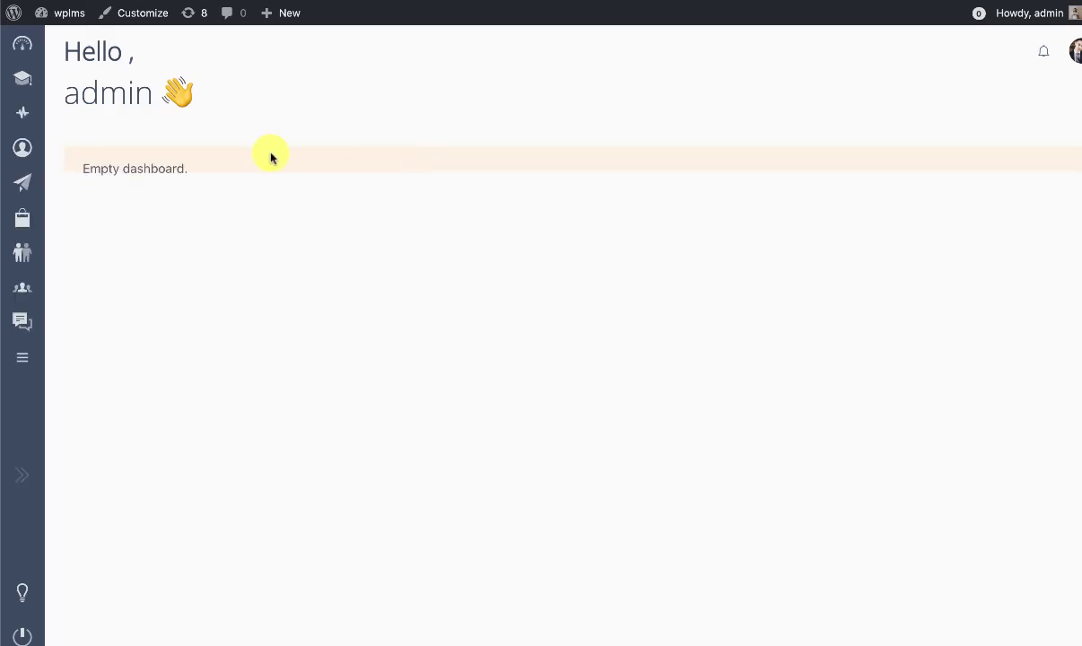
drag(82, 168, 236, 167)
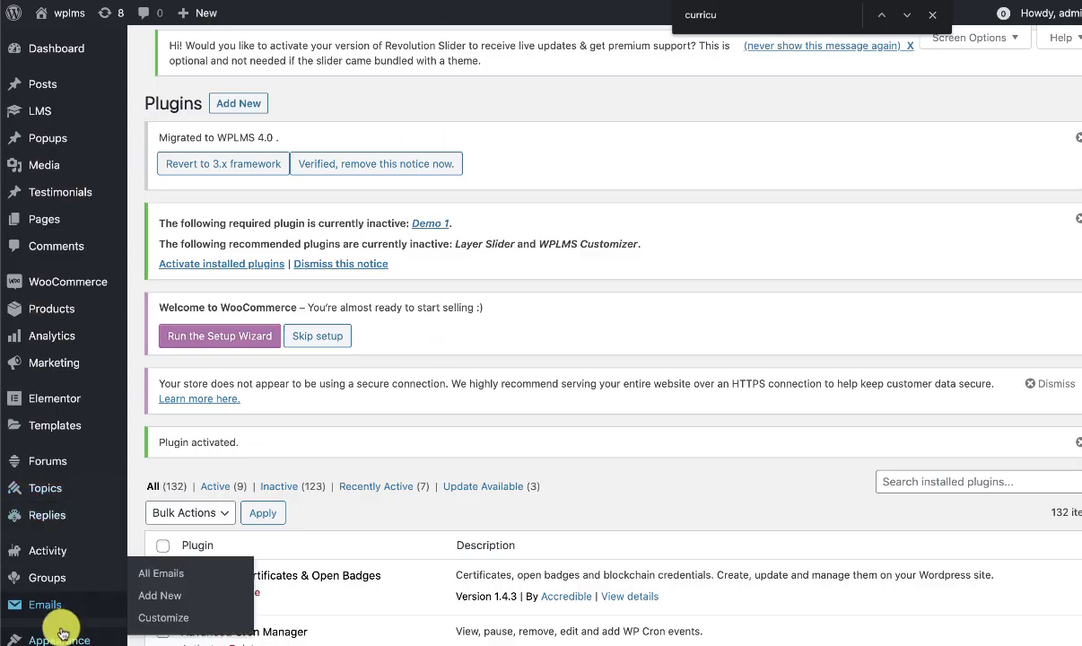
Step: Open the Widgets page in the WordPress admin and locate the VibeBP Member Dashboard widget area
mouse_move(54, 628)
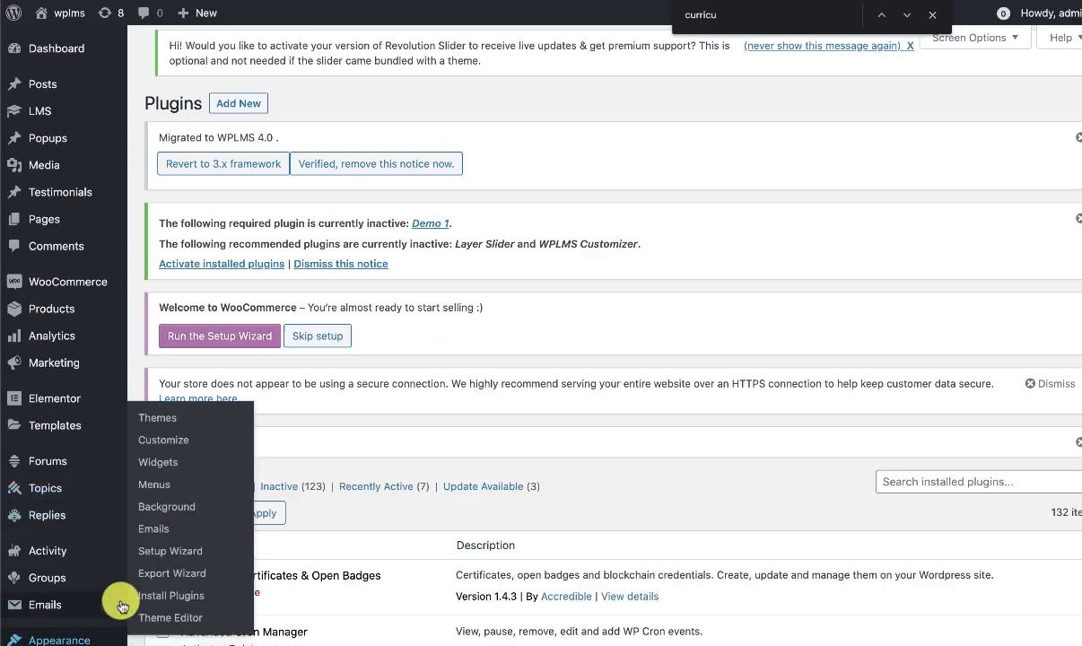
click(163, 463)
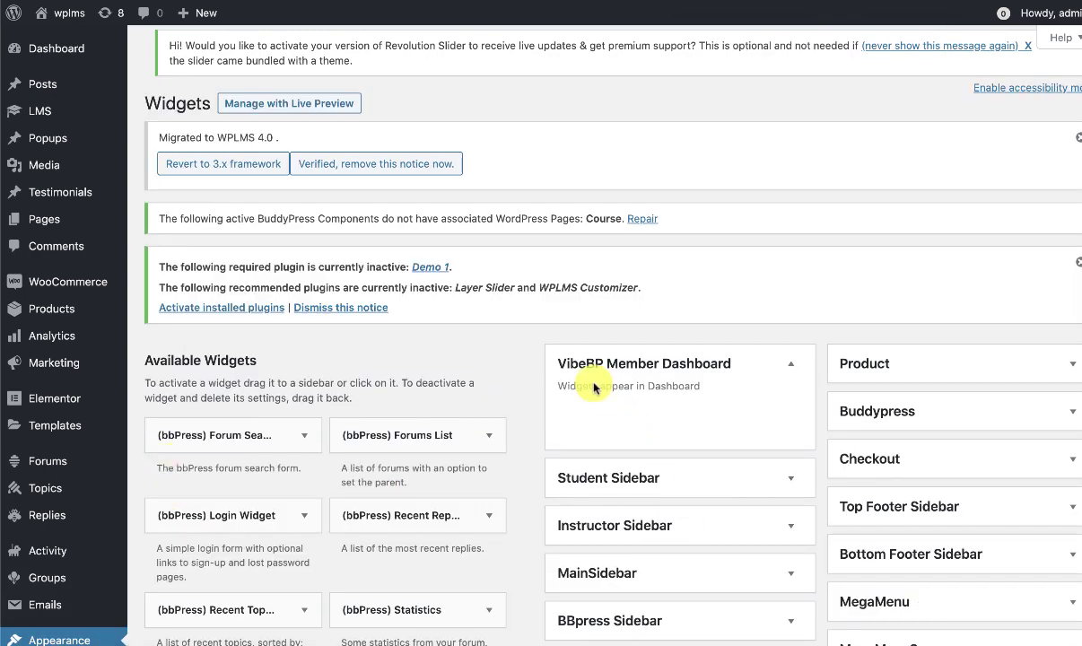
scroll(592, 385, down, 1)
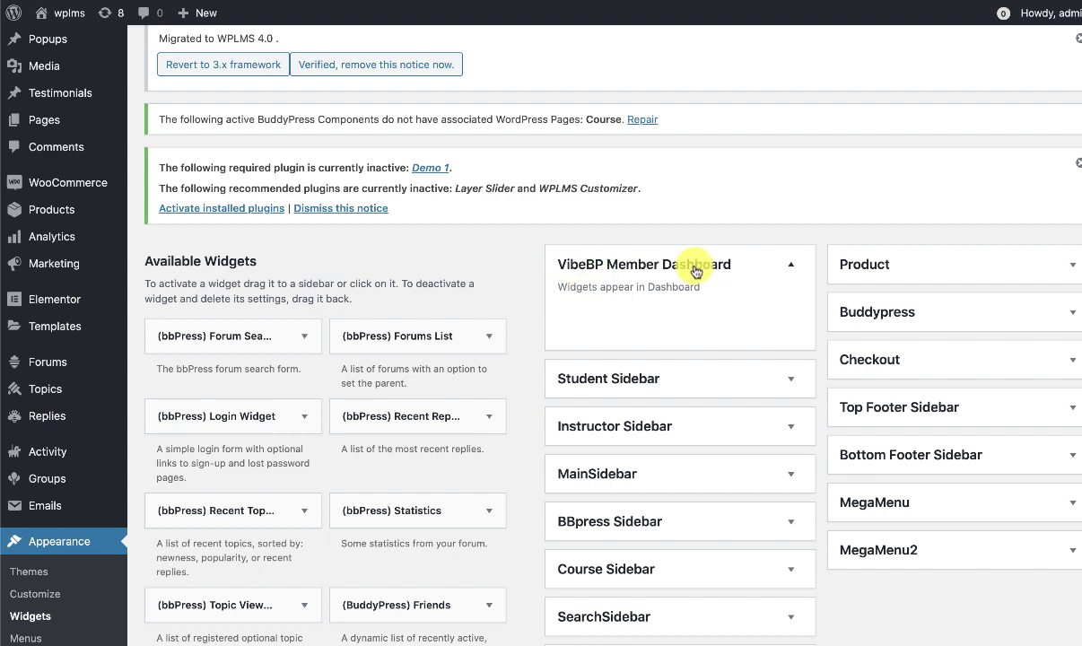
scroll(519, 381, up, 1)
Step: Find the DASHBOARD : Weather widget among the available widgets and add it to the VibeBP Member Dashboard area
key(ctrl+f)
text(dashbpard)
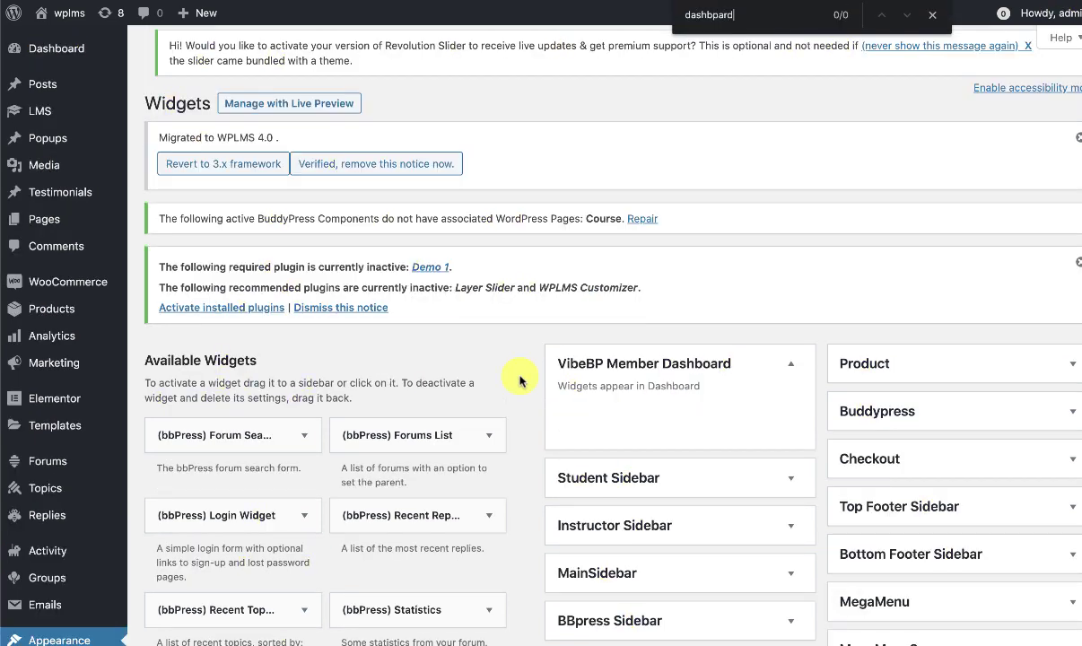
key(ctrl+a)
text(weather)
click(293, 337)
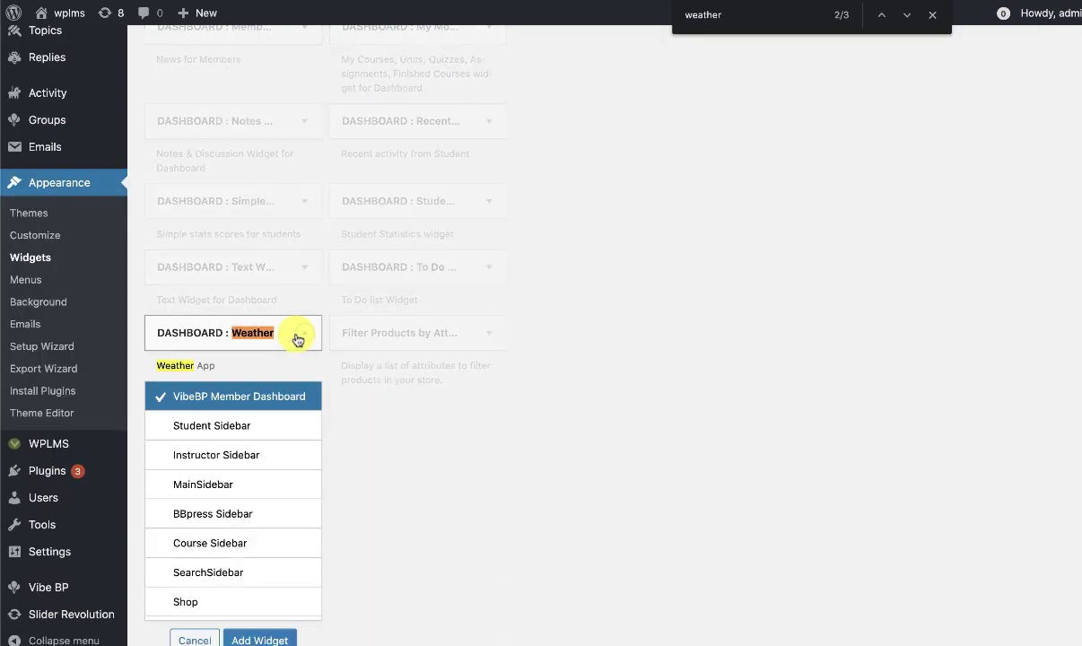
scroll(444, 462, down, 1)
click(276, 582)
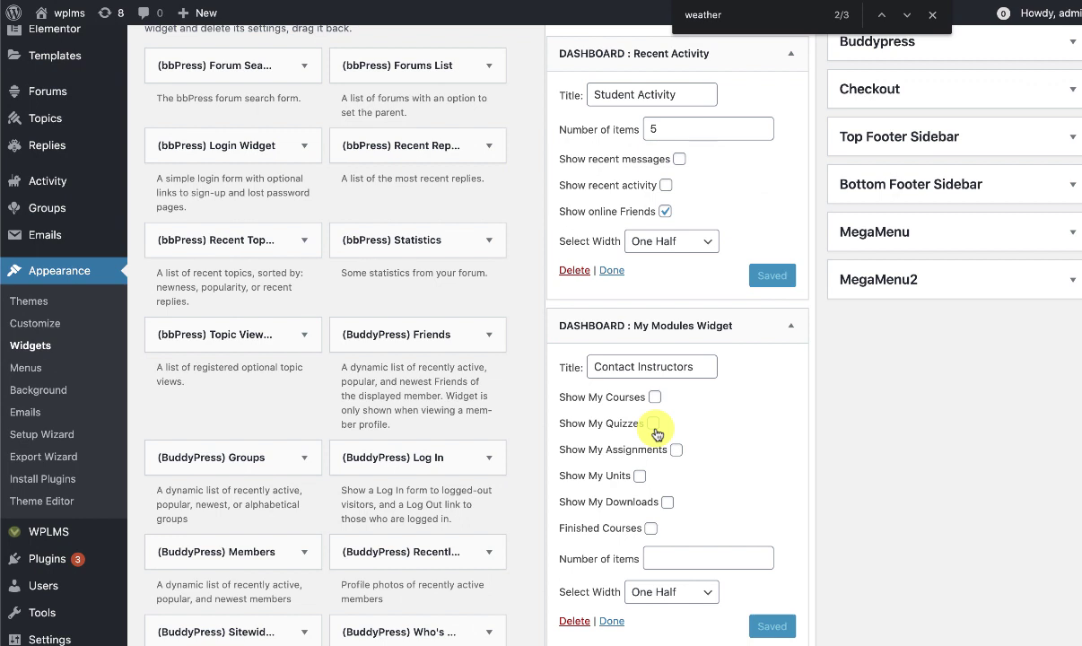
Step: Enable courses, quizzes, assignments, units, downloads and finished courses in the DASHBOARD : My Modules Widget
click(655, 397)
click(653, 423)
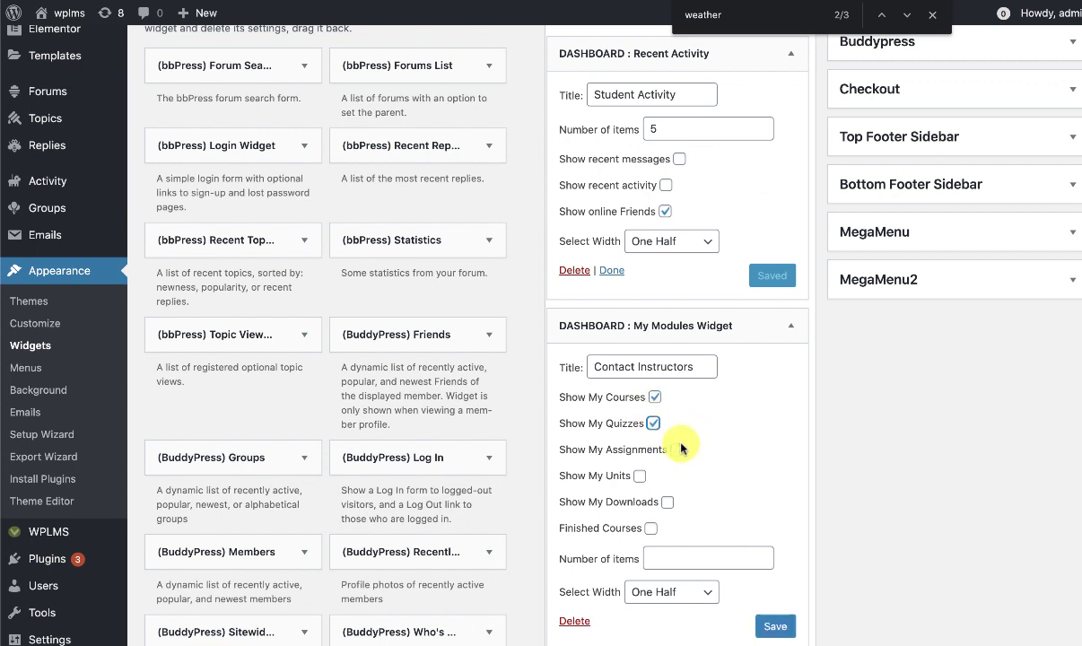
click(675, 450)
click(639, 476)
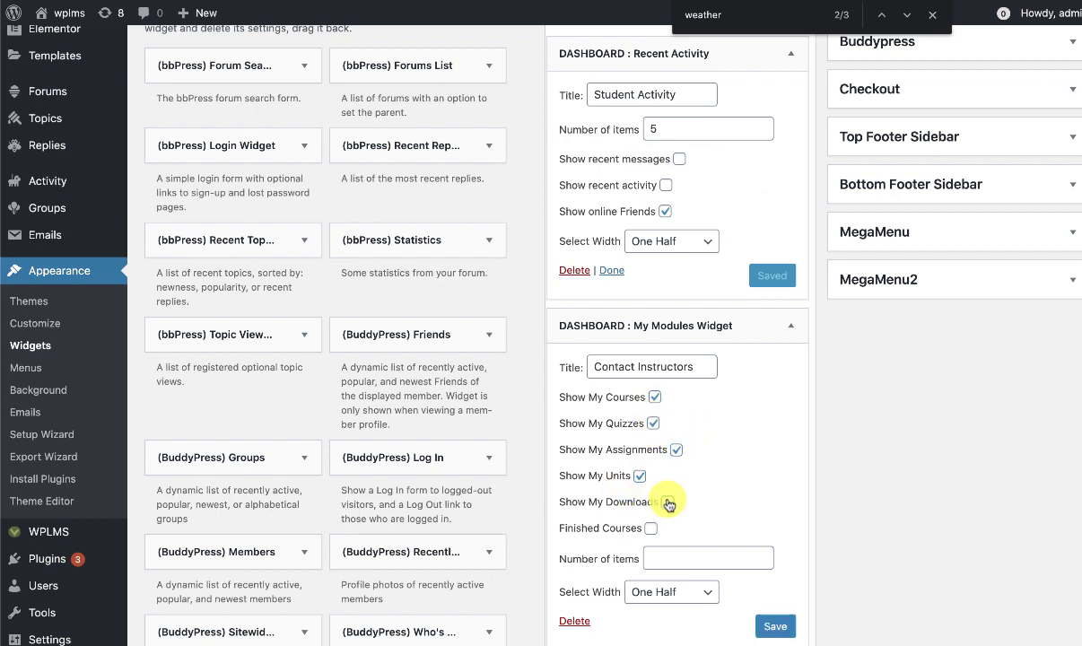
click(668, 501)
click(650, 528)
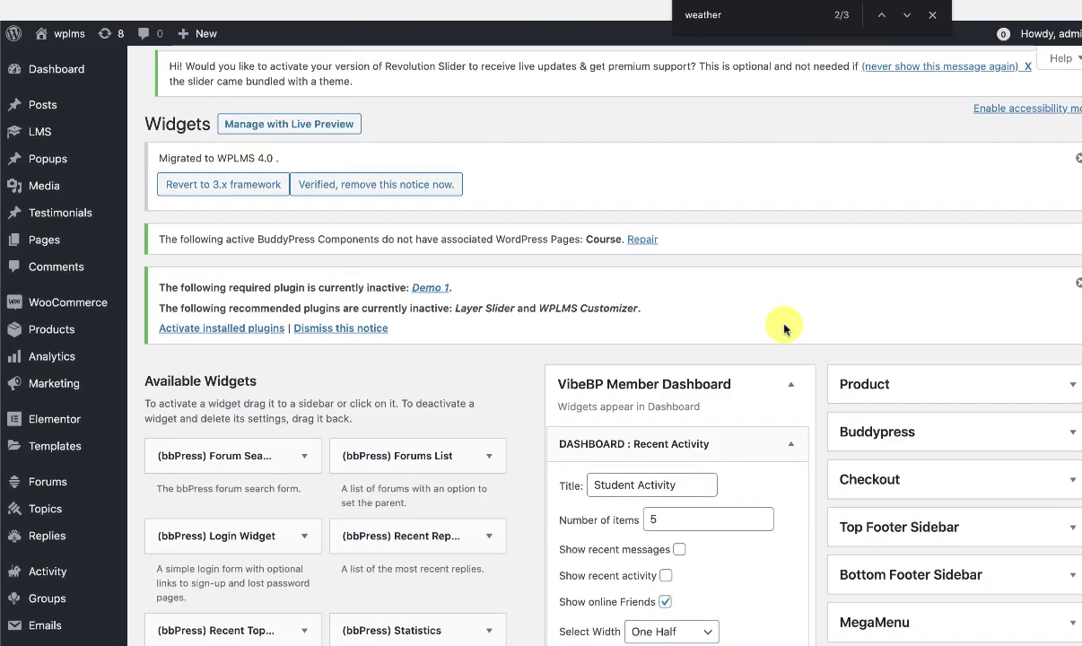
Step: Enable recent activity in the DASHBOARD : Recent Activity widget, and collapse the expanded widgets in the VibeBP Member Dashboard area
scroll(780, 326, down, 3)
click(665, 440)
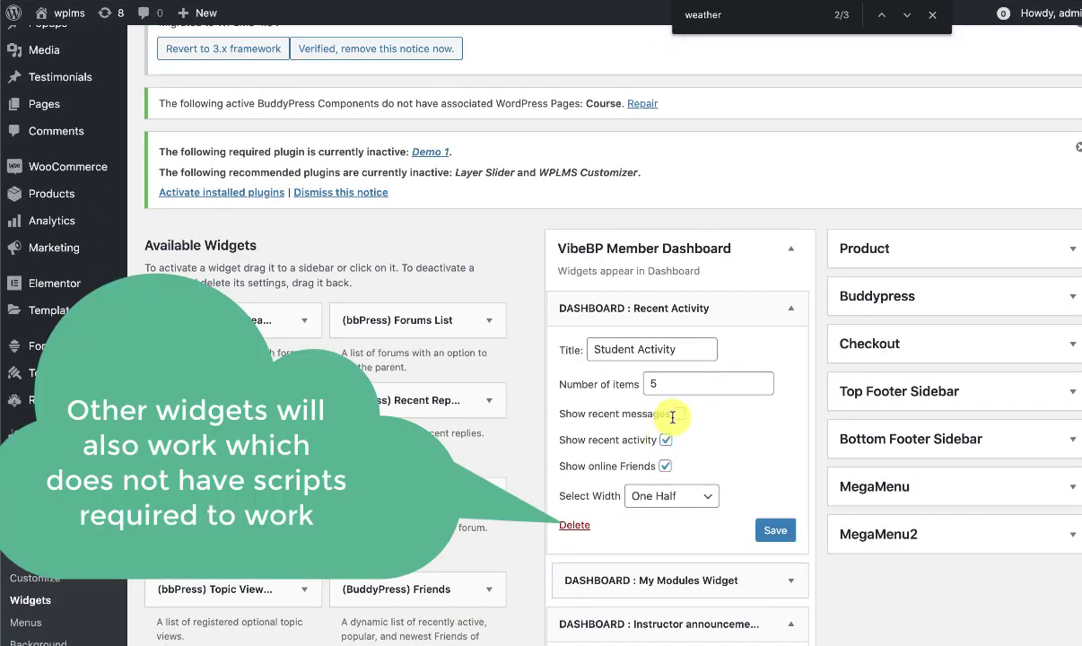
click(790, 308)
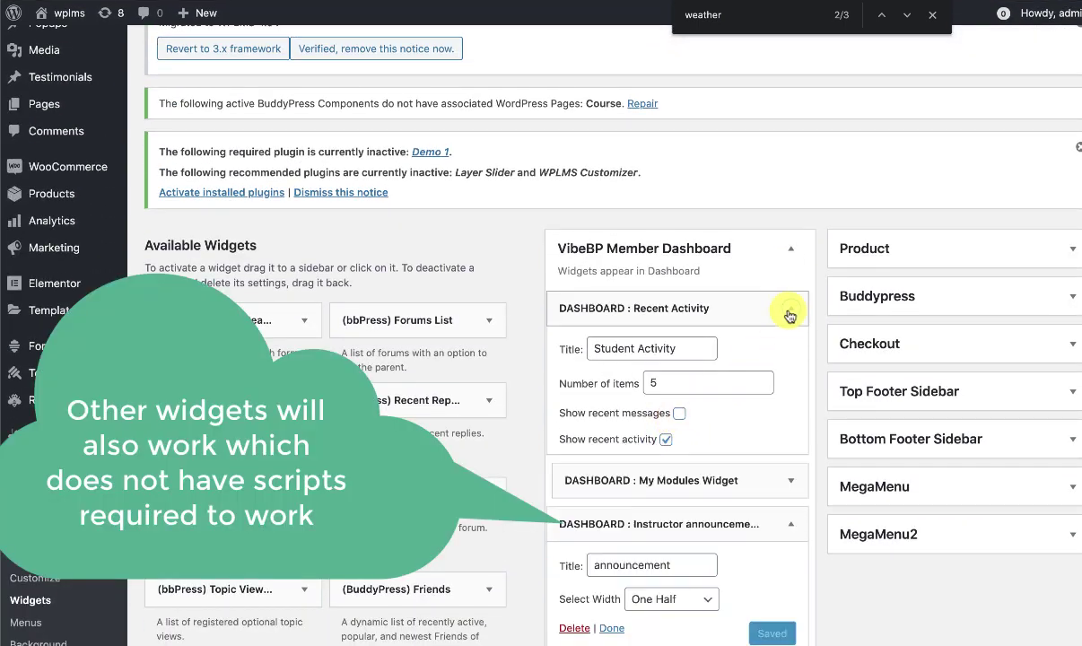
click(790, 404)
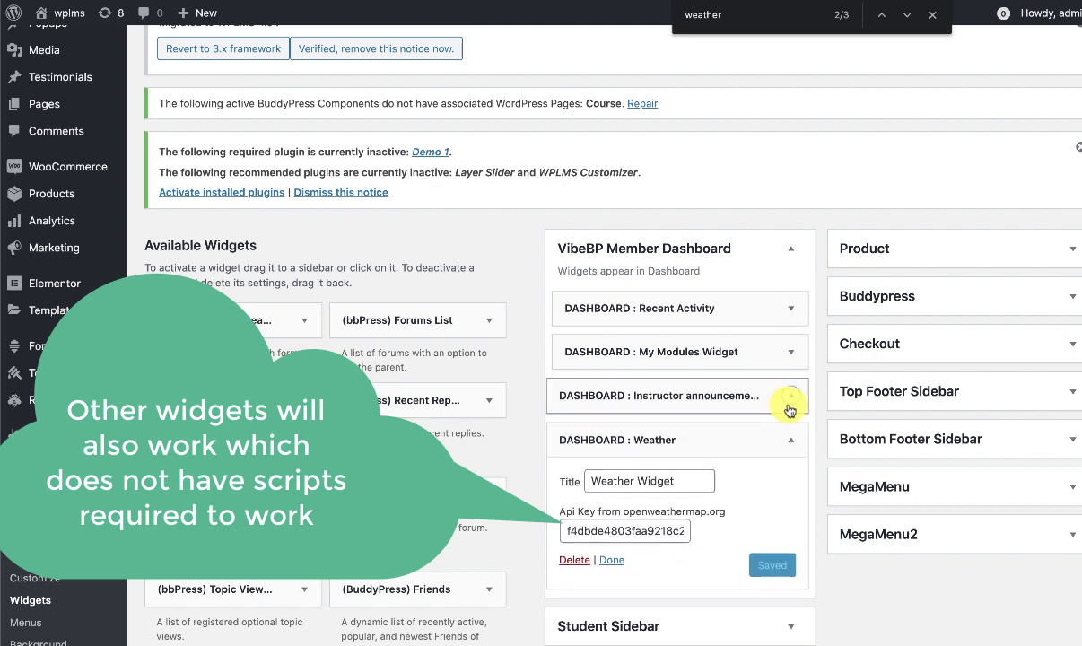
click(791, 445)
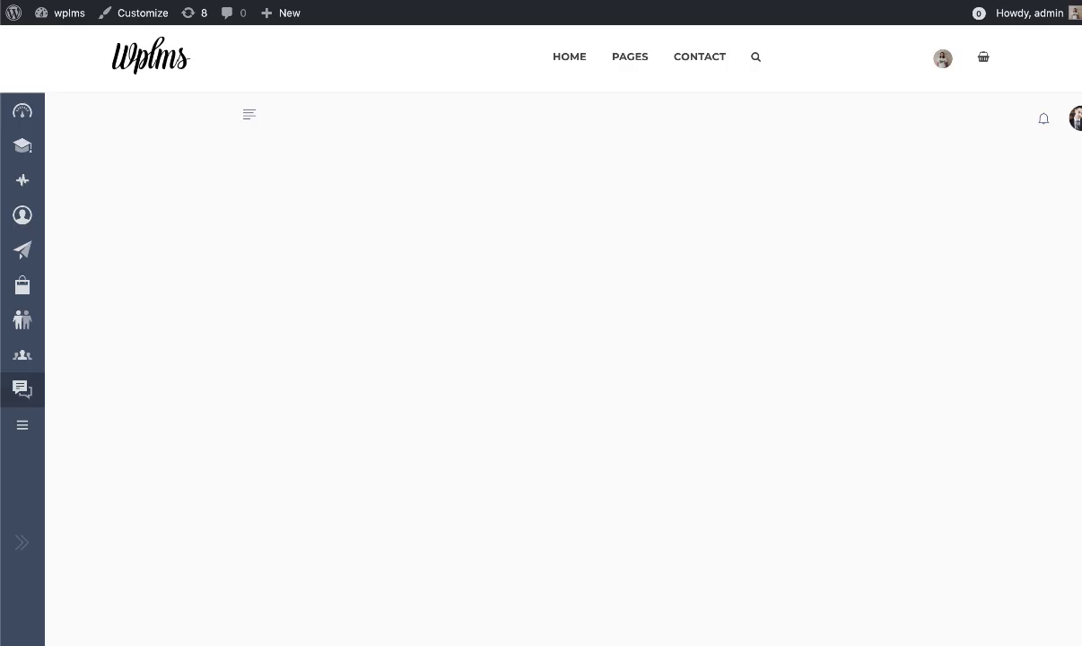
Step: Open the dashboard on the member profile page and move the Weather Widget into the first row beside Student Activity
mouse_move(30, 113)
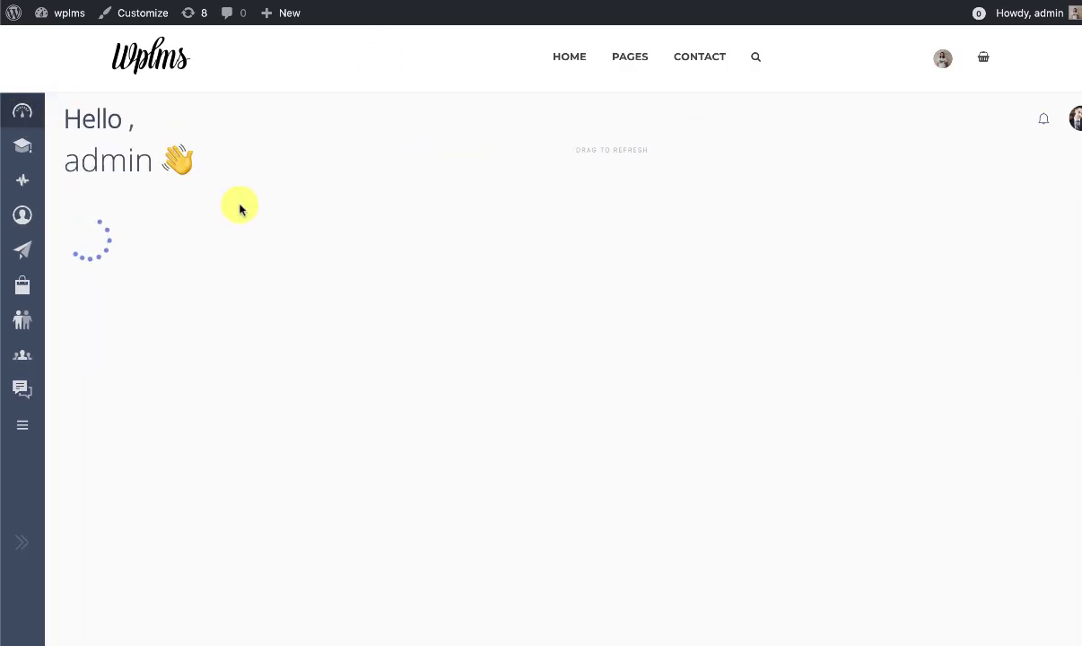
scroll(238, 207, down, 1)
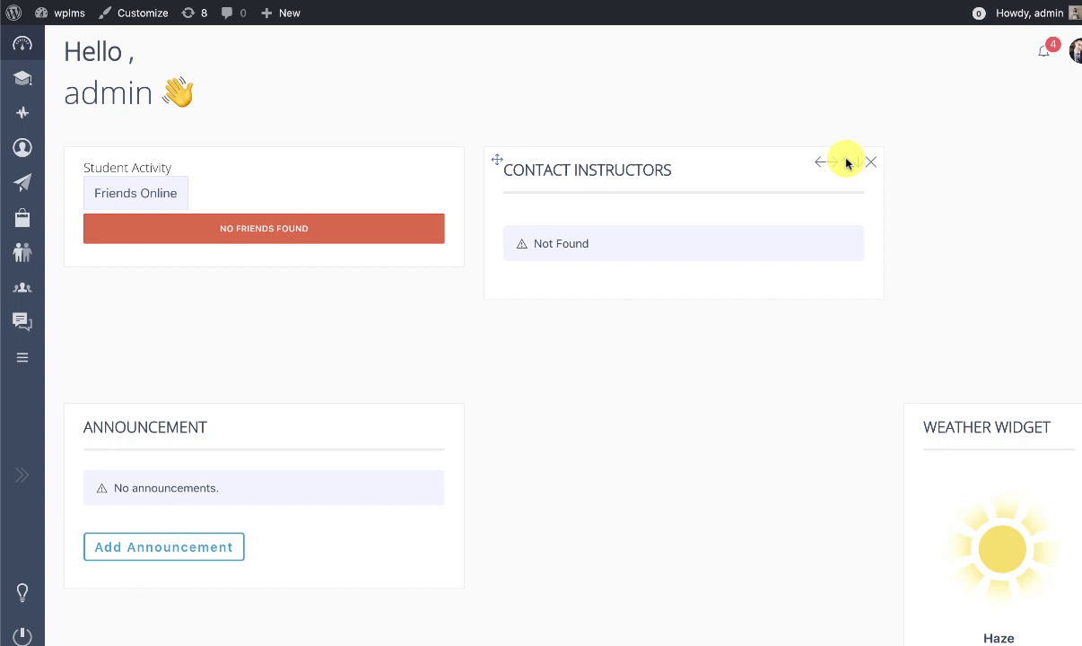
drag(916, 416, 503, 162)
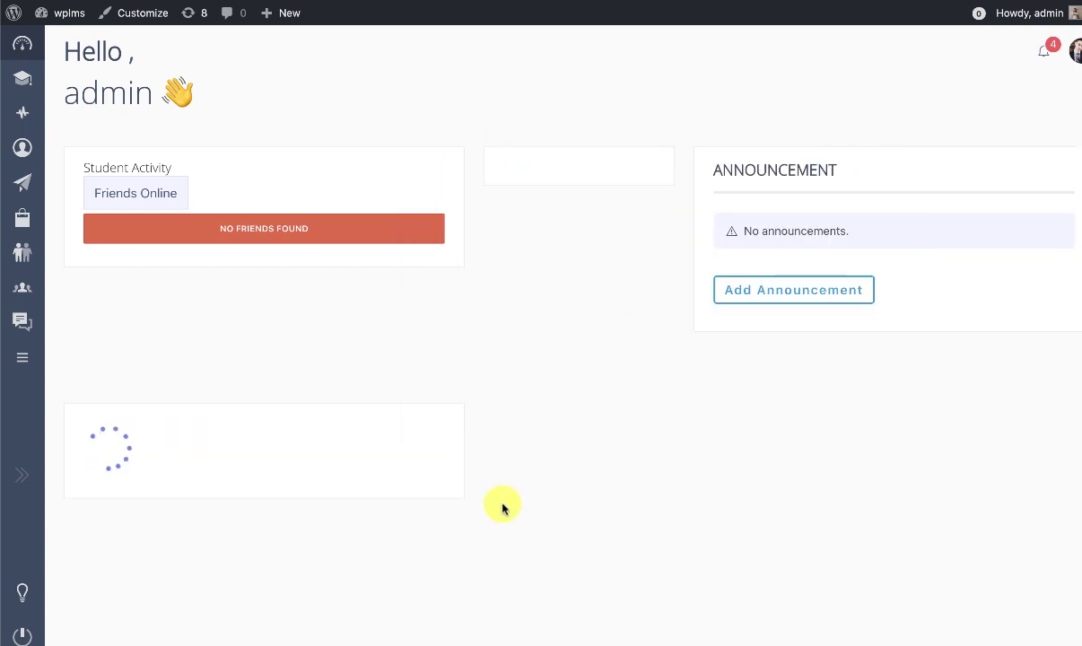
Step: Open the Profile section of the member area to view the profile
click(27, 147)
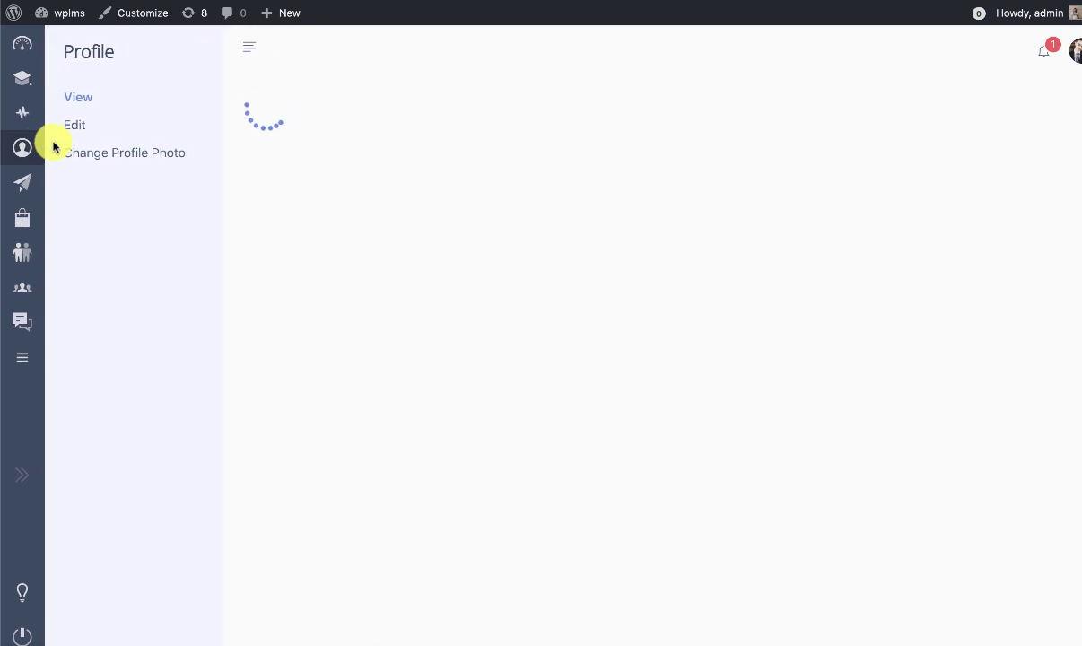